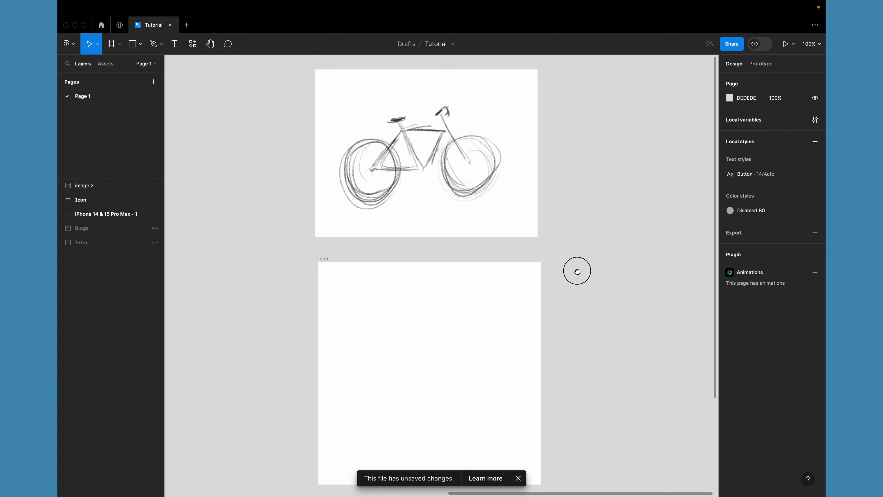
- Draw a circle about 148 × 148 in the Icon frame and place a duplicate level beside it as the second bicycle wheel
scroll(576, 268, down, 1)
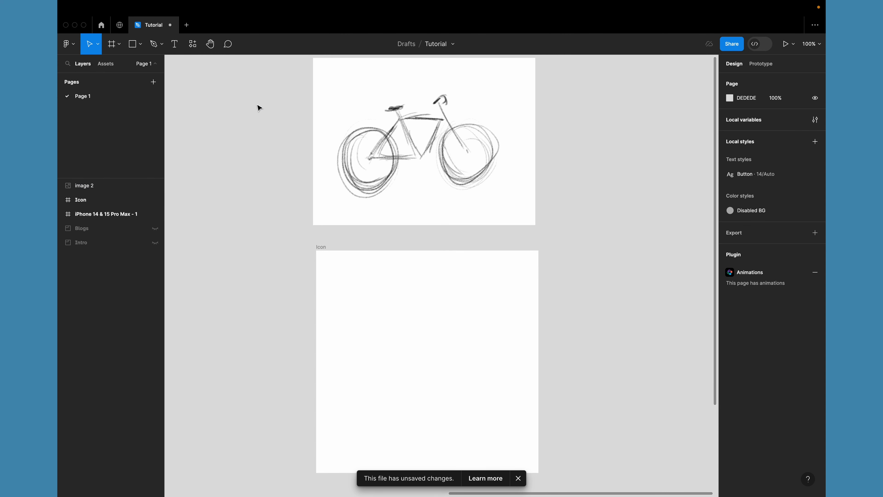
click(140, 44)
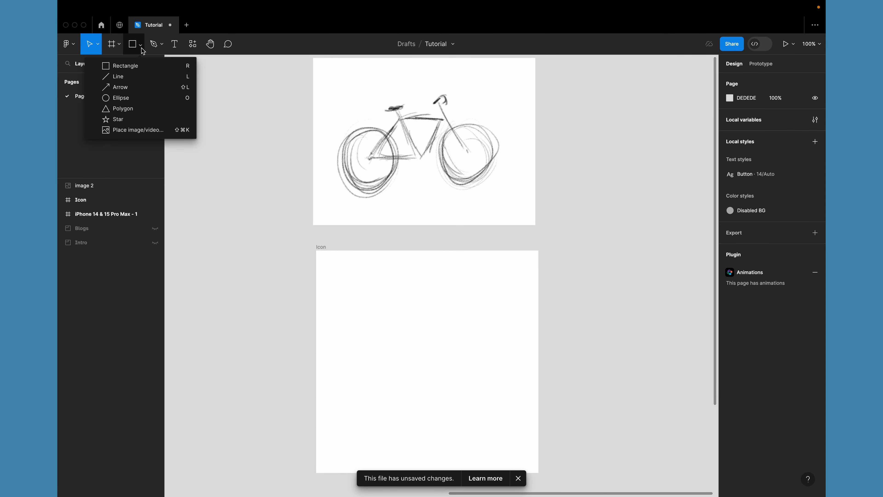
click(139, 98)
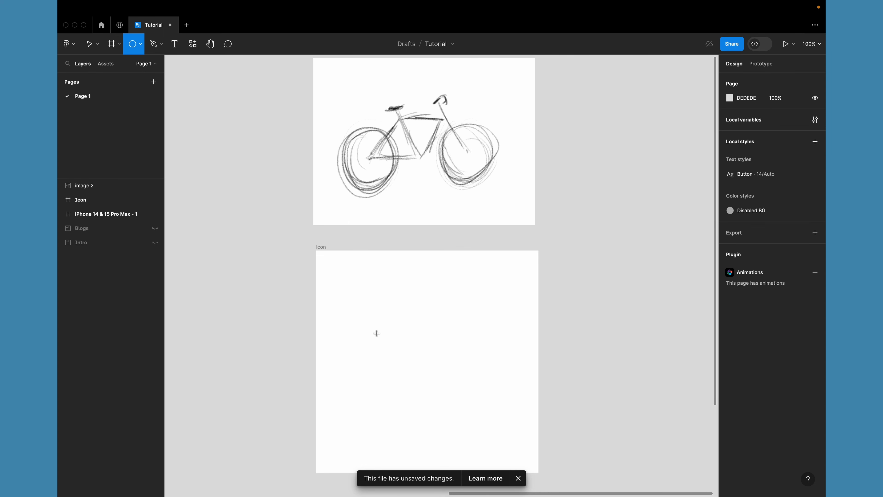
drag(356, 324, 424, 383)
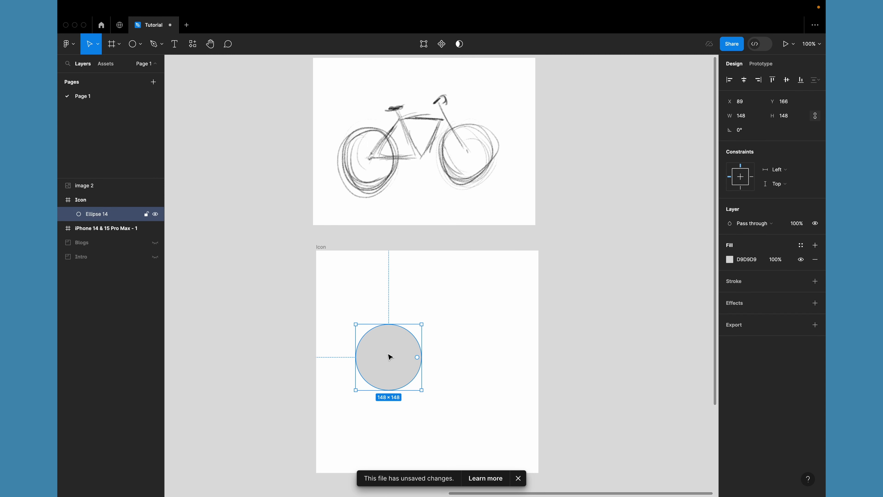
mouse_move(390, 355)
mouse_down()
mouse_move(375, 375)
mouse_move(466, 365)
mouse_move(479, 373)
mouse_move(463, 367)
mouse_up()
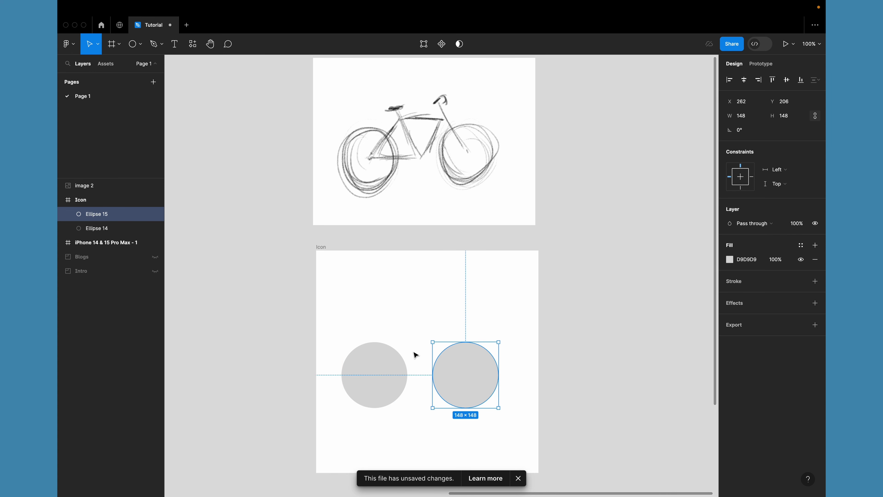
- Add a stroke with a width of 5 to both wheel circles
shift+click(388, 366)
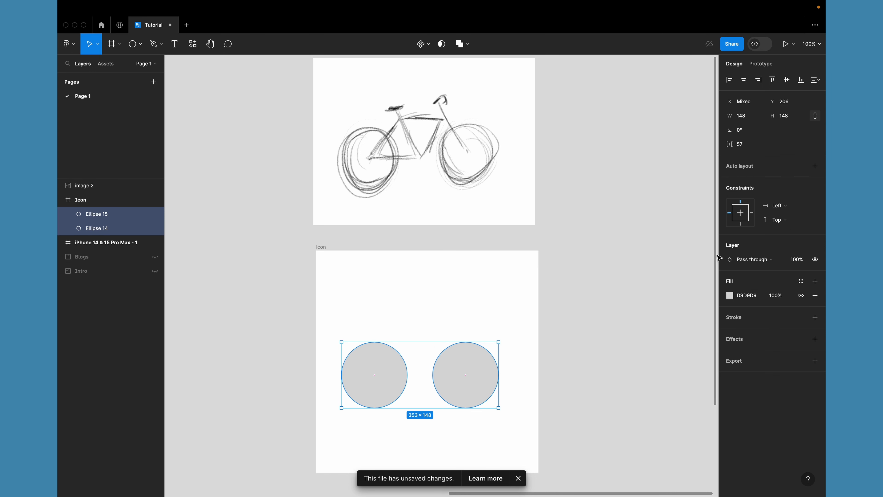
click(816, 318)
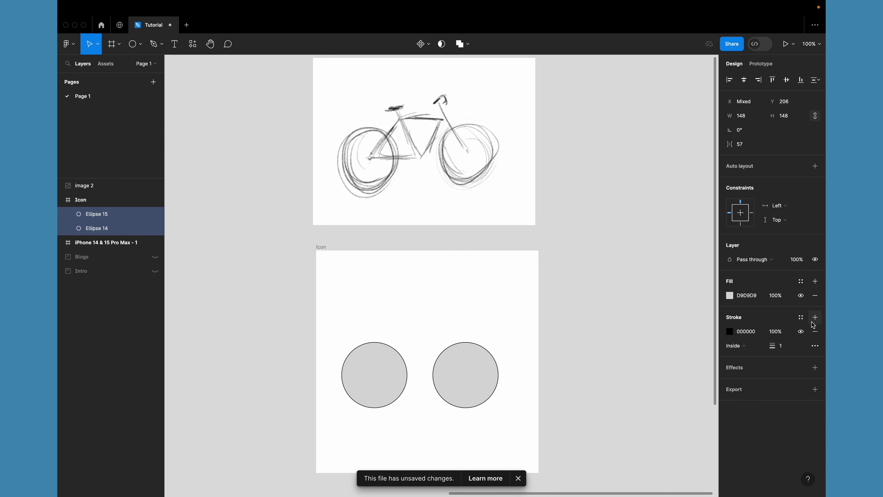
click(783, 352)
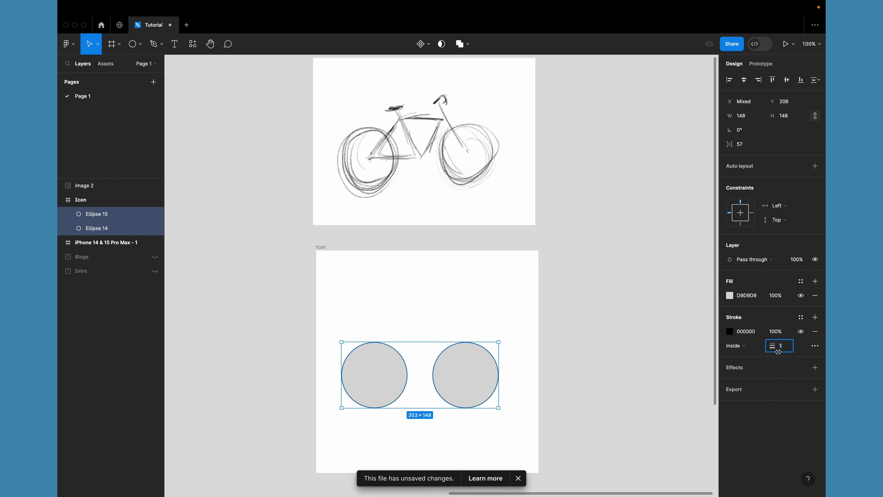
text(5)
key(Return)
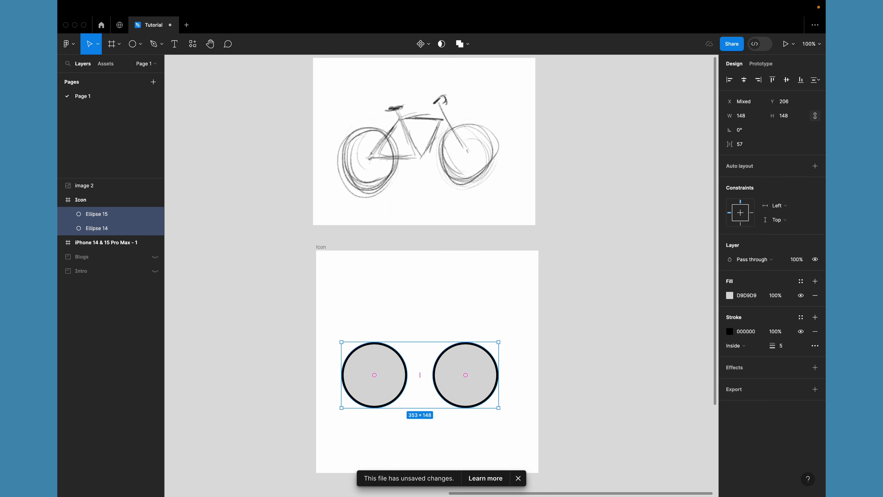
- Change the stroke colour of both wheel circles to red FF103B
click(729, 332)
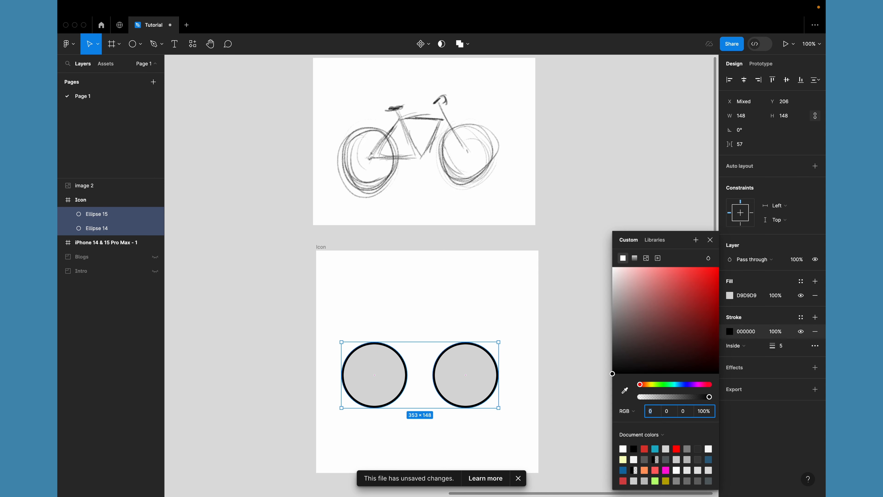
click(655, 449)
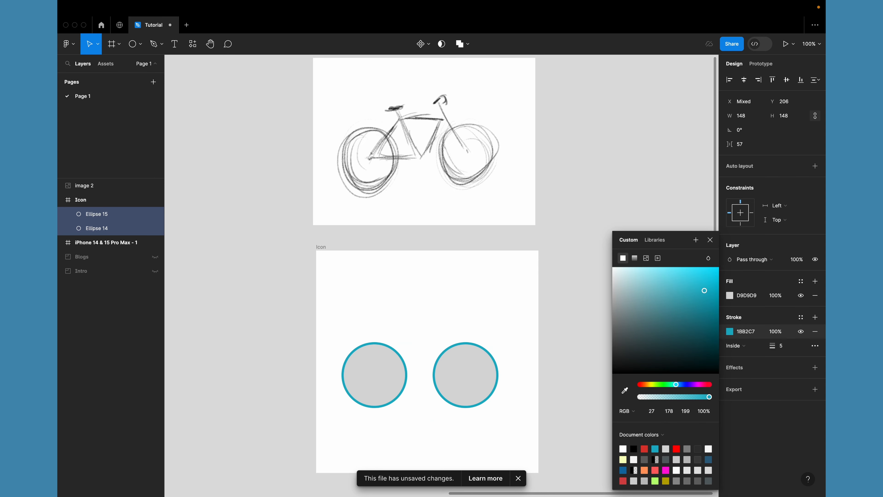
drag(704, 291, 719, 304)
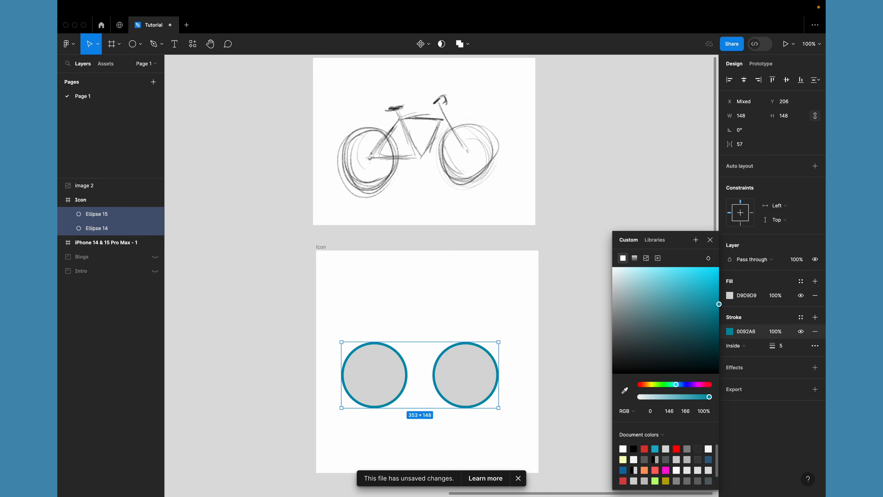
click(666, 470)
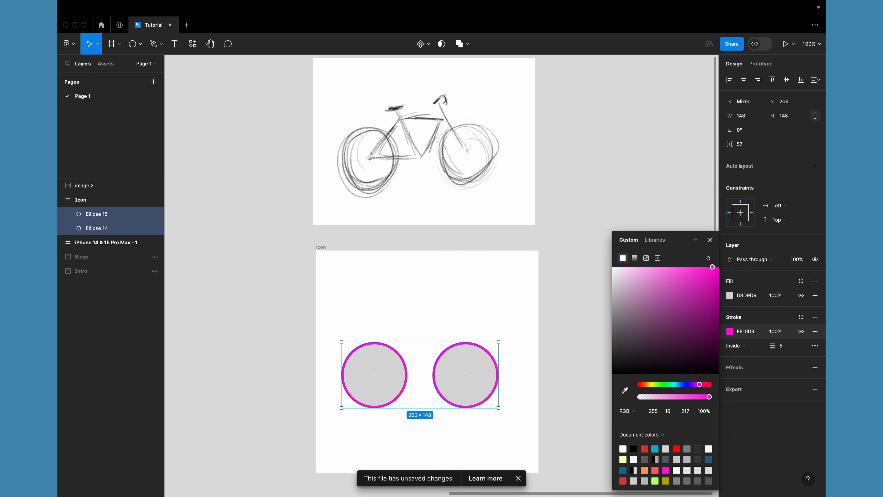
drag(700, 385, 708, 384)
click(575, 348)
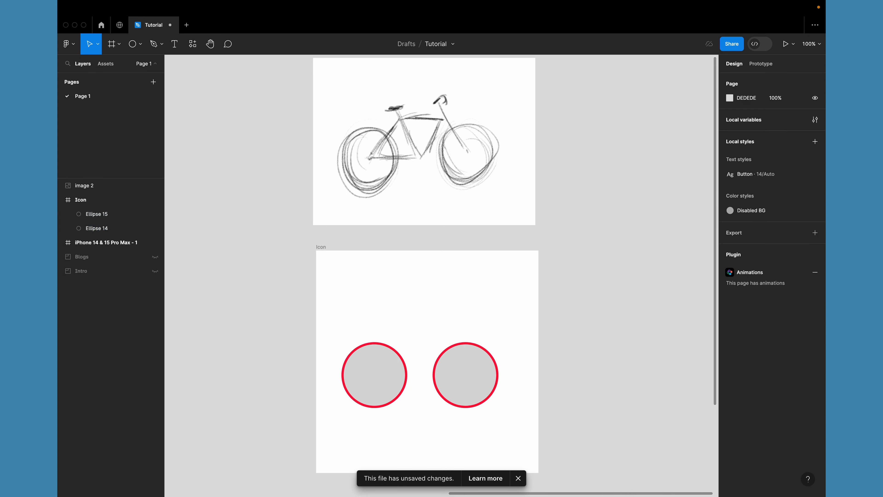
- Hide the grey fill of both wheel circles so that only their strokes show
scroll(423, 244, down, 4)
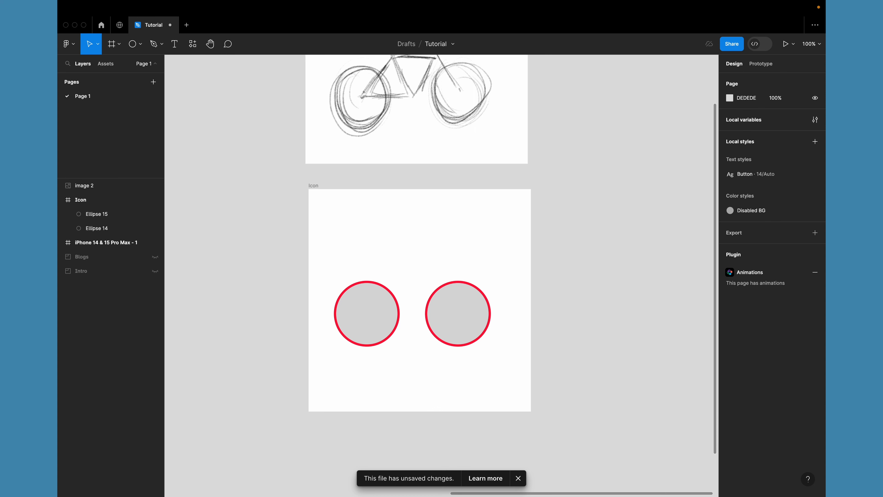
click(104, 228)
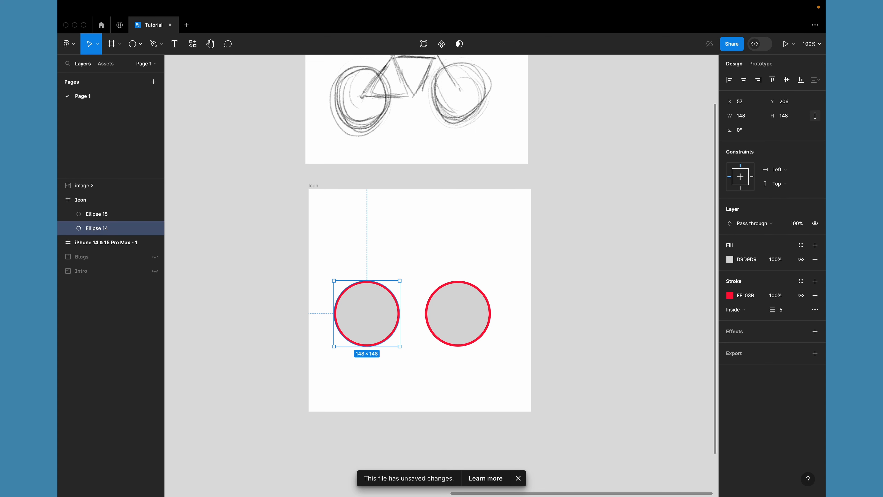
shift+click(104, 214)
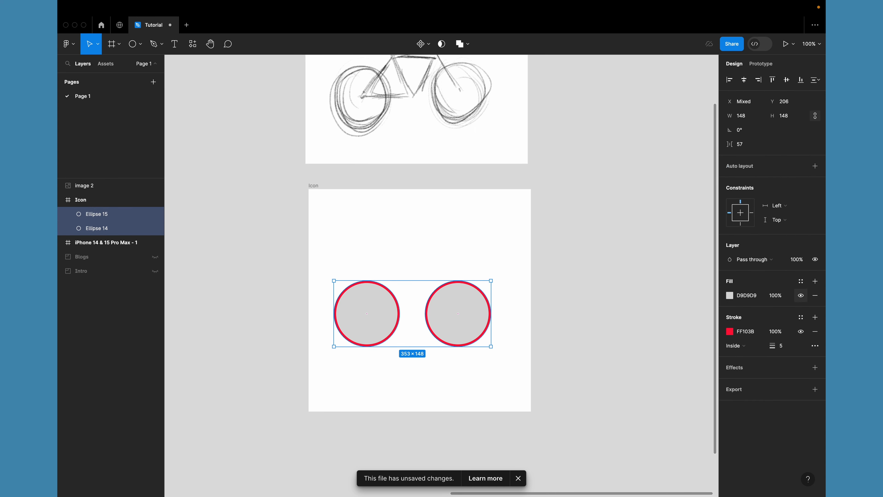
click(801, 295)
key(Escape)
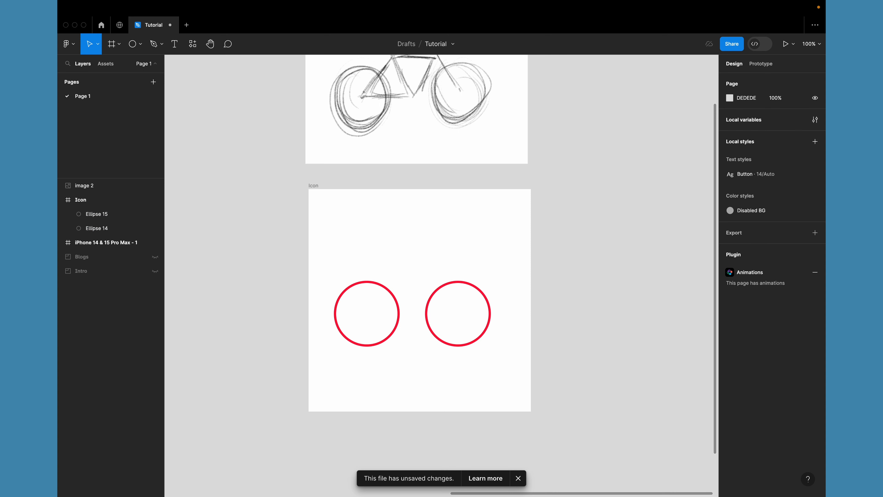
- Draw a vertical line about 280 long through the left wheel and rotate a duplicate of it to horizontal to form a crosshair
scroll(417, 244, up, 2)
scroll(417, 244, left, 1)
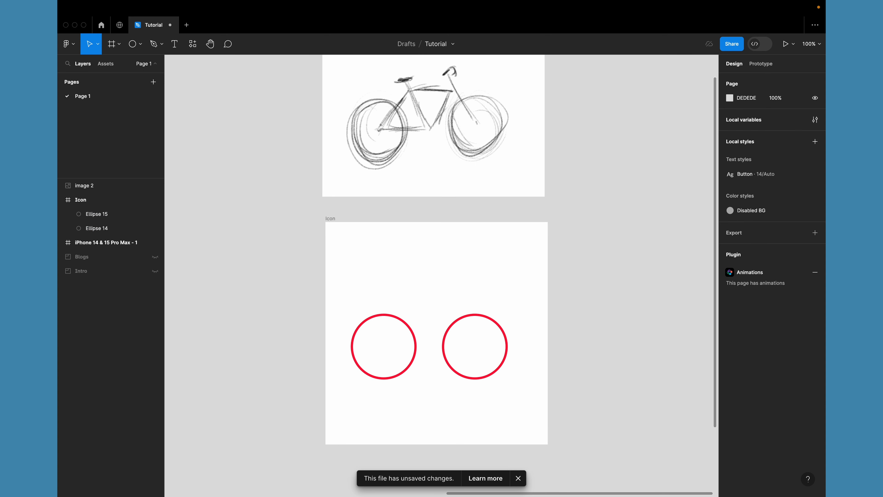
key(p)
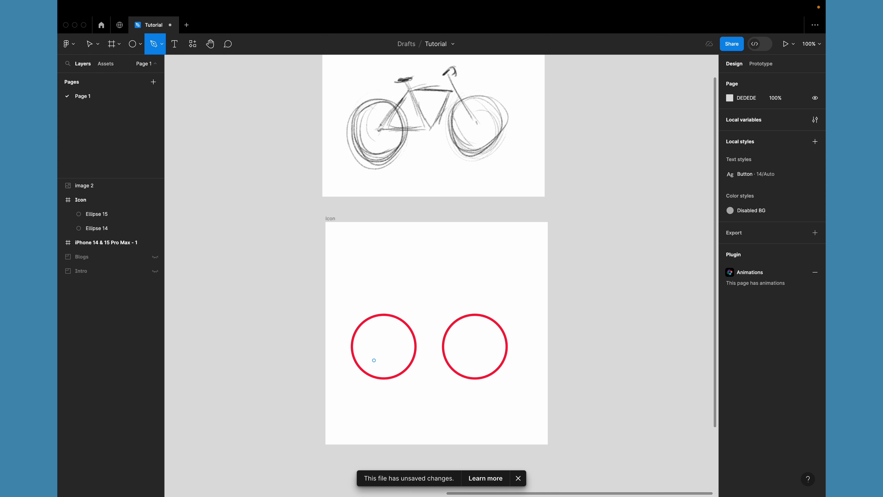
click(140, 43)
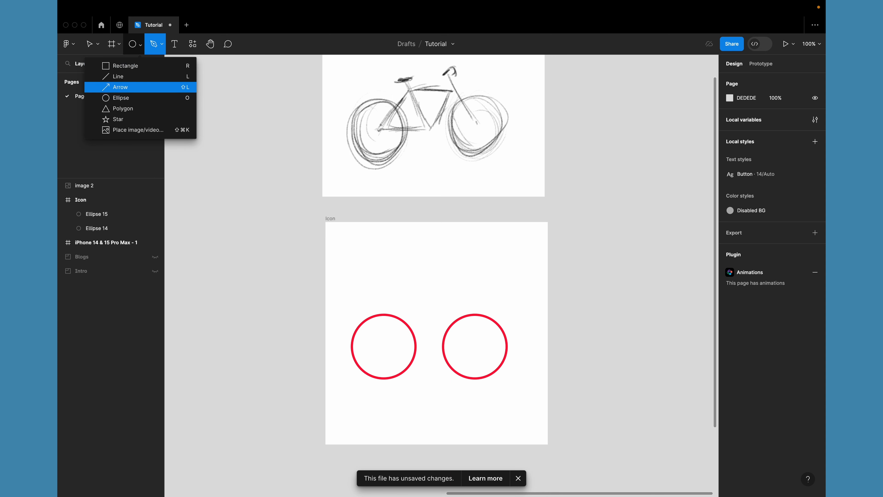
click(118, 76)
drag(378, 284, 378, 408)
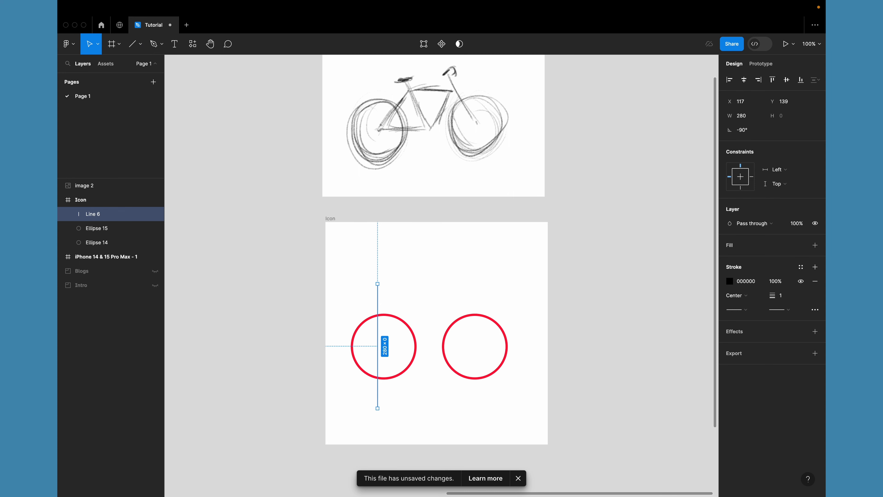
key(super+d)
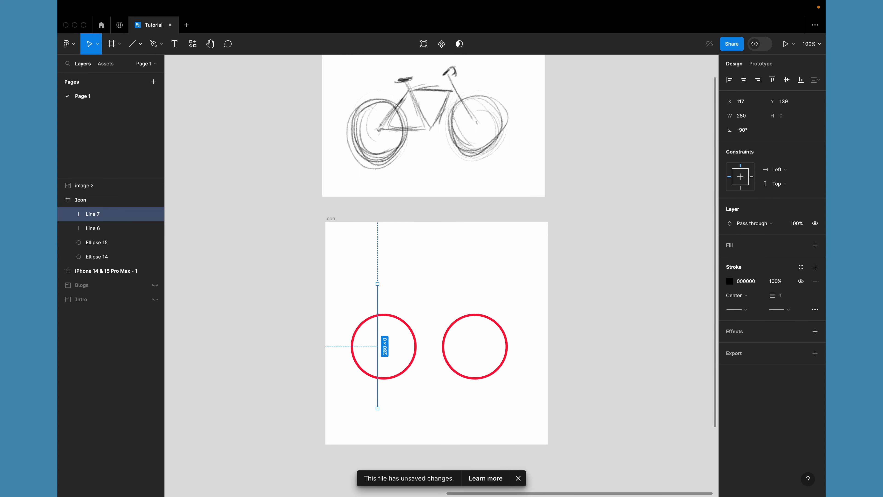
drag(379, 280, 444, 346)
- Centre the left wheel and both crosshair lines on each other horizontally and vertically, and shift them slightly into the Icon frame
drag(338, 304, 424, 383)
click(745, 80)
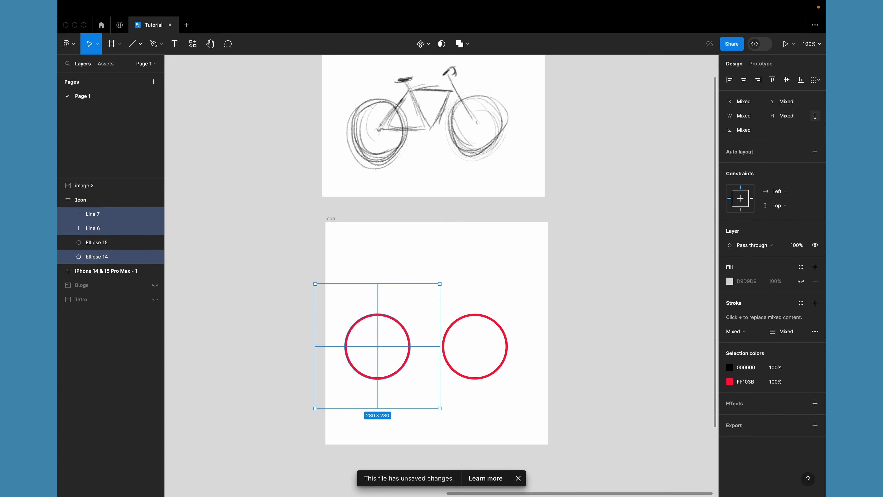
click(786, 80)
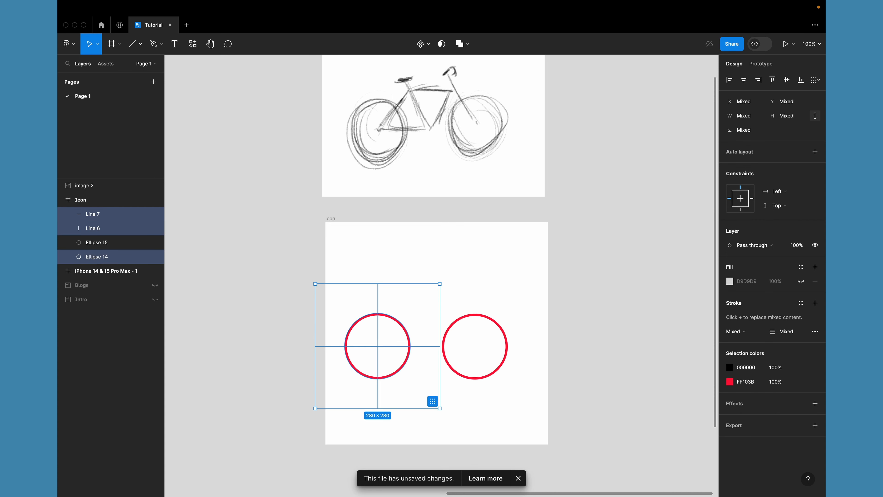
drag(377, 346, 392, 354)
- Replace the right circle with a duplicate of the left wheel and its crosshair lines, level with the original
drag(477, 278, 504, 341)
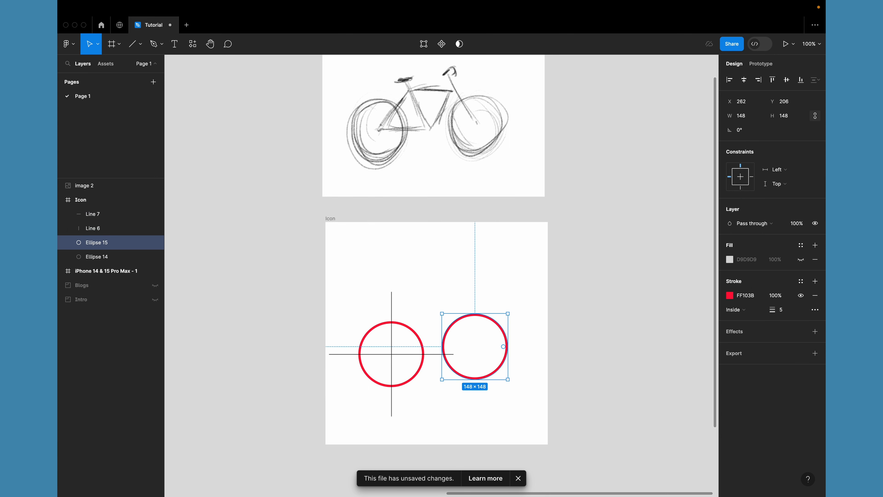
key(Delete)
drag(368, 302, 487, 342)
drag(465, 290, 480, 355)
key(alt)
click(515, 257)
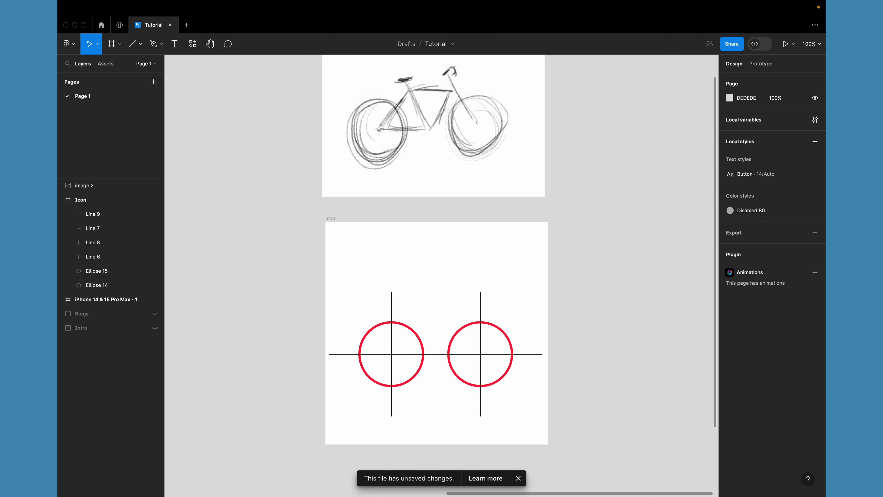
- Draw an open angle about 94 × 91 with the Pen tool, one leg rising diagonally and one running horizontally from the left wheel's centre
click(154, 43)
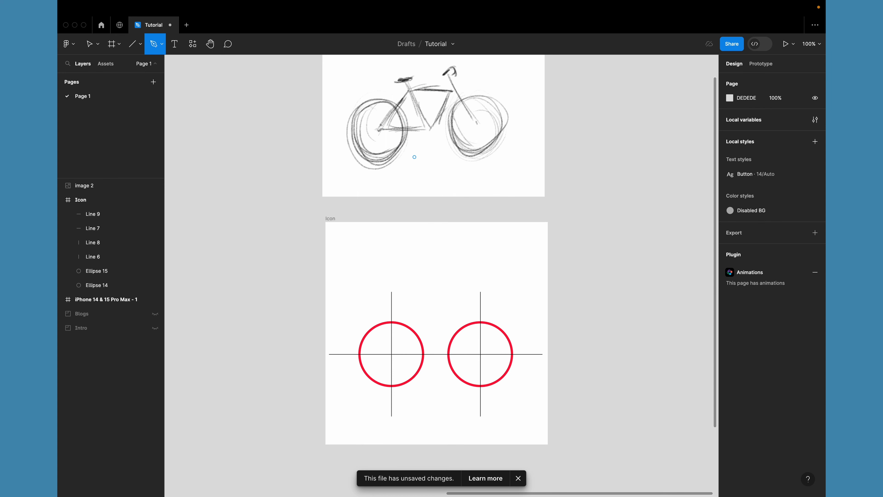
click(392, 354)
drag(392, 354, 421, 314)
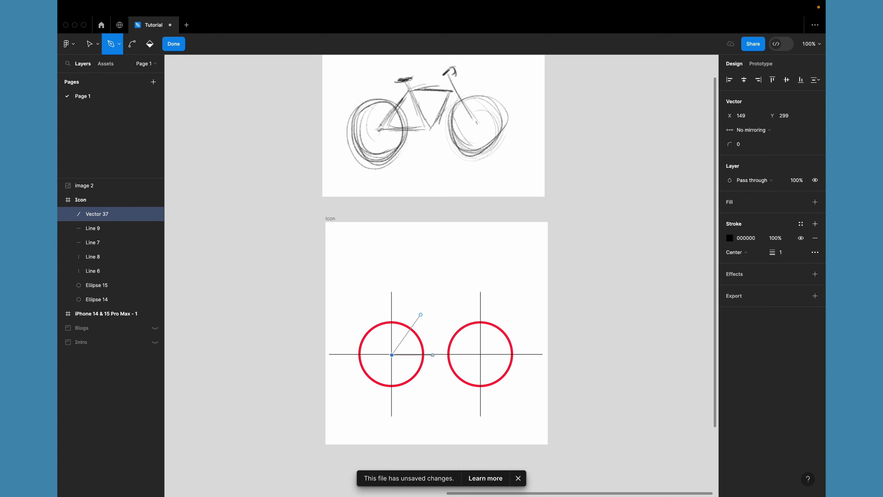
click(434, 355)
key(Escape)
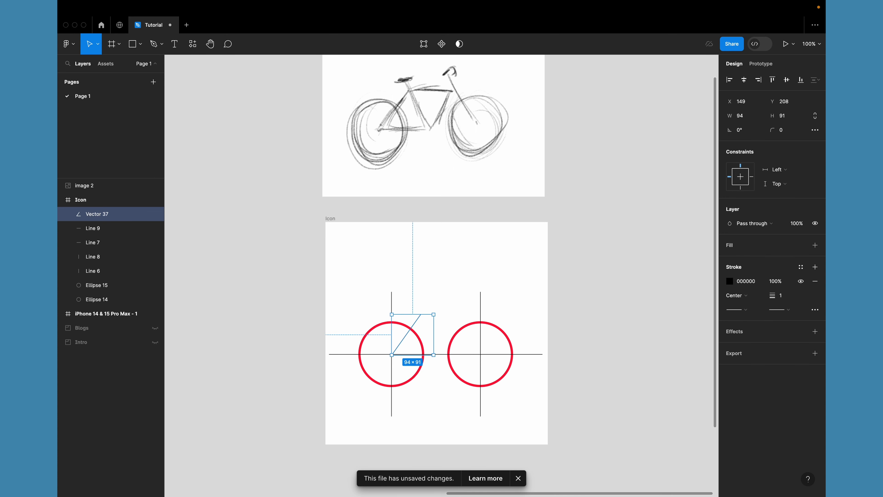
- Set the angled frame path's stroke width to 6
click(781, 295)
key(Return)
click(782, 295)
text(6)
key(Return)
- Give both ends of the angled frame path Round caps
click(736, 310)
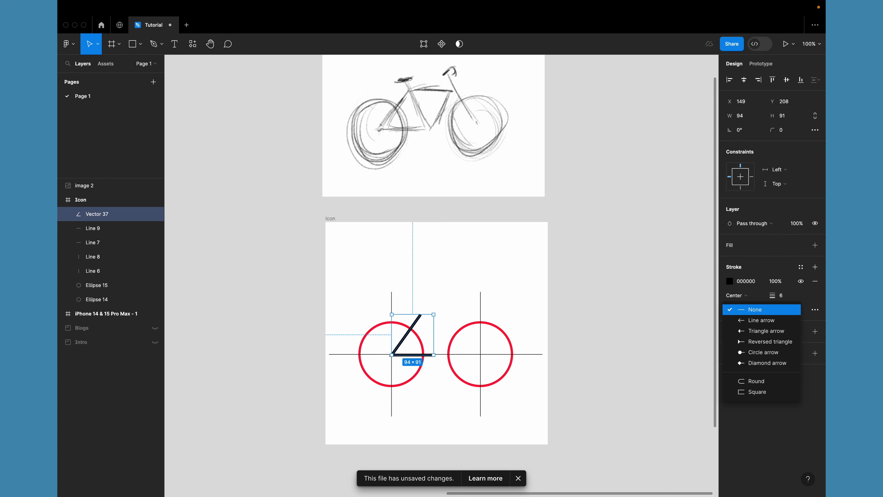
click(748, 381)
click(779, 309)
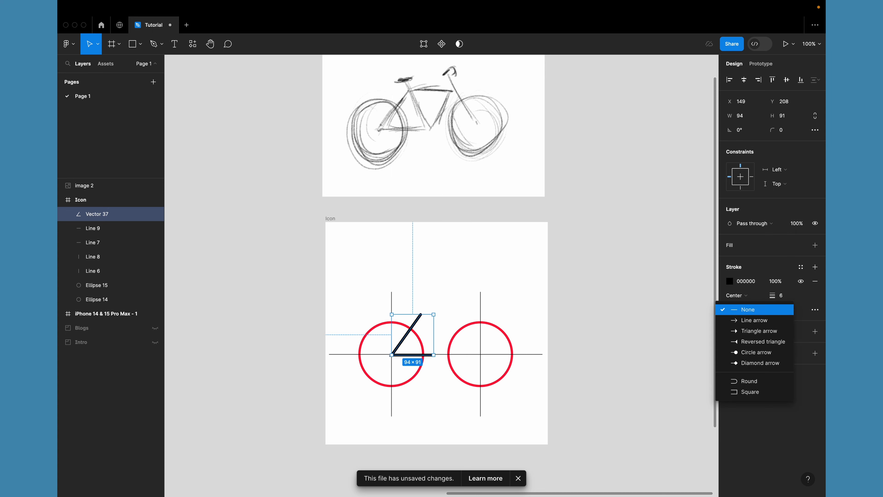
click(747, 381)
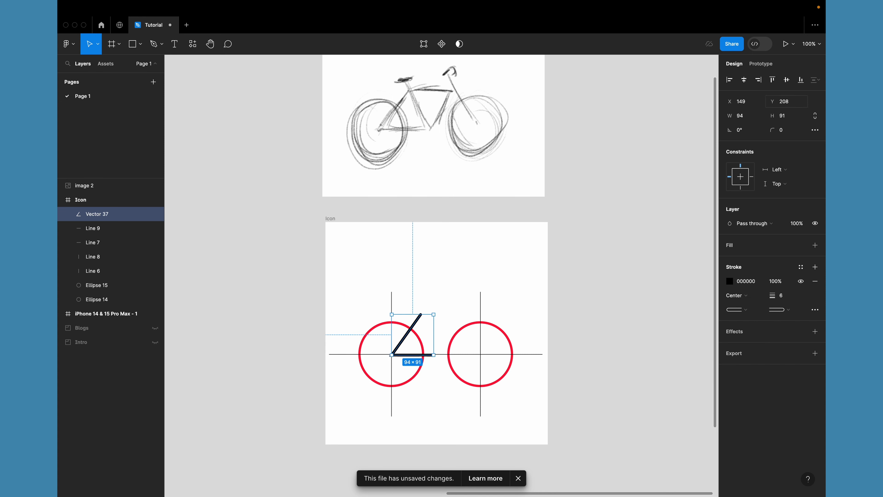
- Round the corner of the angled frame path with a corner radius
click(784, 130)
key(Return)
key(Escape)
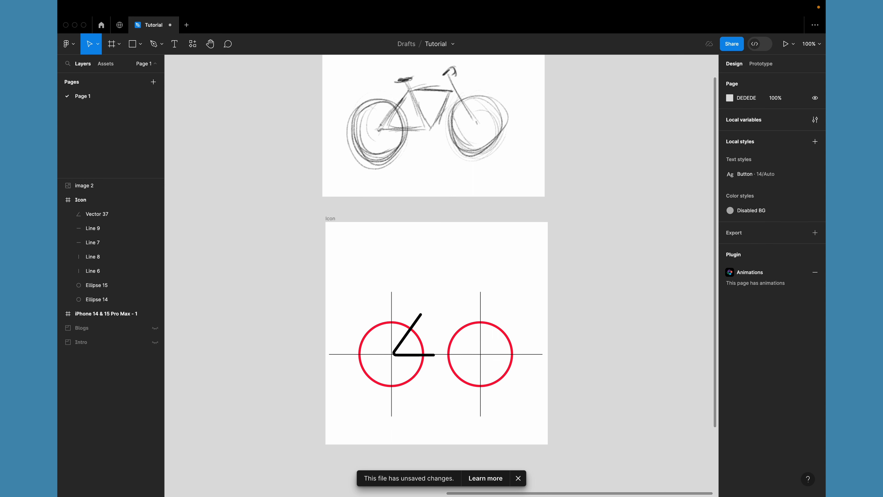
scroll(435, 285, down, 1)
scroll(434, 285, up, 5)
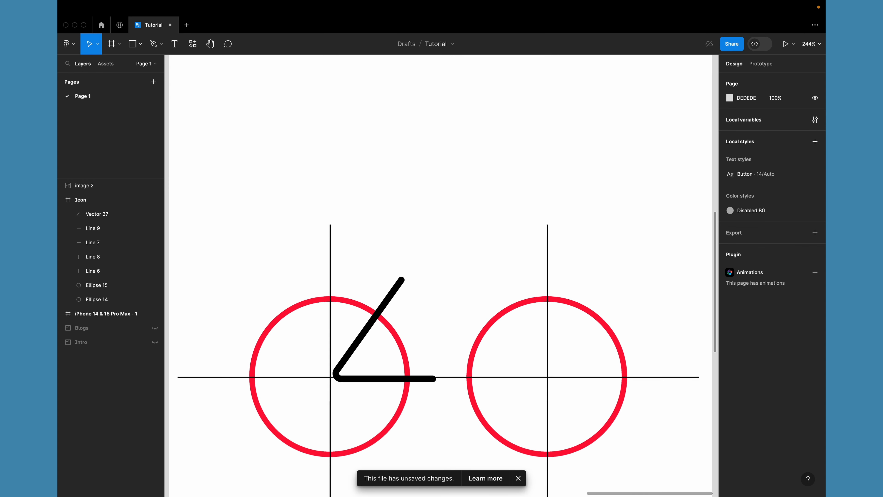
- Draw a slanted seat tube about 37.5 × 123 with the Pen tool, ending at the right end of the angled path's horizontal leg
scroll(434, 285, down, 2)
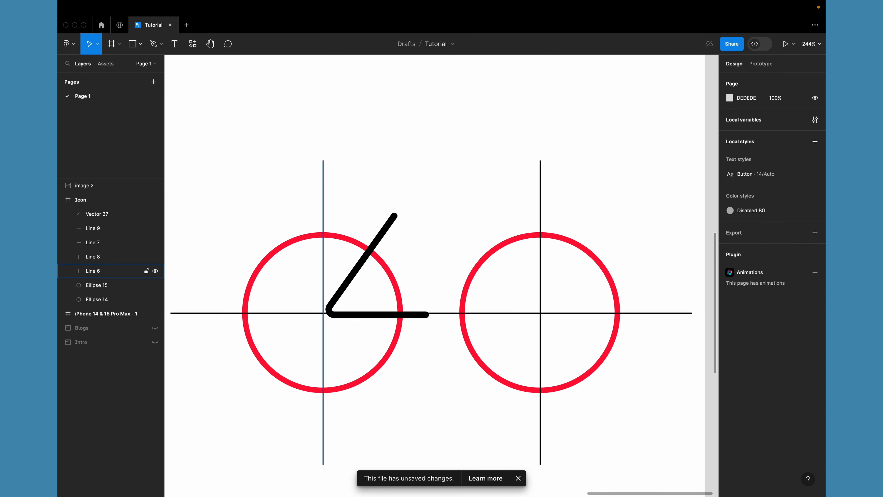
click(154, 44)
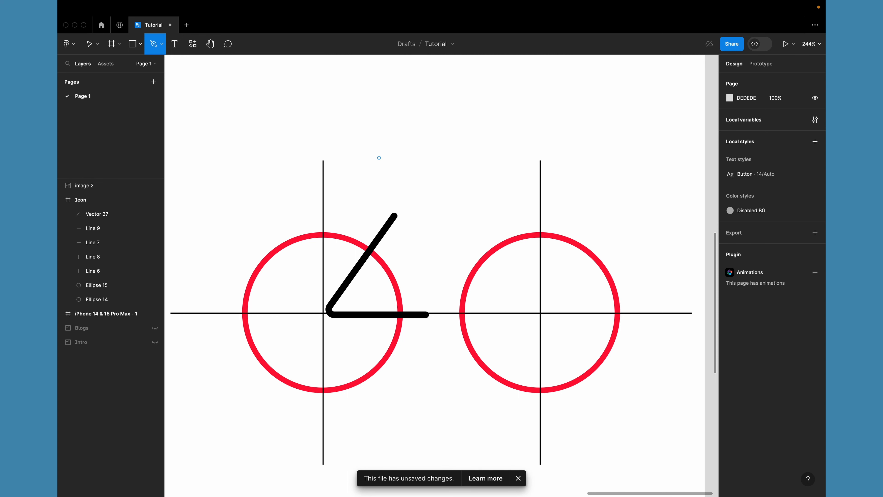
click(388, 183)
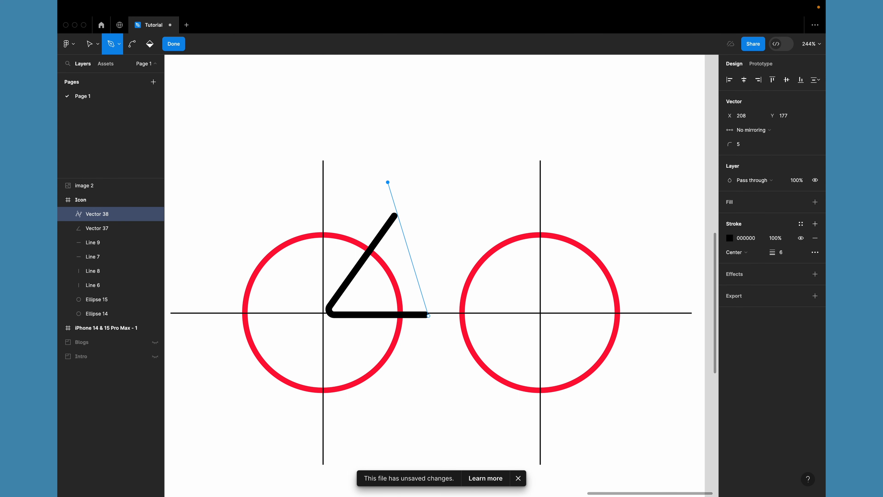
click(429, 315)
click(173, 43)
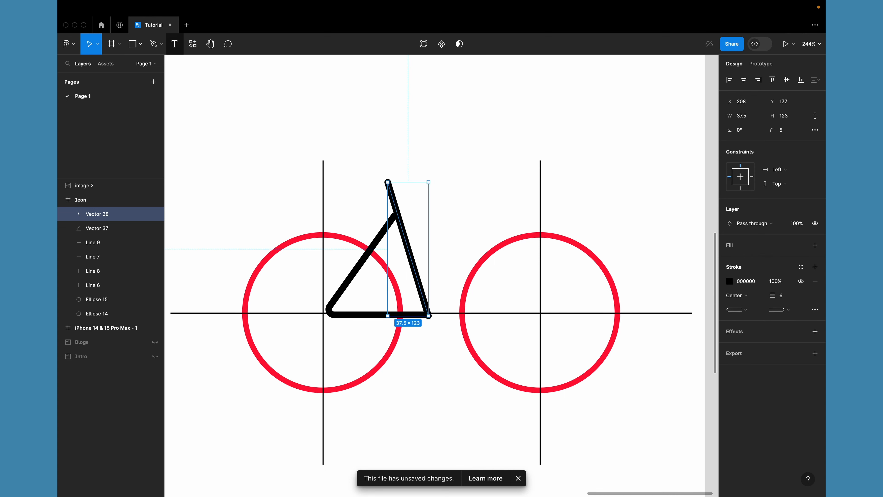
- Move the upper end point of the angled frame path onto the slanted seat tube
click(105, 229)
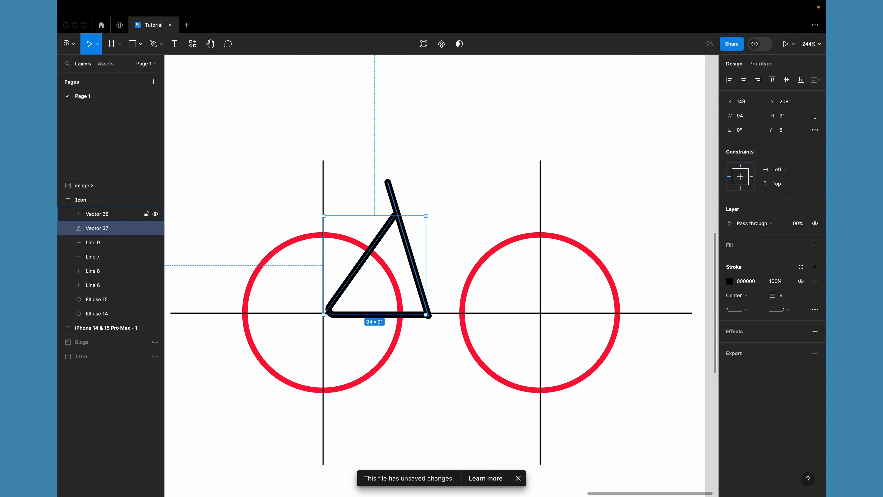
key(Escape)
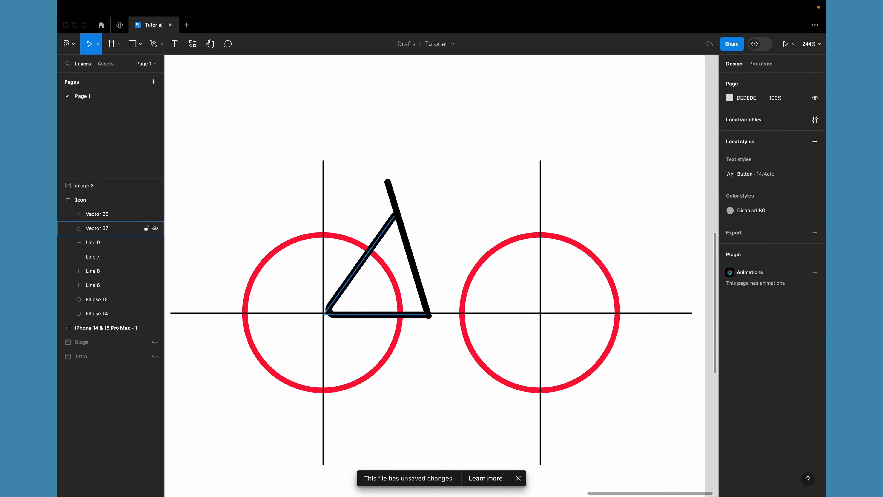
double_click(394, 216)
drag(394, 216, 400, 217)
key(Escape)
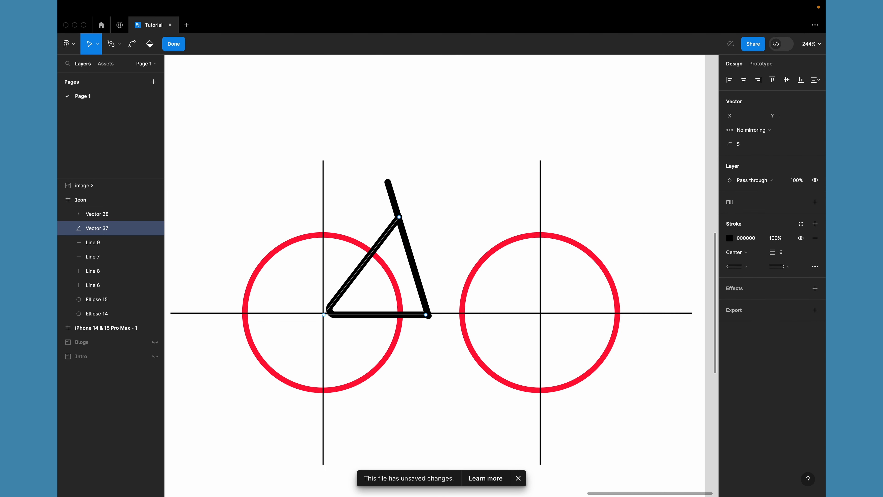
key(Escape)
- Duplicate the seat tube as a front fork ending at the right wheel's centre, at X 311, Y 175
click(97, 213)
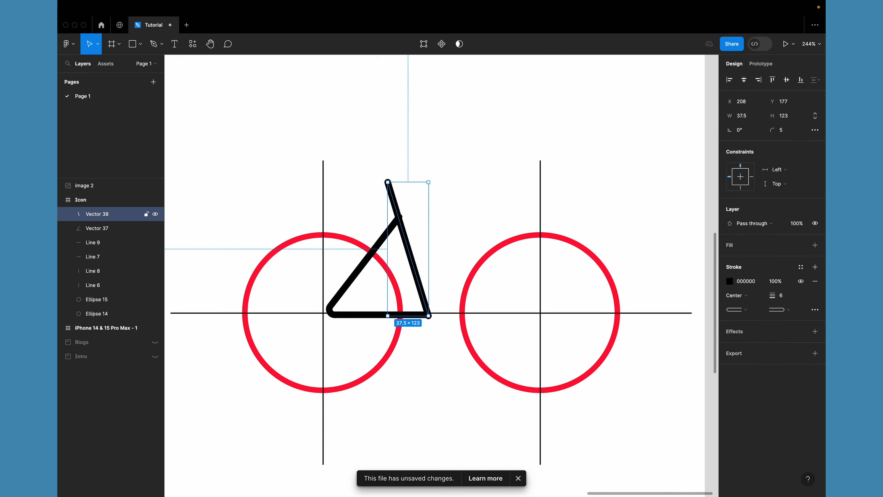
alt+drag(408, 249, 520, 249)
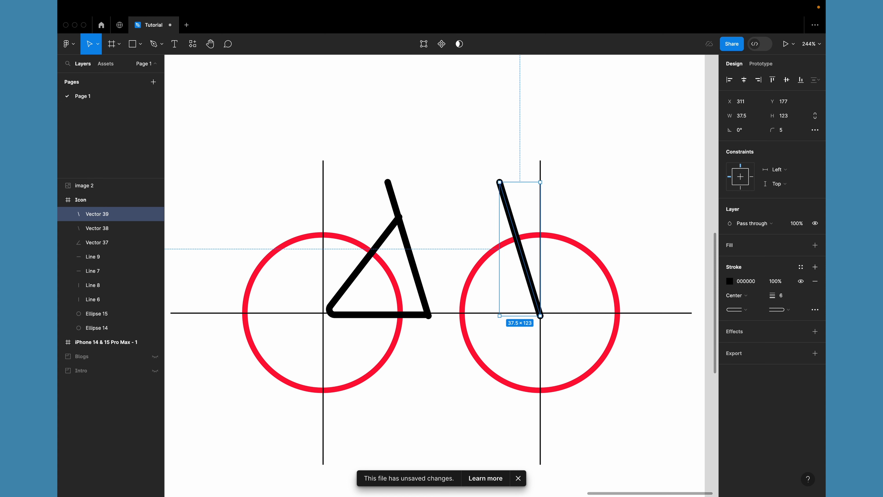
key(Up)
key(Up)
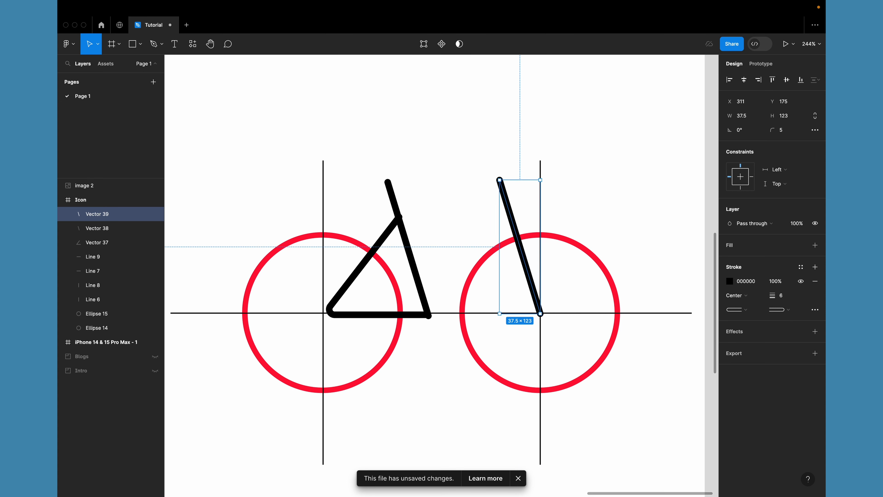
key(Escape)
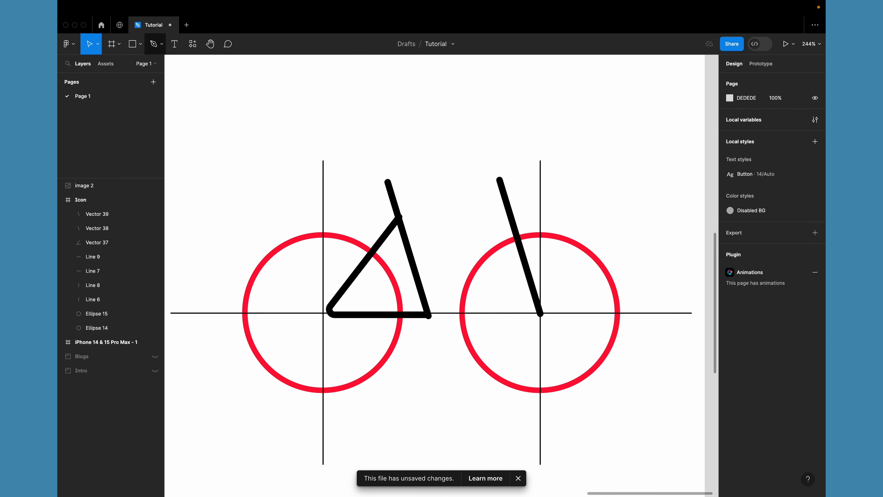
- Draw an open path about 100.5 × 89 with the Pen tool from the seat tube joint across to the fork and down to the seat tube's base
click(154, 43)
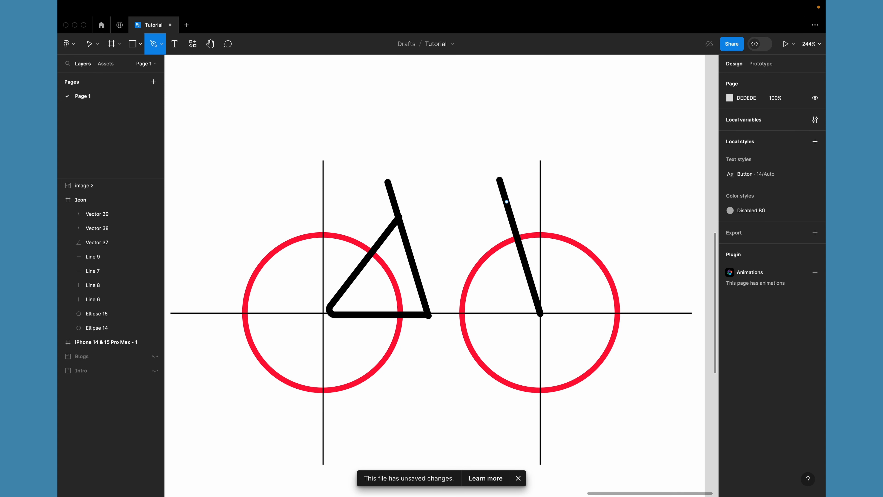
click(399, 218)
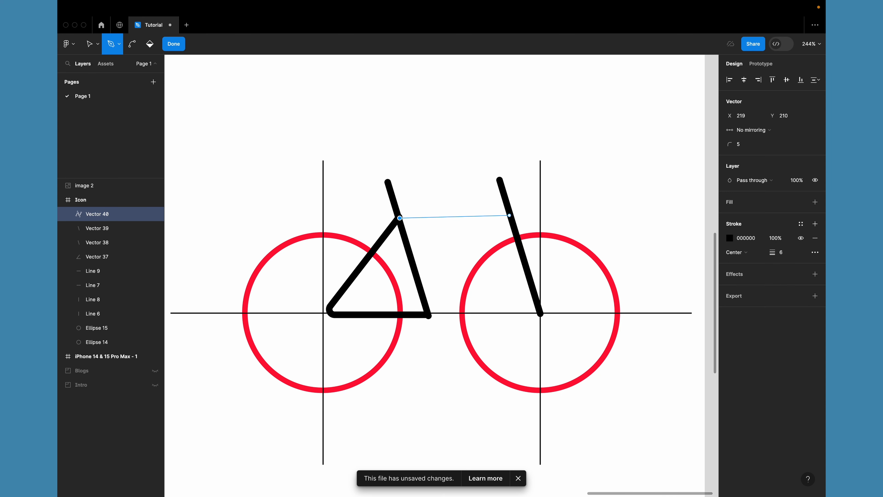
click(509, 218)
click(428, 315)
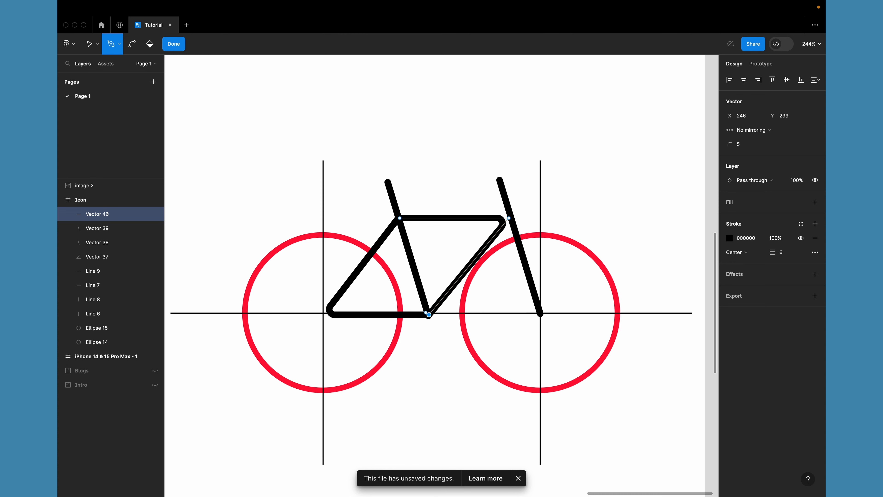
key(Escape)
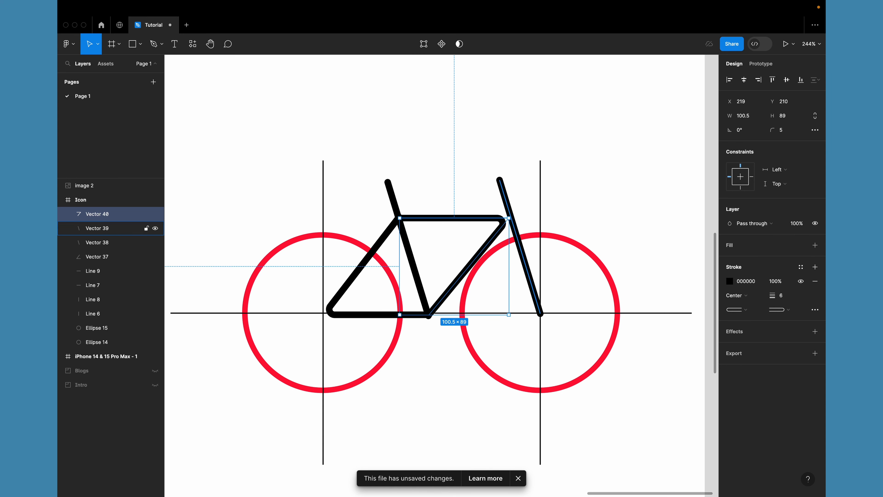
- Move the rear corner point of the angled frame path to X 143, Y 301.5 so its rounded corner meets the left wheel's centre
click(105, 256)
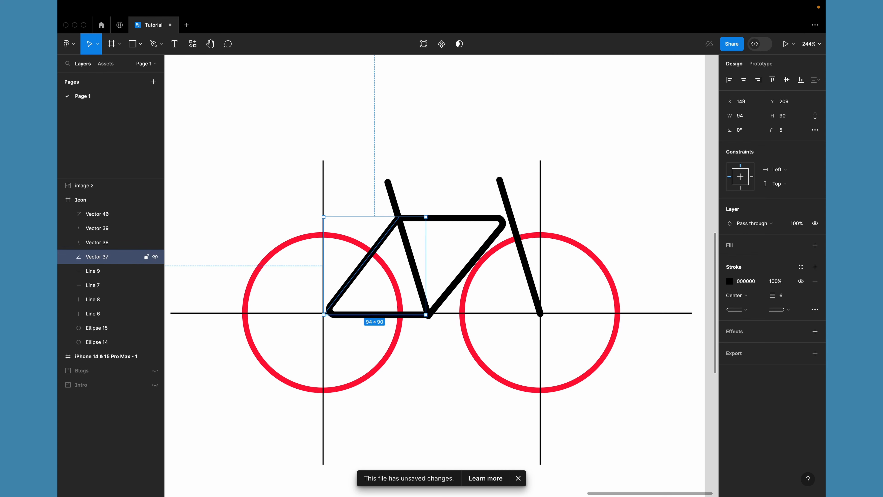
key(Return)
key(super+plus)
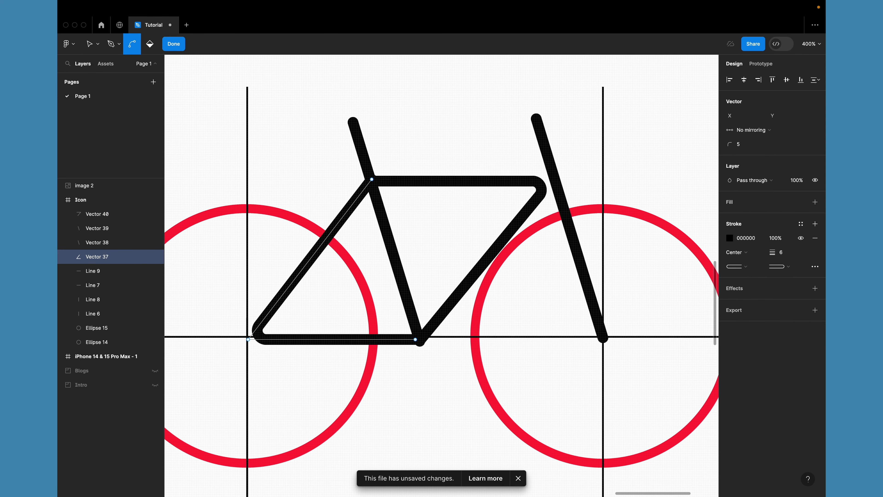
scroll(442, 276, left, 4)
scroll(442, 275, down, 2)
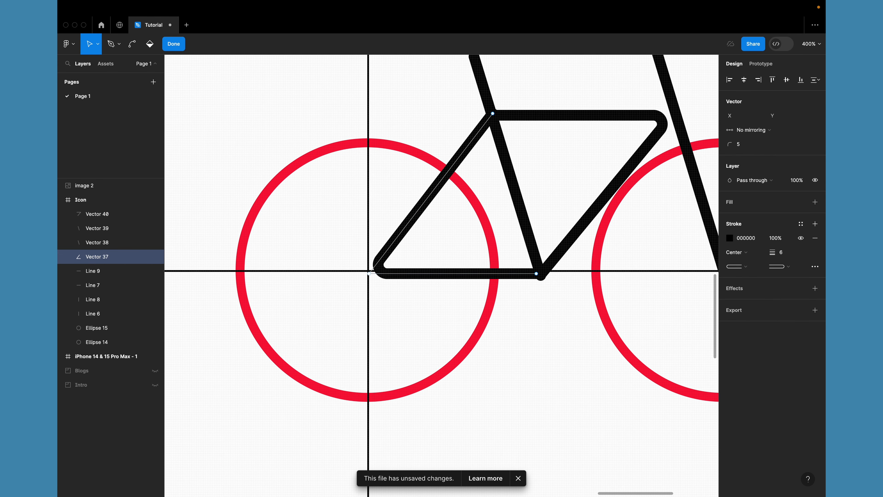
key(Escape)
key(Return)
drag(369, 274, 358, 279)
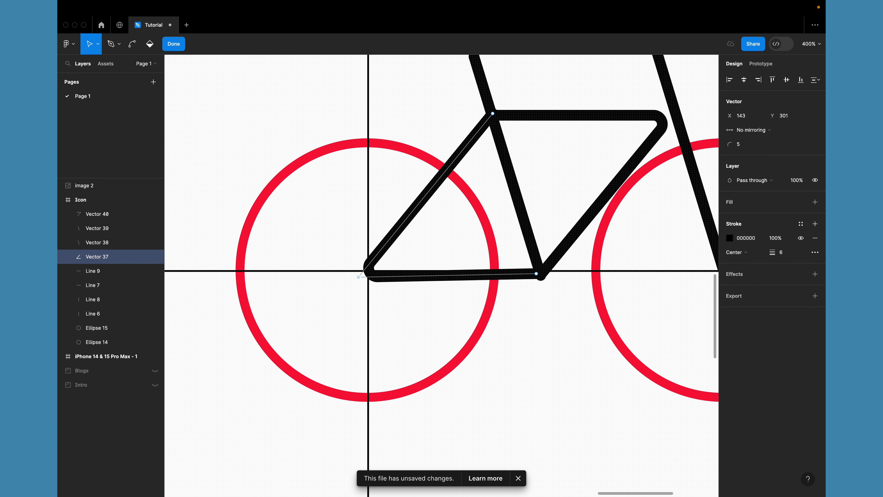
key(Down)
scroll(442, 275, left, 5)
scroll(441, 275, up, 3)
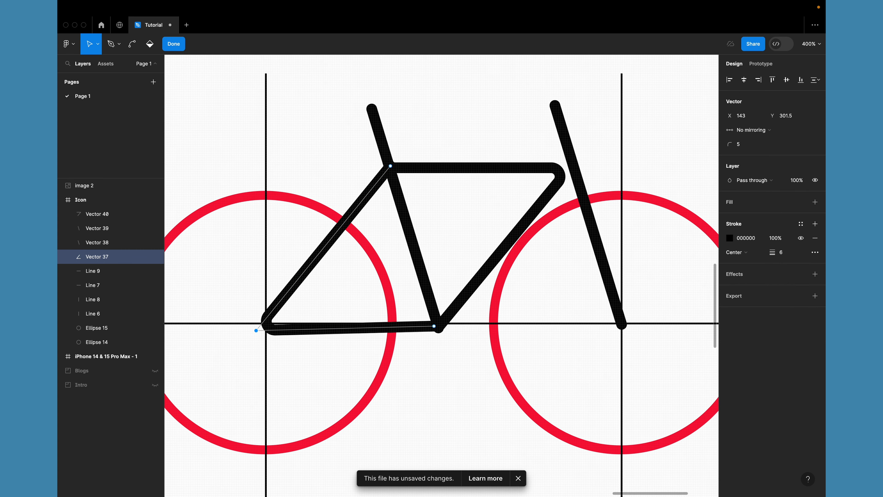
key(Escape)
- Move the front corner point of the main frame path to X 326.5, Y 202.5 so its rounded corner meets the fork
double_click(543, 201)
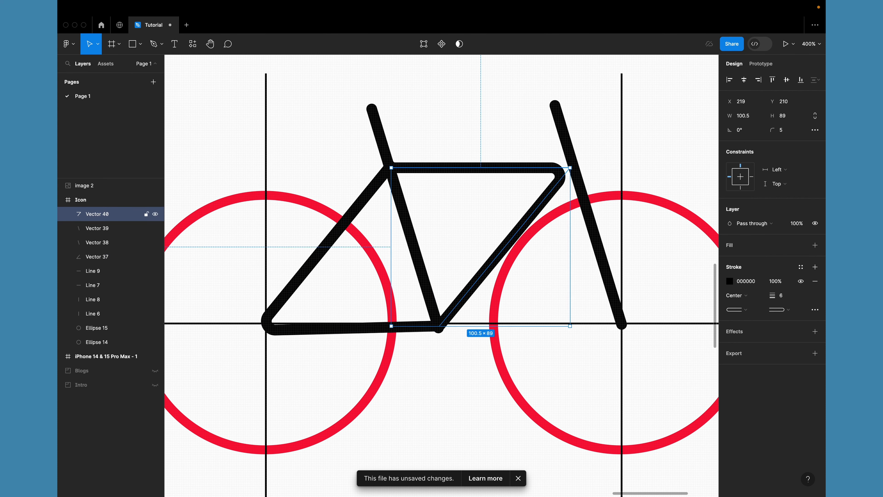
drag(570, 167, 582, 154)
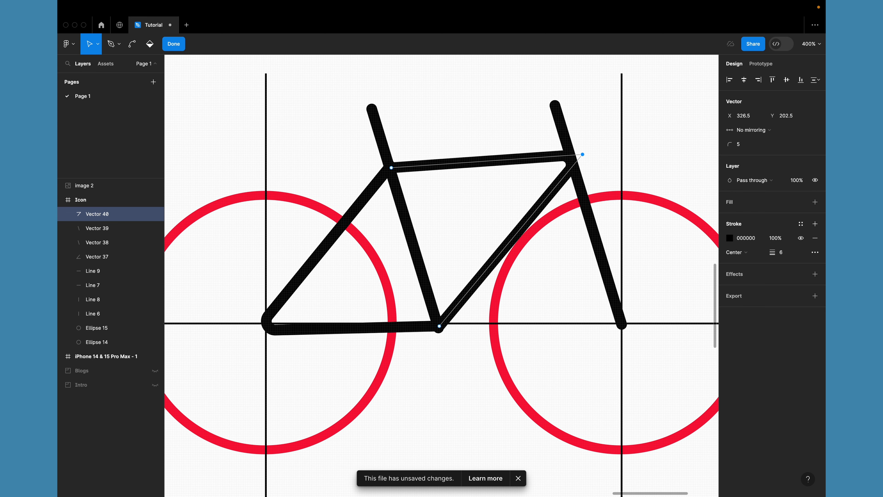
click(508, 123)
key(Escape)
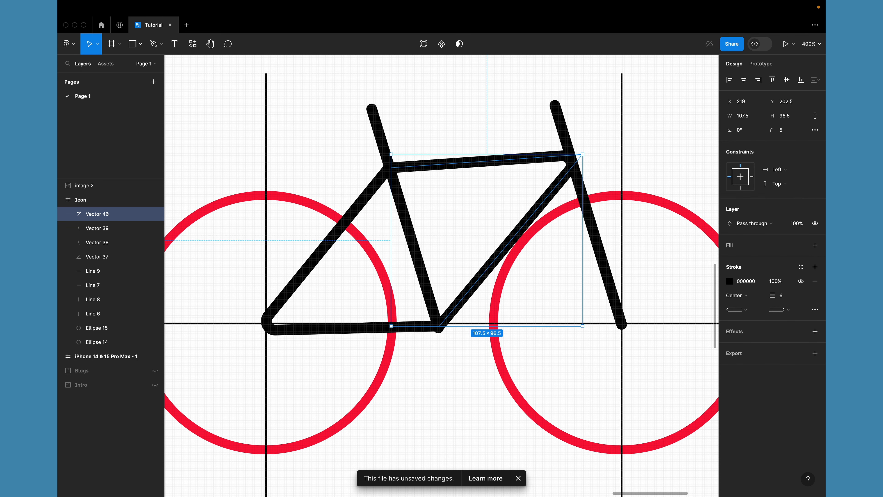
key(minus)
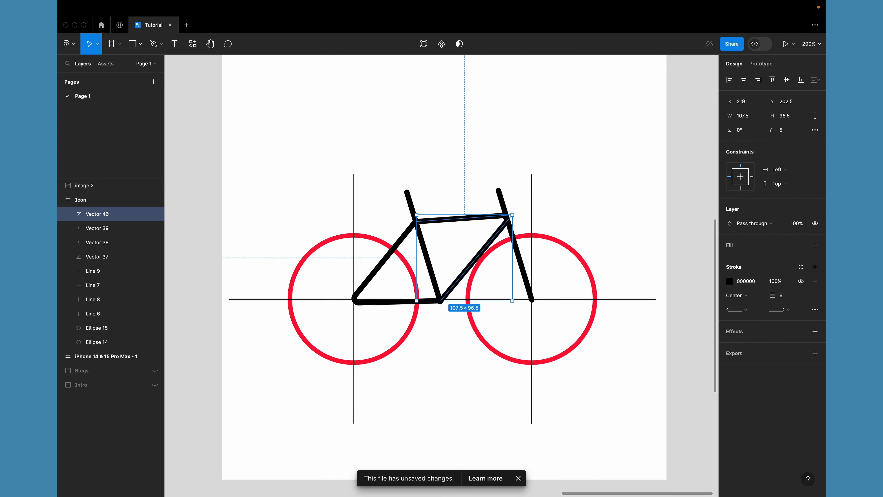
key(Escape)
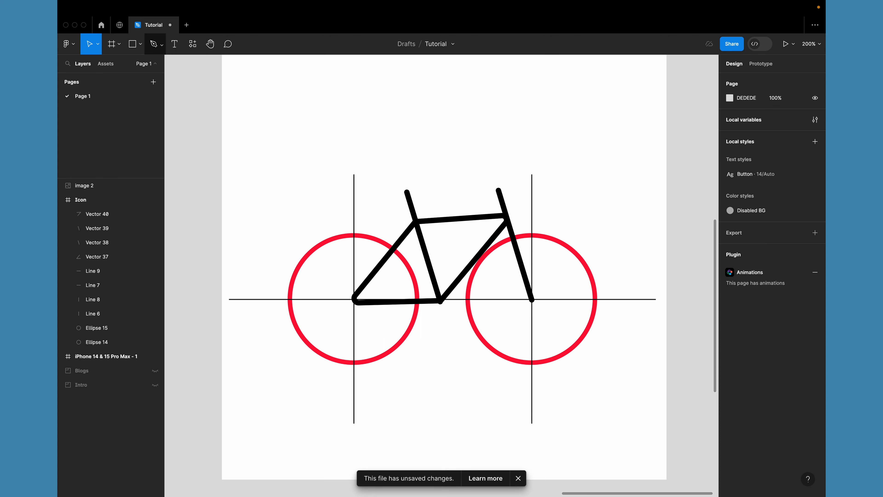
- Draw a horizontal saddle line about 29.5 wide with the Pen tool across the top of the seat tube
click(162, 44)
click(153, 65)
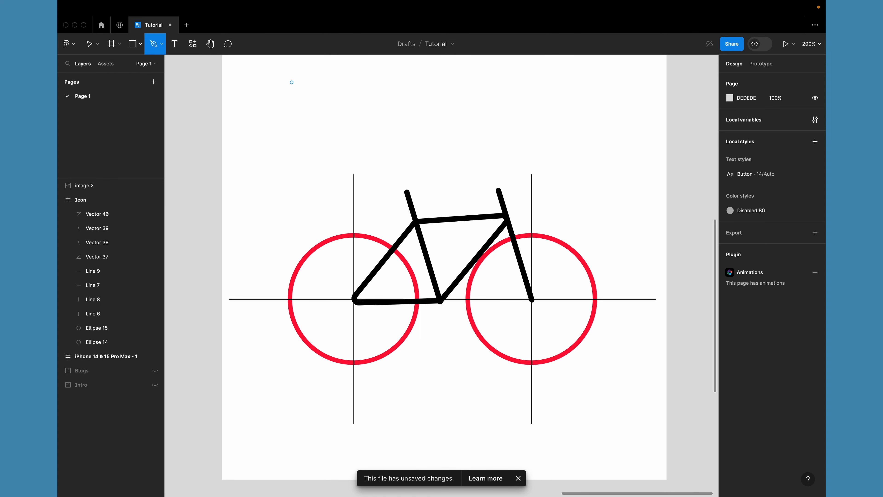
click(399, 192)
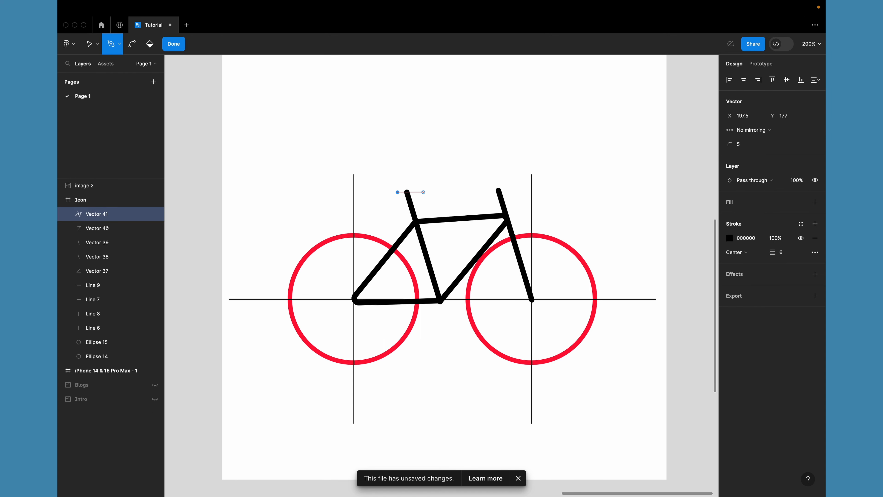
click(424, 192)
key(Escape)
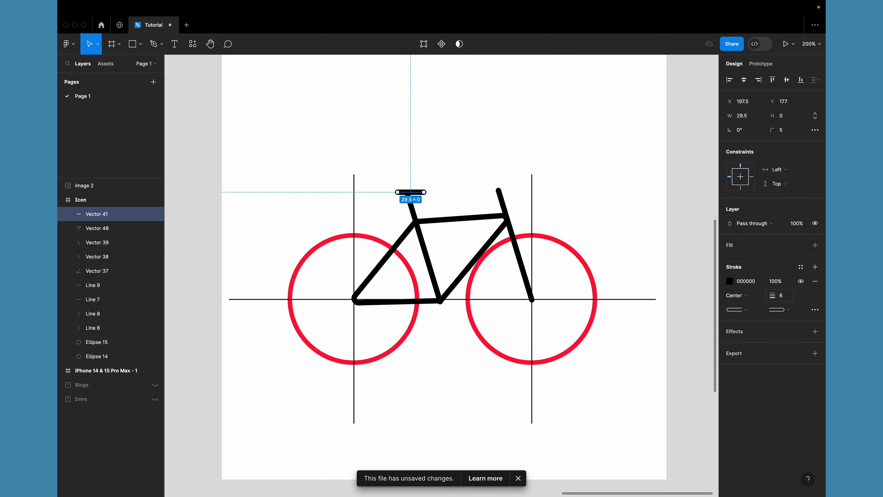
- Set the saddle line's stroke width to 10
click(781, 295)
key(Up)
key(Up)
key(Up)
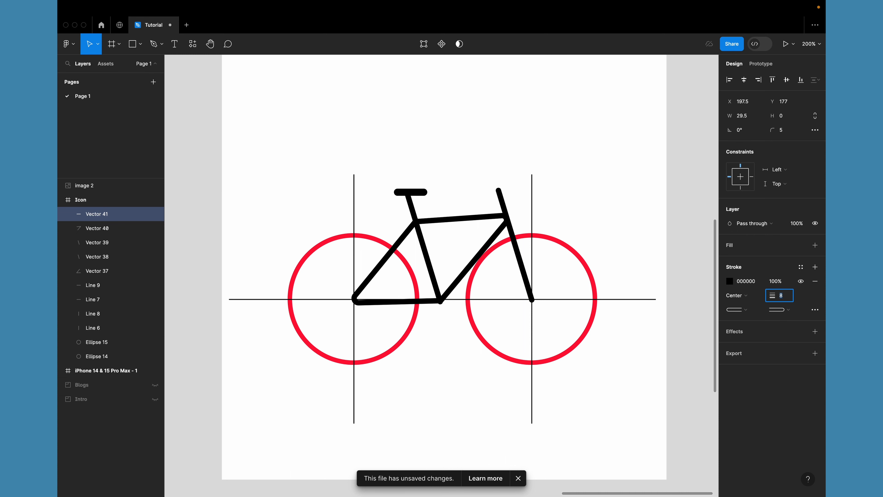
key(Up)
- Change the saddle line's stroke colour to the document red DC3832
click(730, 281)
click(644, 448)
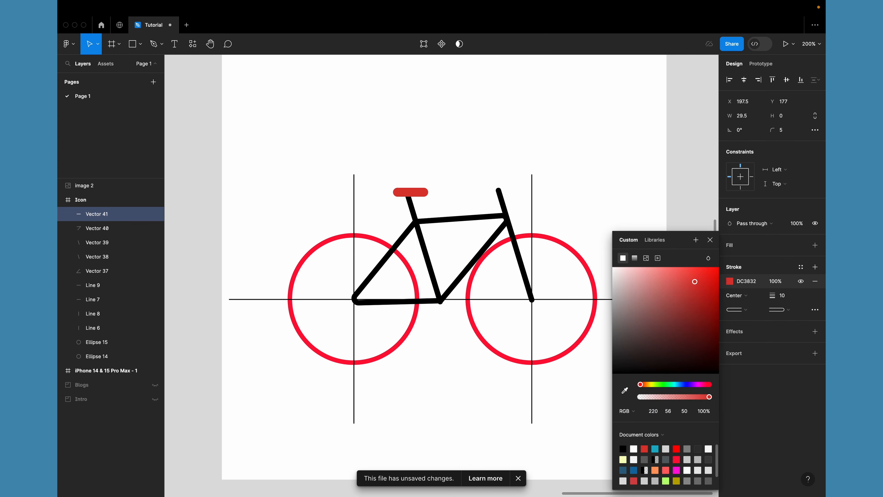
click(522, 146)
click(411, 193)
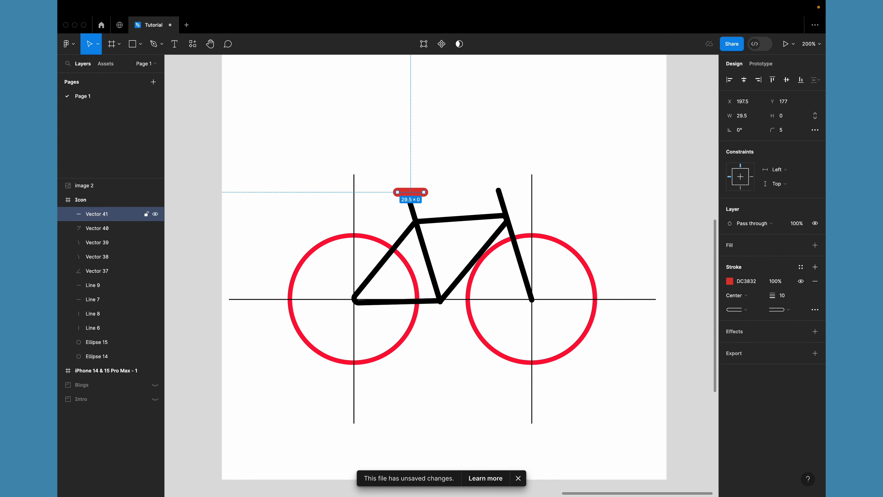
drag(411, 192, 496, 188)
key(Delete)
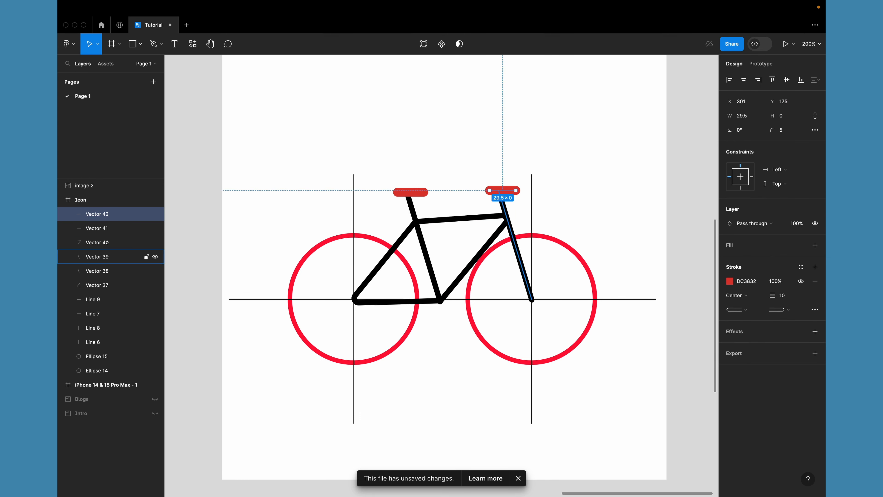
- Replace the straight handlebar line with a hooked Pen path about 31 wide and 12.5 high across the top of the fork
key(super+plus)
key(super+plus)
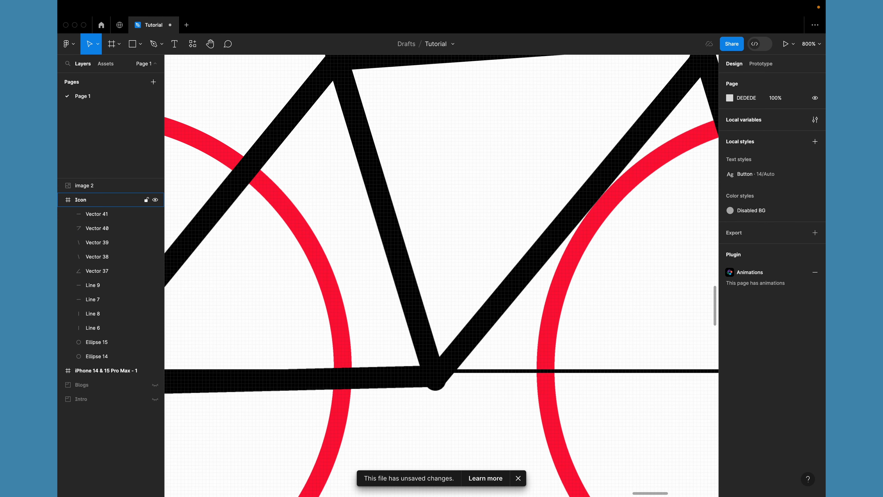
scroll(515, 244, up, 1)
scroll(442, 275, up, 5)
scroll(441, 275, left, 5)
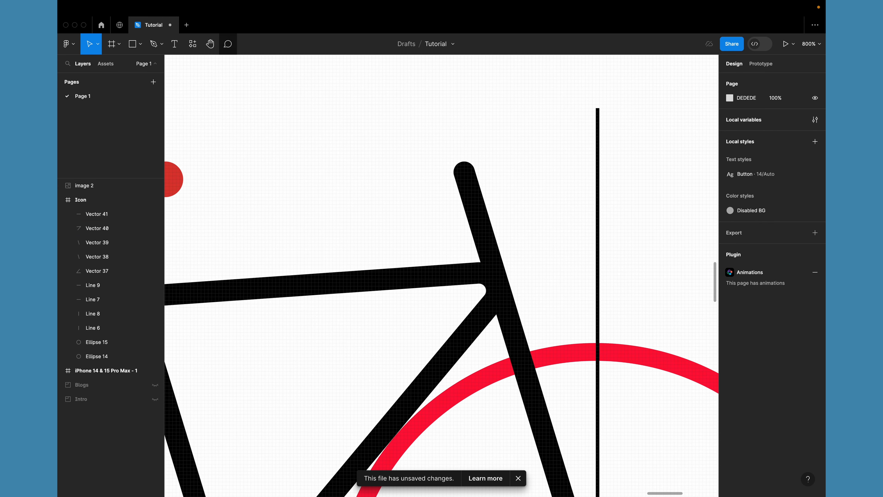
click(153, 44)
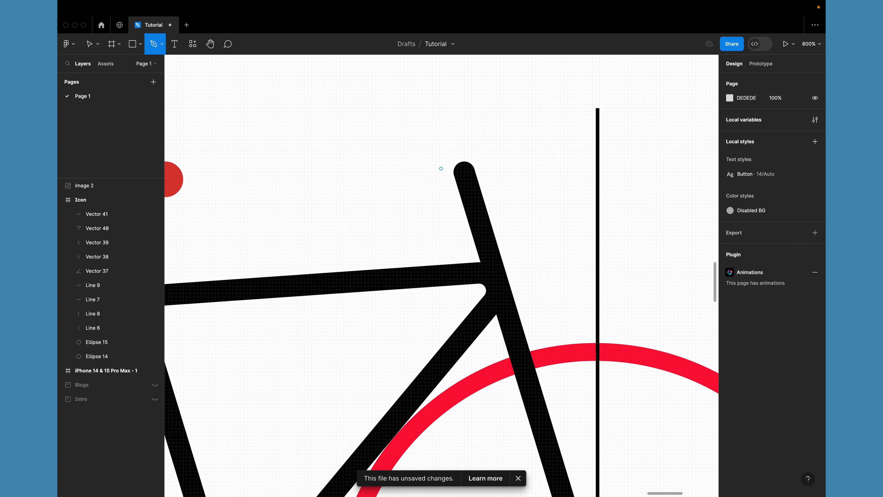
click(430, 175)
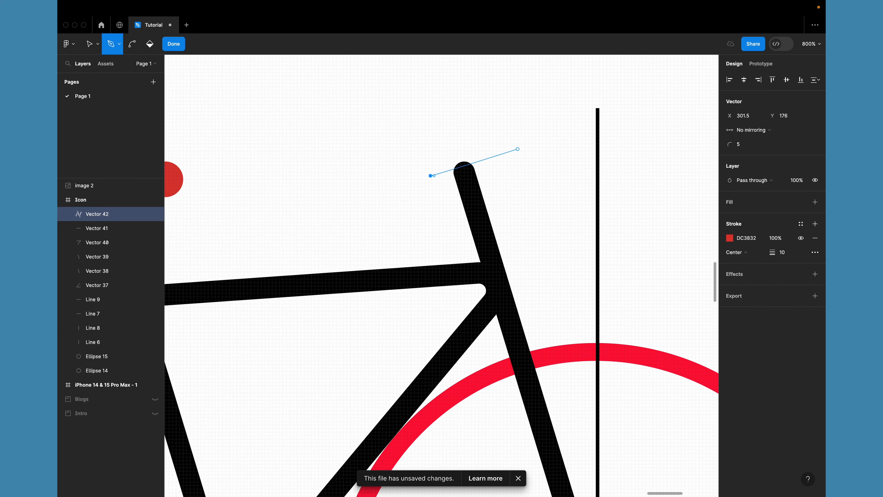
click(518, 148)
drag(530, 191, 556, 183)
key(Escape)
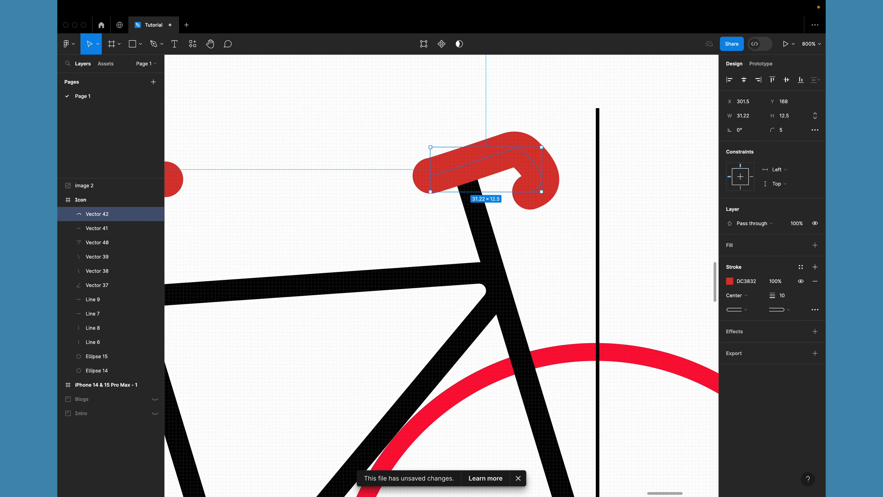
- Set the handlebar path's stroke width to 5
click(783, 295)
key(Down)
key(Down)
key(Down)
key(Down)
key(Down)
key(Down)
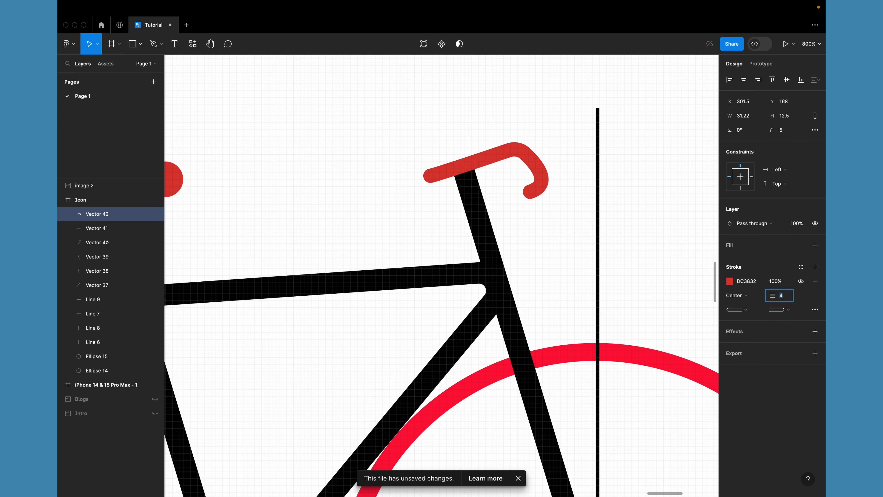
key(Up)
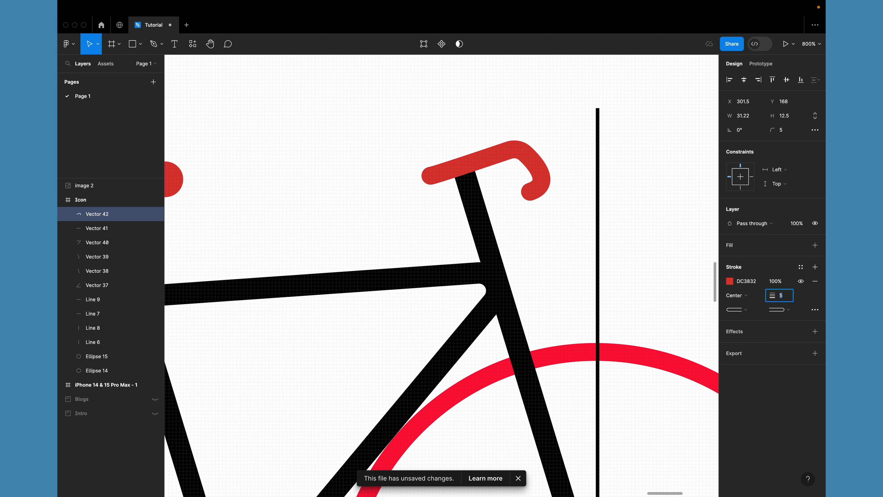
- Extend both curve handles of the handlebar's hook outward to round it, making the path about 33.5 wide and 13 high
key(Return)
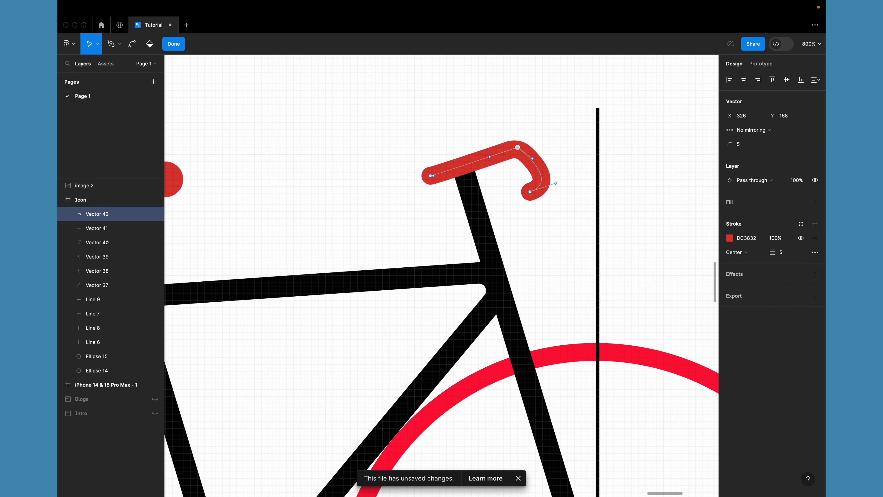
drag(533, 158, 550, 136)
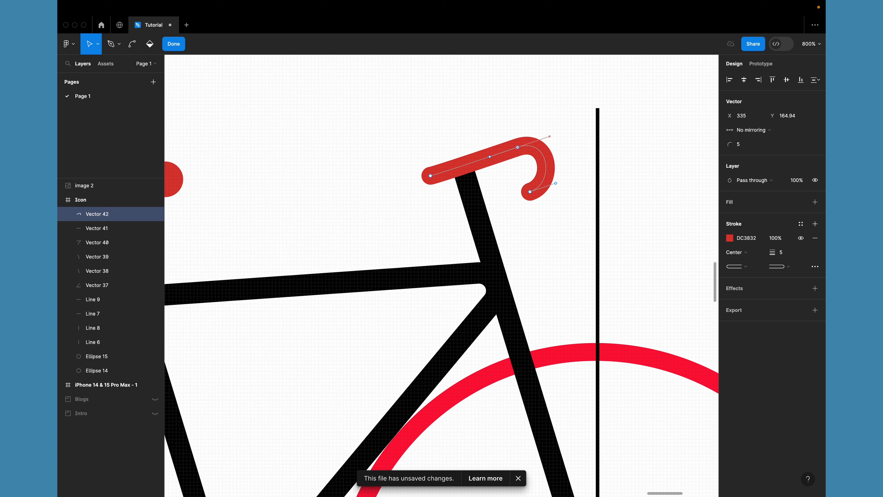
drag(555, 183, 565, 180)
key(Escape)
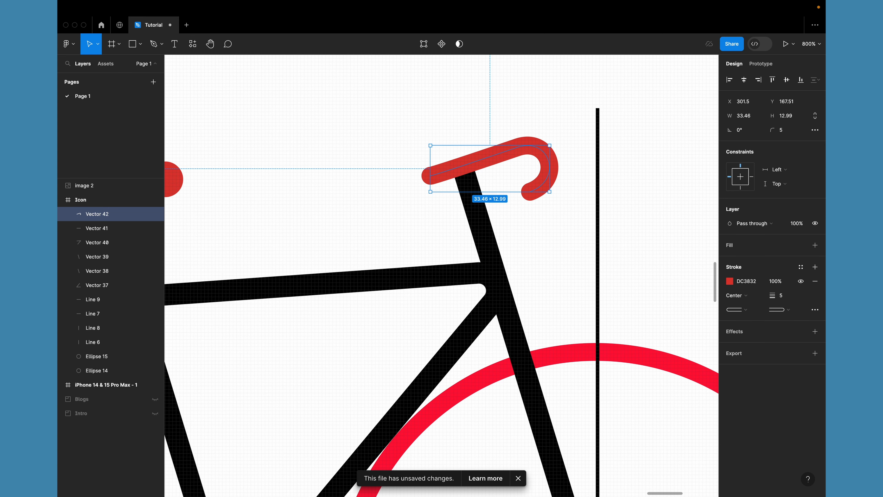
- Delete the two horizontal and two vertical black guide lines through the wheel centres
key(super+minus)
key(super+minus)
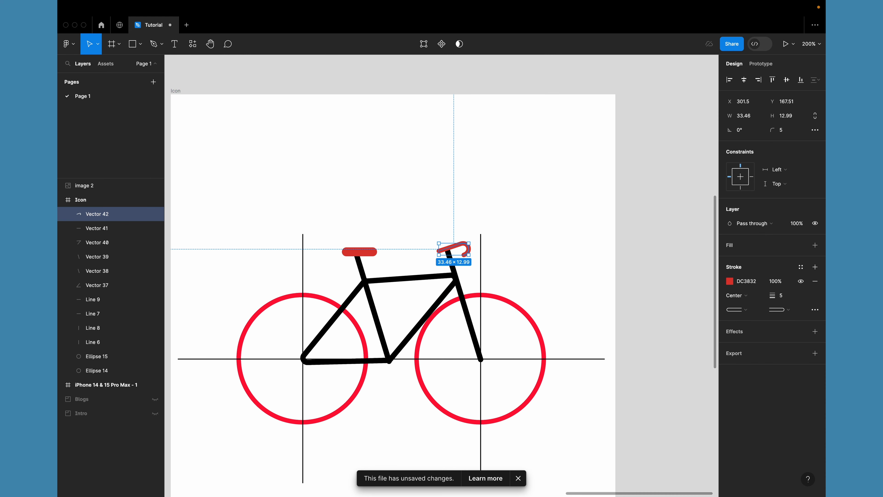
key(Escape)
scroll(441, 275, down, 4)
scroll(442, 275, left, 3)
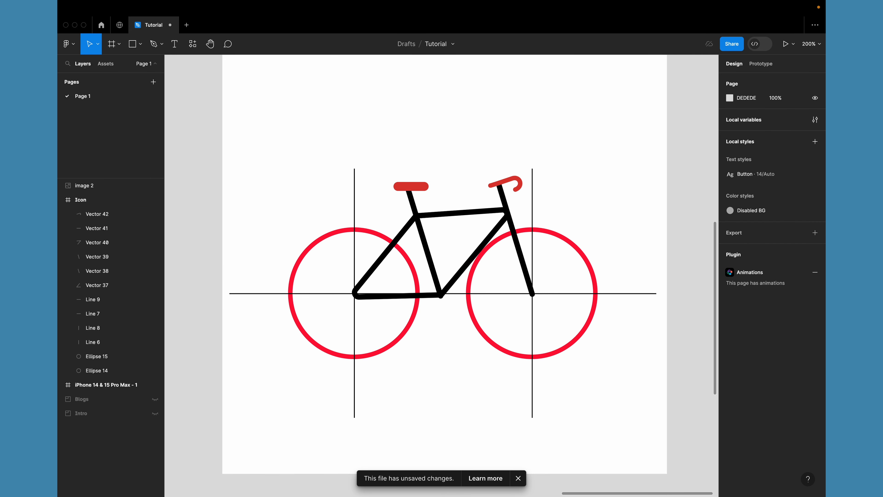
click(261, 293)
shift+click(623, 294)
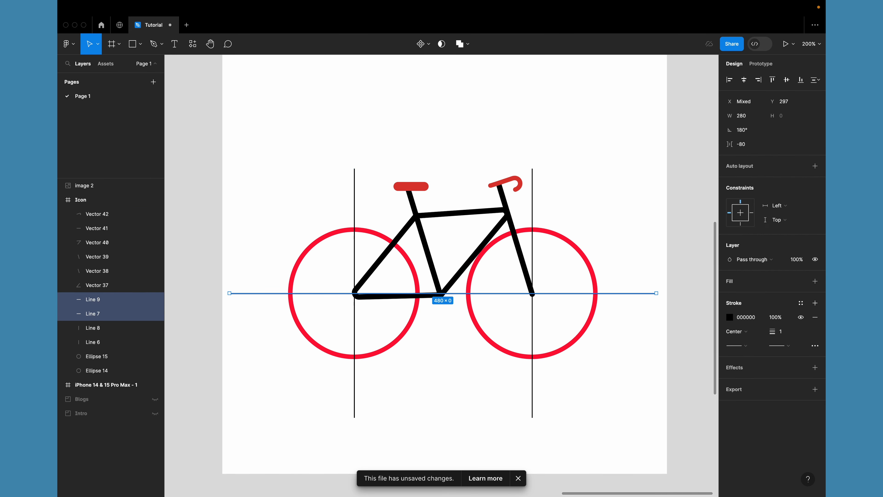
key(Delete)
click(355, 201)
key(Delete)
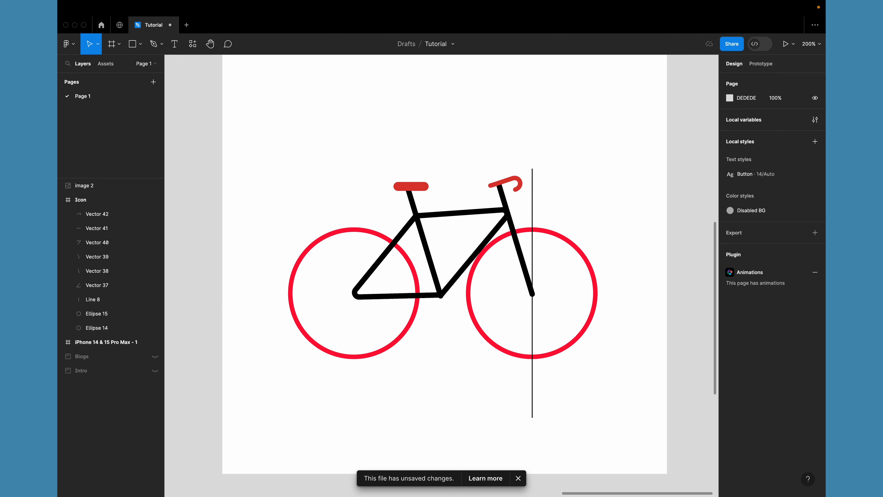
click(532, 209)
key(Delete)
- Resize the front wheel circle to 110 by 110
scroll(439, 258, down, 2)
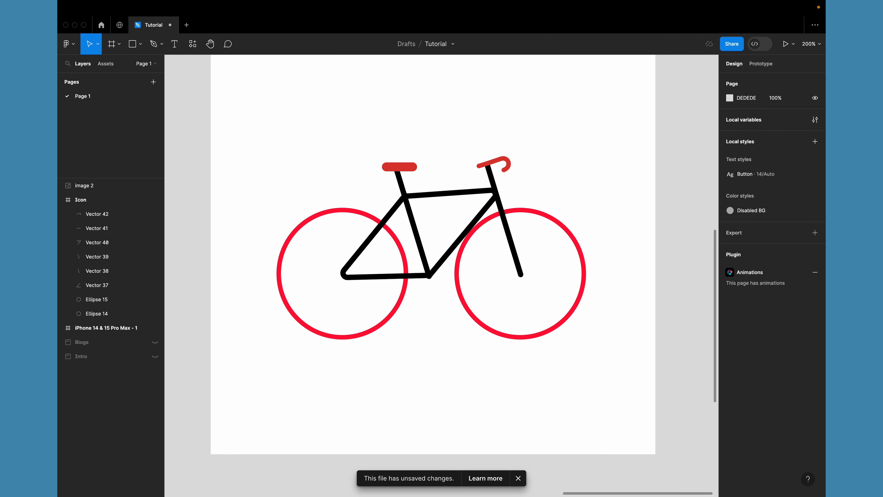
click(104, 299)
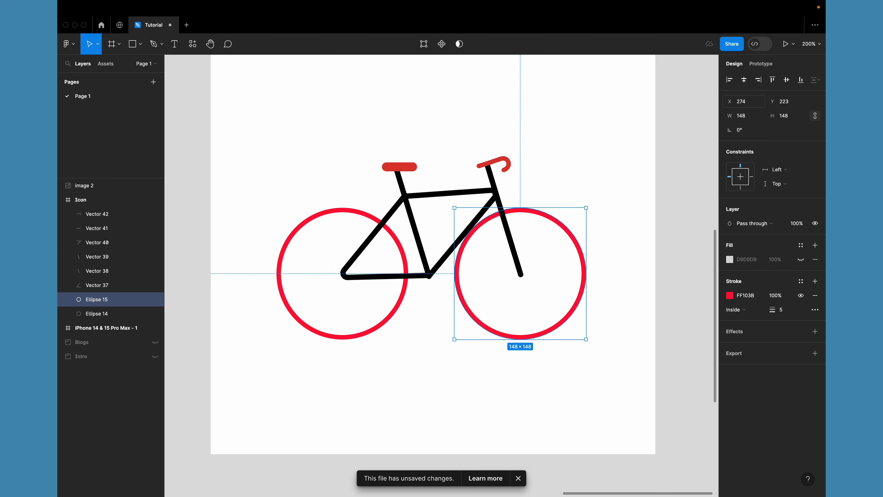
click(742, 116)
text(110)
key(Return)
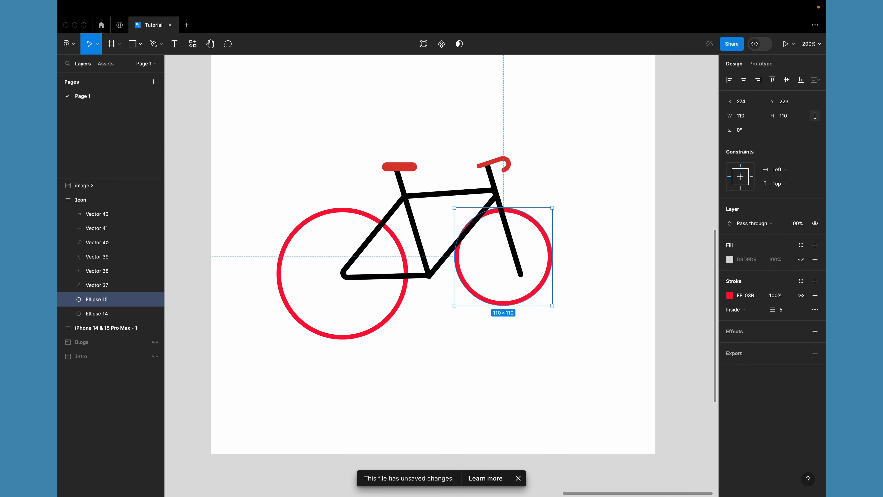
- Resize the rear wheel circle to 110 by 110
drag(403, 257, 401, 260)
click(744, 116)
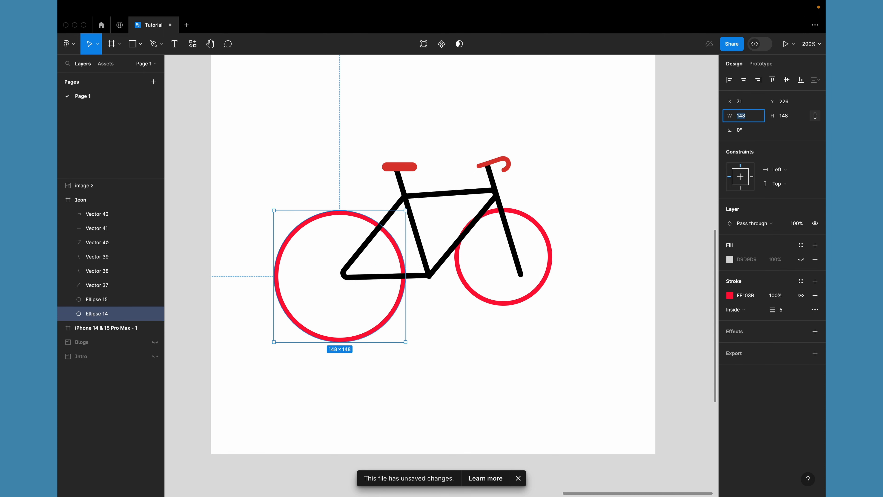
text(110)
key(Return)
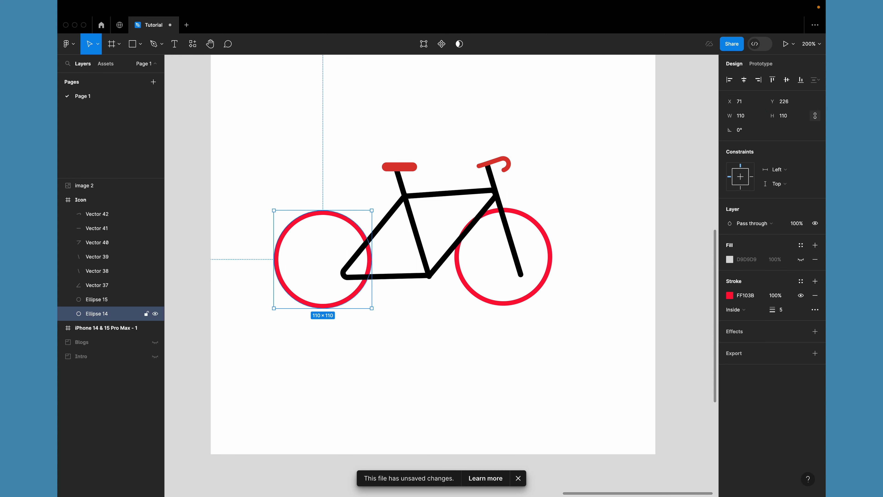
- Move the rear wheel to X 98, Y 239 around the rear frame corner and the front wheel to X 293, Y 244 around the fork end
drag(323, 259, 347, 271)
drag(457, 259, 474, 278)
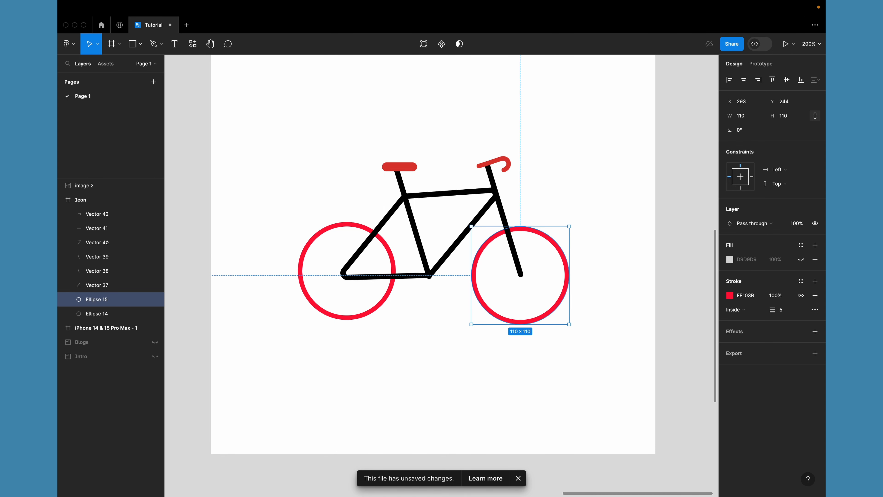
key(Escape)
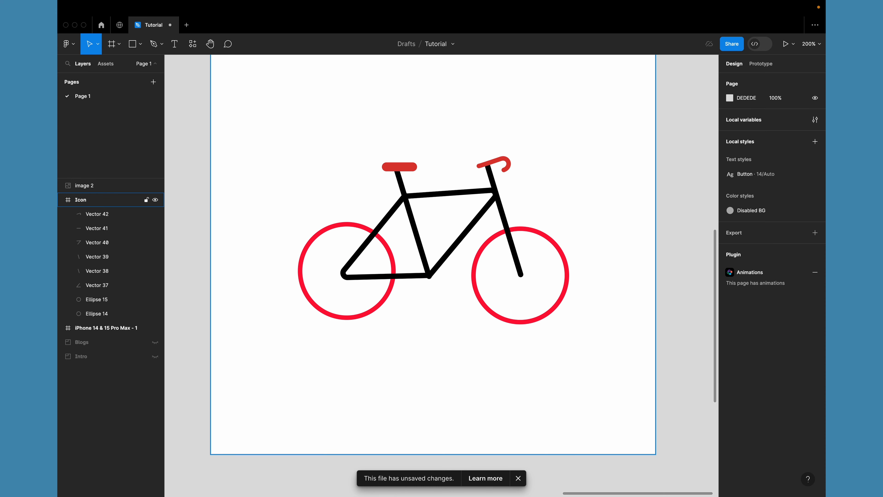
- Move the rear triangle path's end point at the bottom bracket to X 245, Y 300.5
key(super+equal)
key(super+equal)
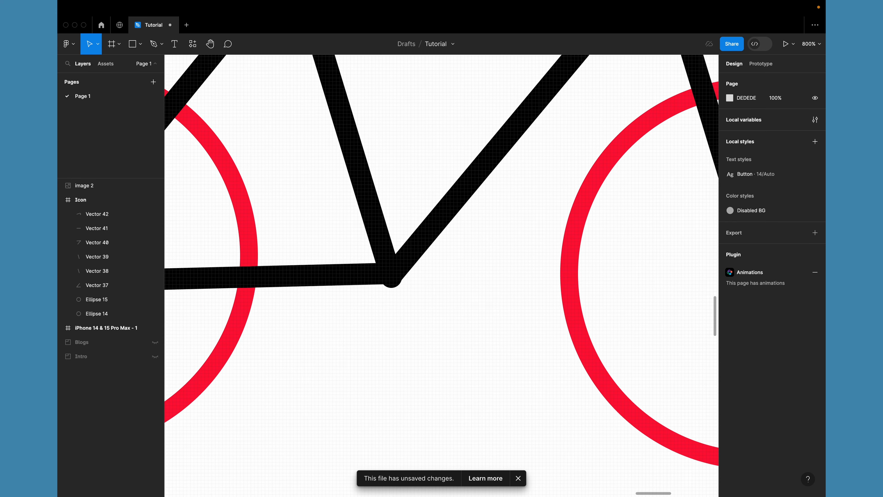
scroll(390, 275, left, 2)
click(400, 266)
double_click(419, 265)
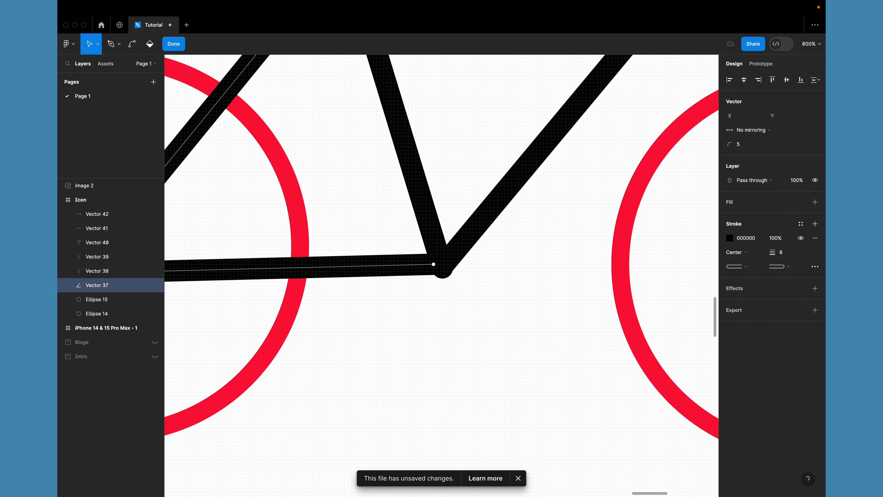
drag(433, 264, 441, 270)
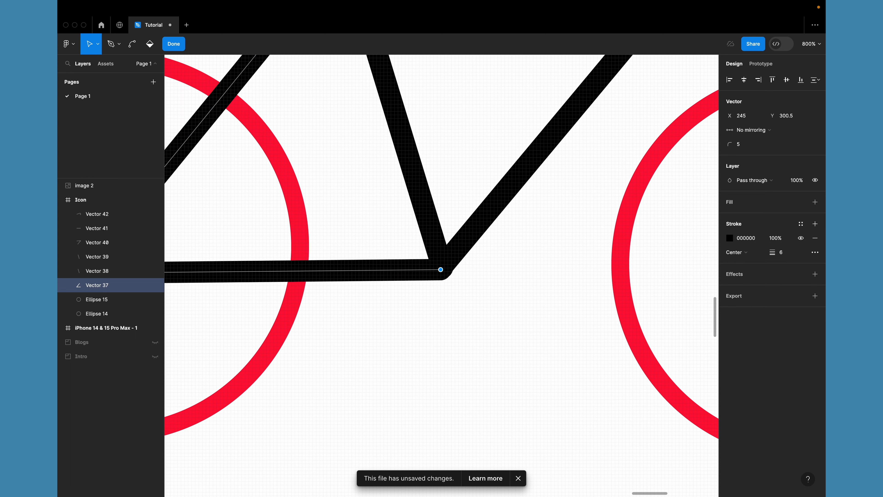
key(Escape)
key(Escape)
- Move the lower end point of the main frame path to X 245.5, Y 300.5 to meet the rear triangle's corner
double_click(464, 241)
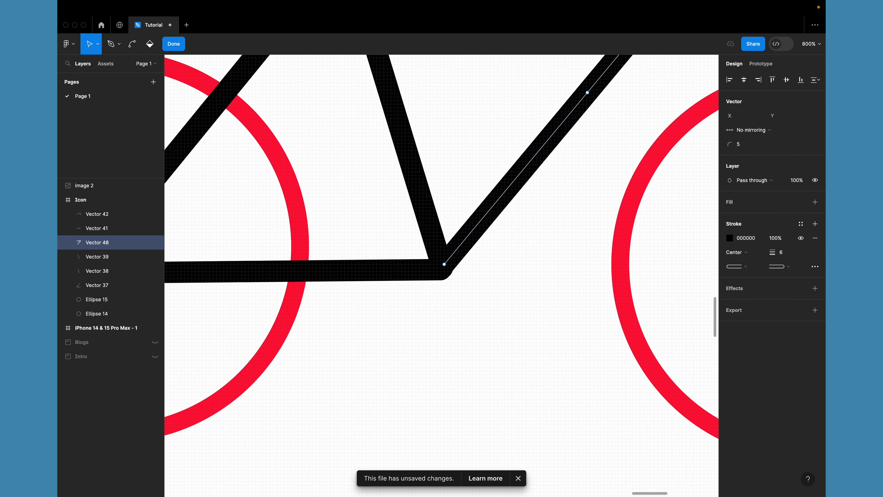
drag(444, 264, 443, 266)
key(Down)
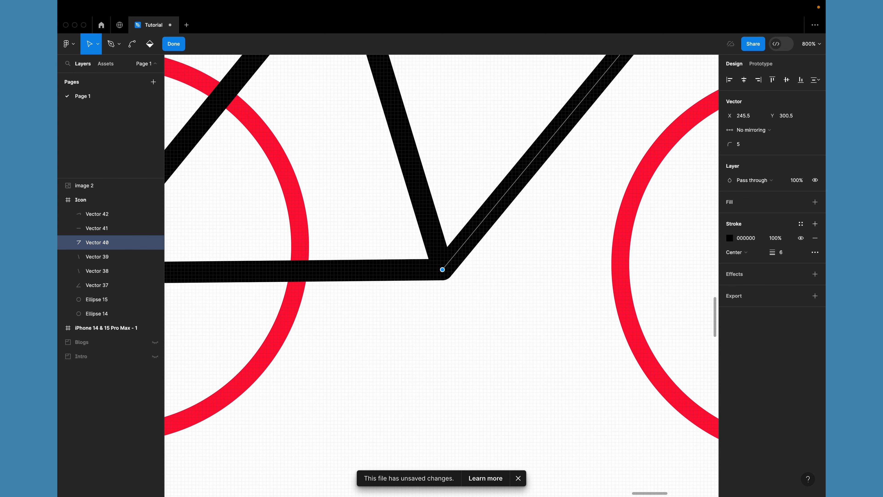
key(Escape)
- Delete the reference bicycle sketch image above the Icon frame
key(super+minus)
key(super+minus)
key(super+minus)
key(super+minus)
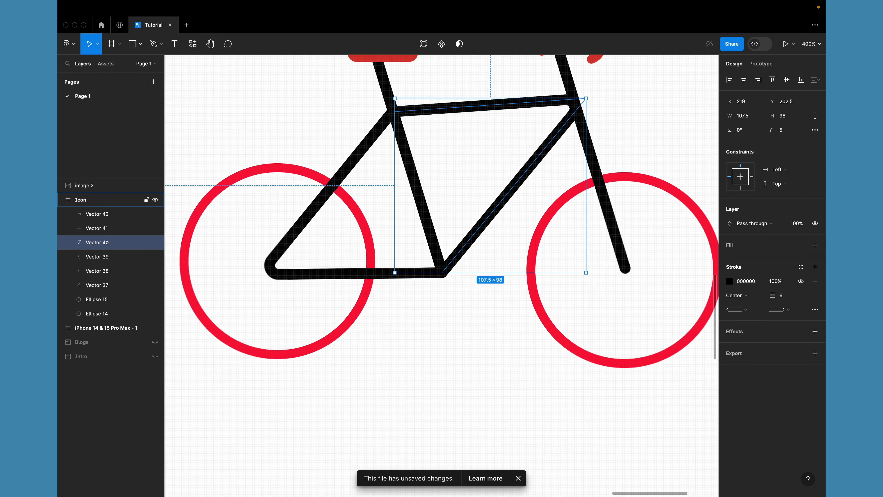
key(Escape)
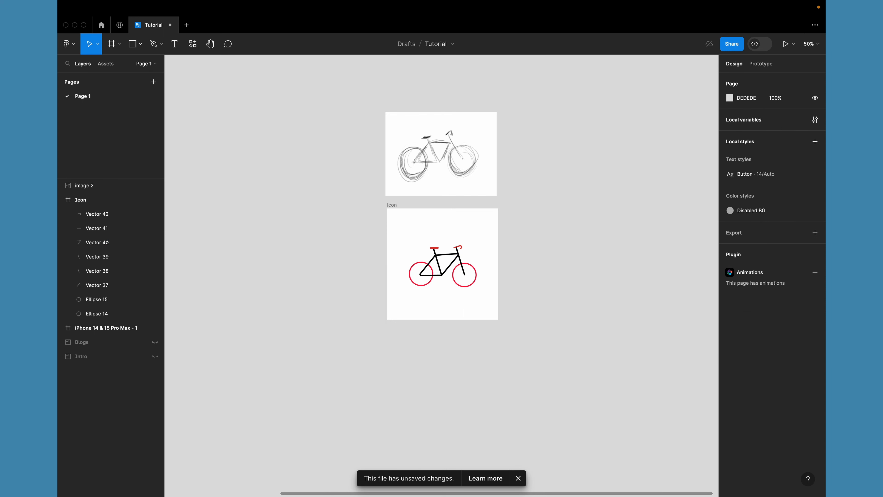
key(super+equal)
scroll(448, 157, up, 3)
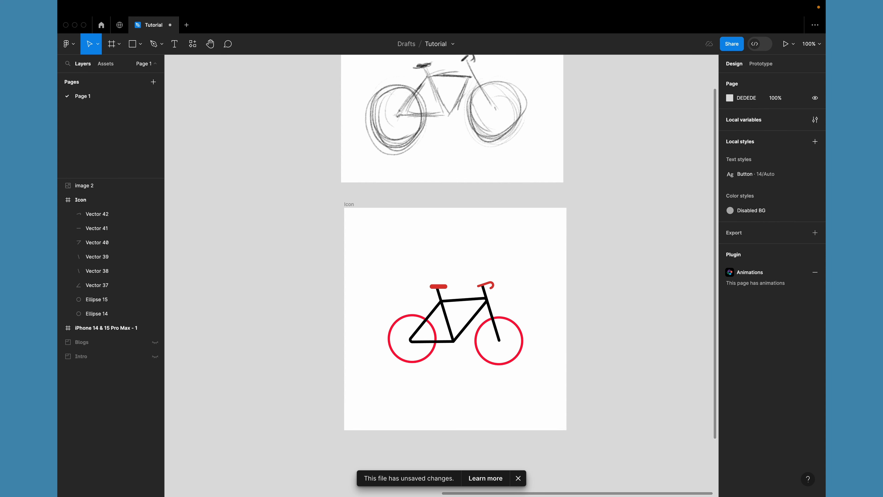
click(453, 139)
drag(454, 139, 457, 138)
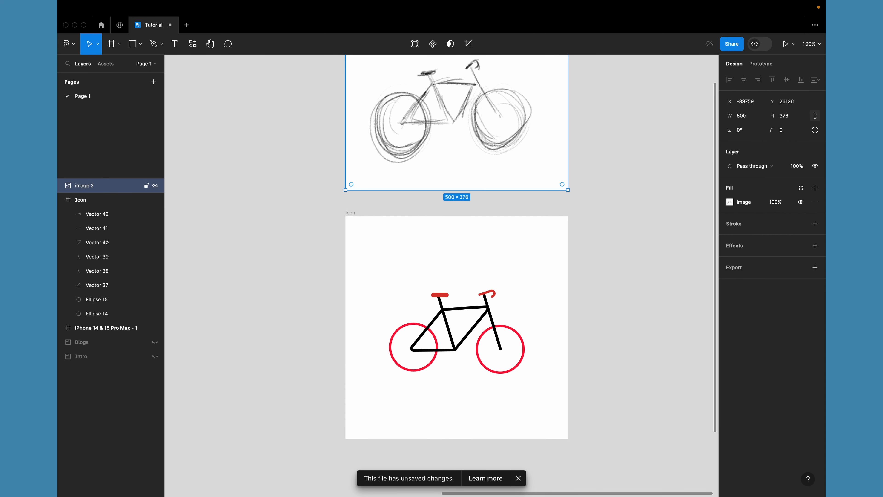
key(Delete)
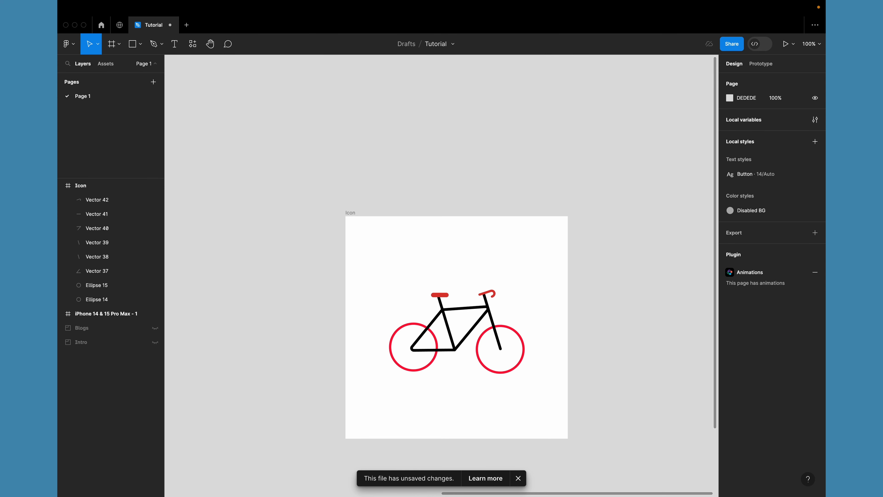
- Duplicate the rear wheel circle and scale the copy about its centre to 88 by 88
key(super+plus)
scroll(505, 331, down, 3)
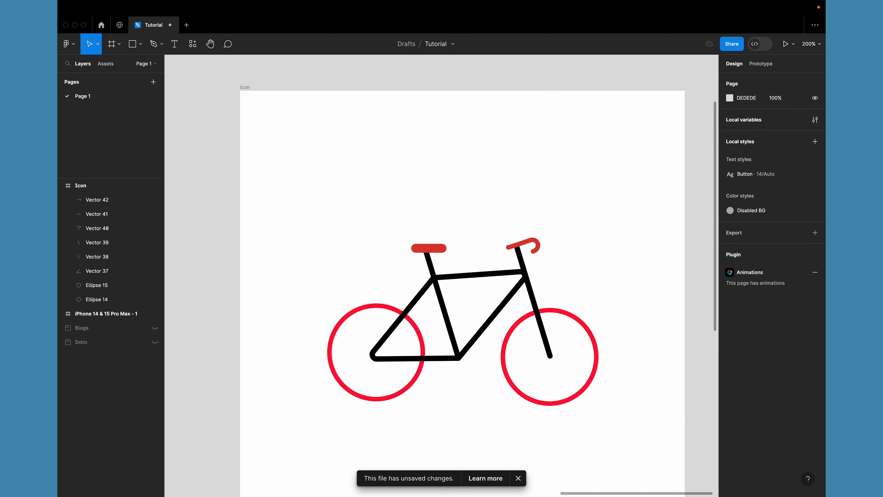
scroll(460, 279, down, 2)
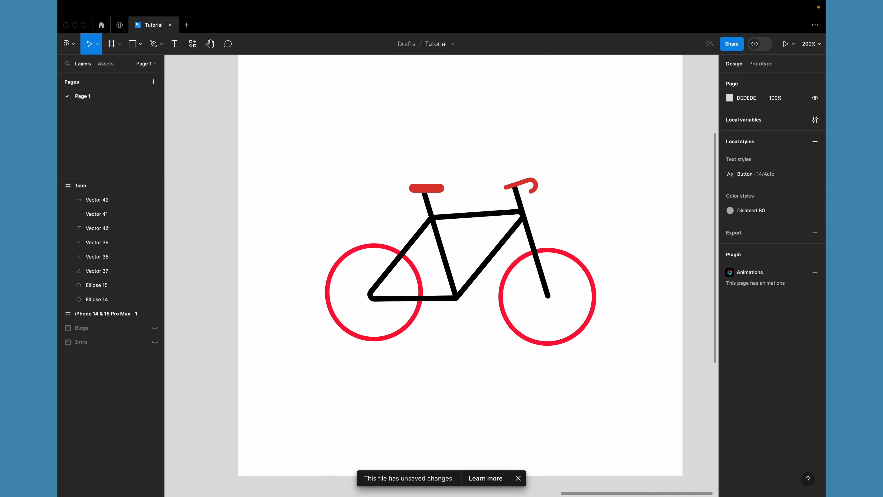
click(100, 299)
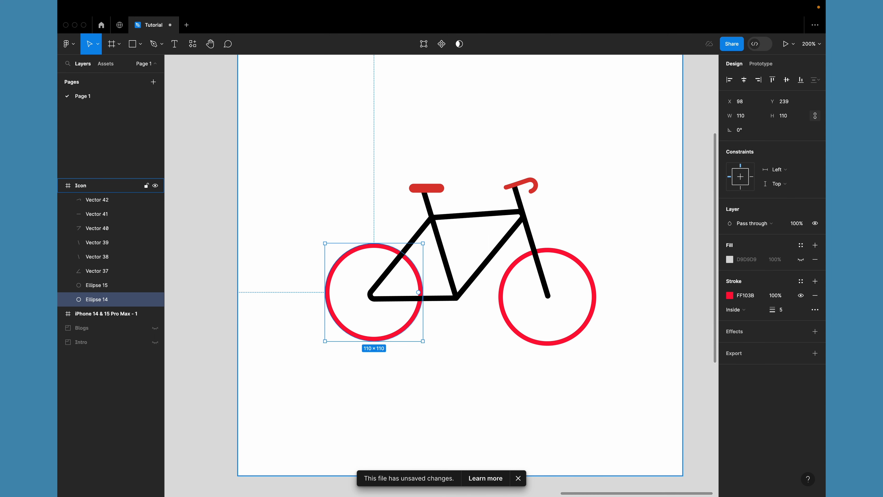
key(super+d)
drag(423, 341, 413, 331)
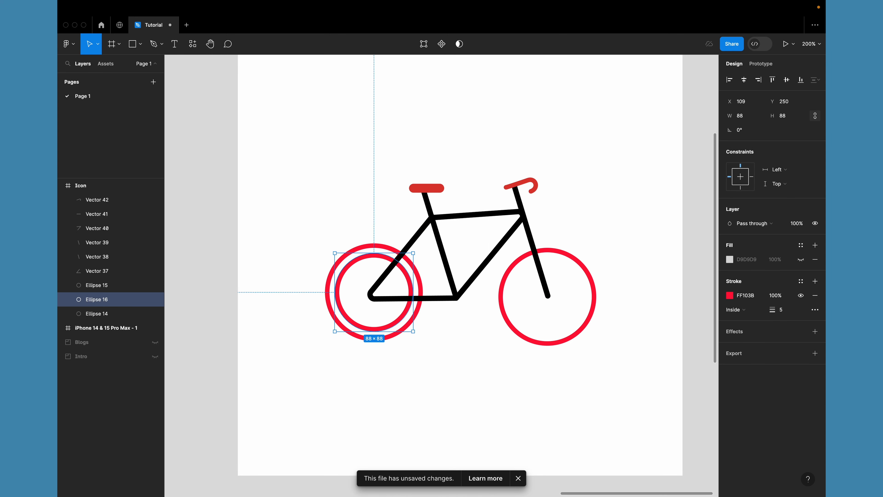
- Turn the 88 by 88 circle inside the rear wheel into an arc facing the rear, with about -23.03% sweep and 71.71% ratio
drag(411, 288, 411, 298)
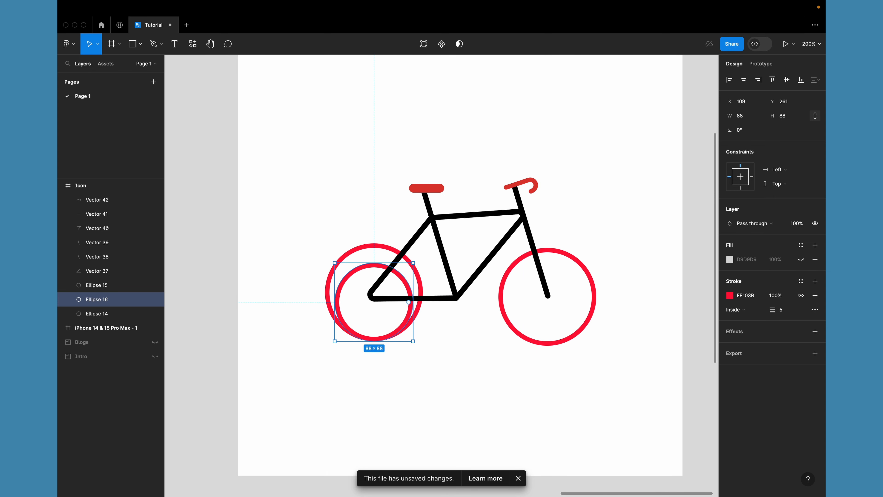
key(super+z)
scroll(402, 293, up, 10)
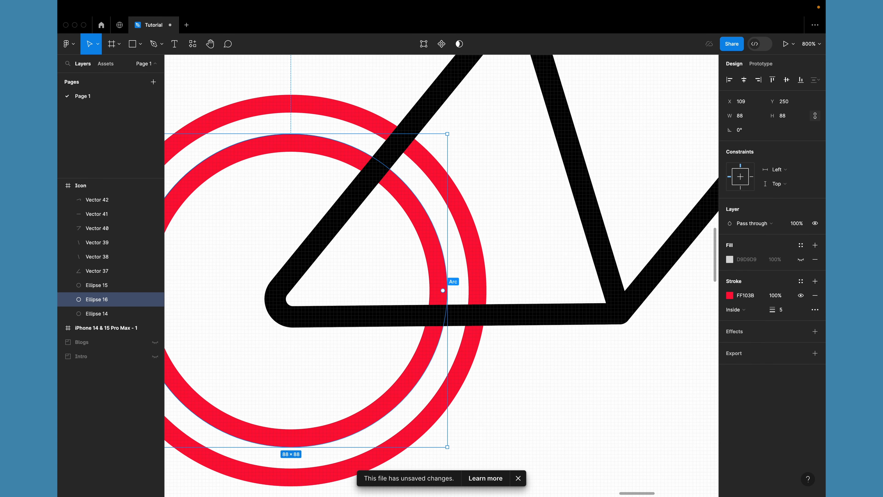
drag(443, 291, 277, 404)
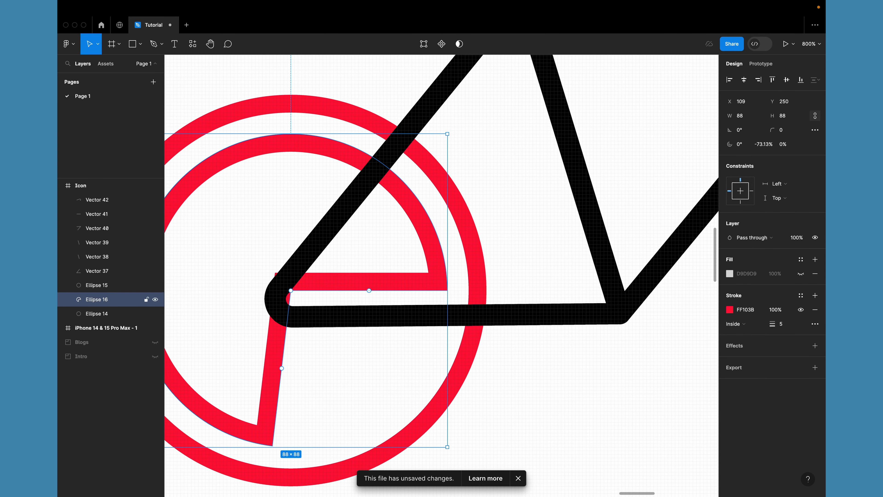
drag(291, 290, 216, 206)
drag(425, 290, 189, 203)
drag(390, 199, 237, 413)
scroll(237, 414, left, 4)
scroll(237, 413, down, 2)
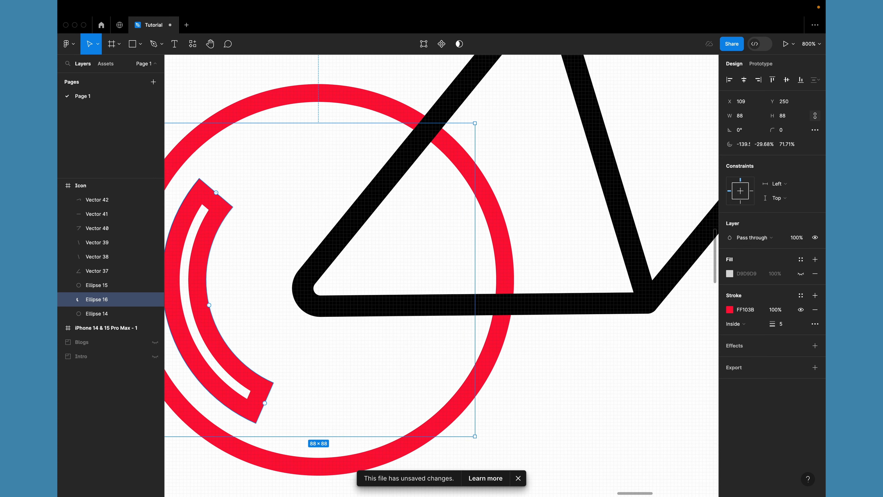
drag(376, 360, 330, 328)
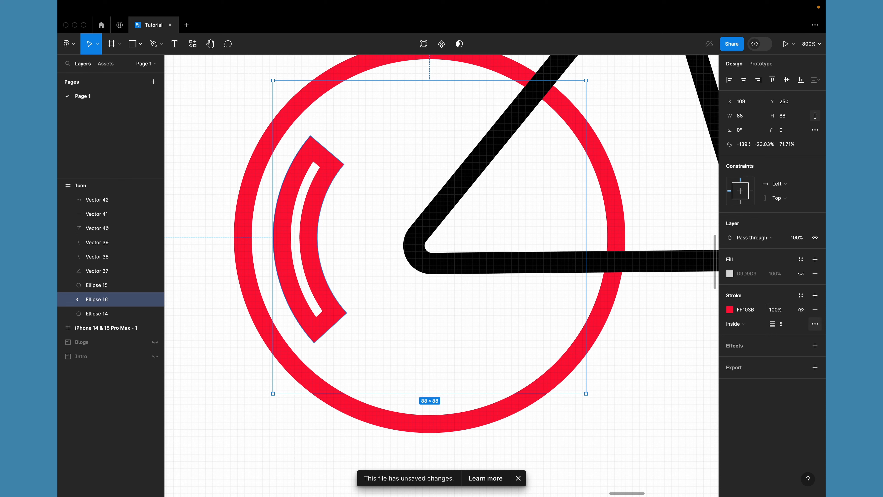
- Remove the rear wheel arc's stroke, show its fill instead and round its ends with corner radius 30
click(816, 310)
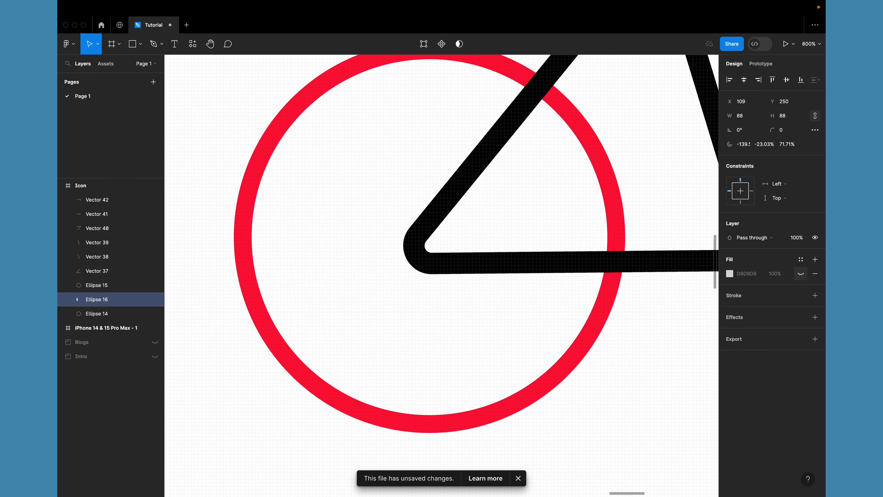
click(801, 274)
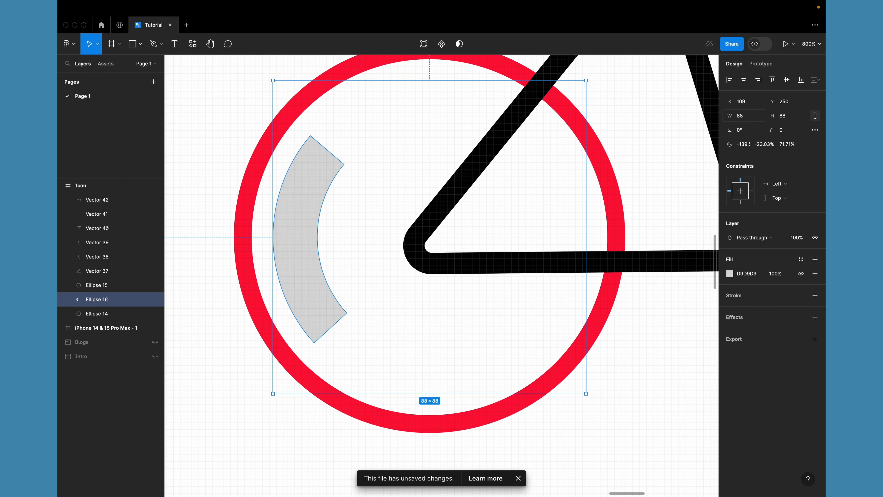
click(787, 129)
text(10)
key(Return)
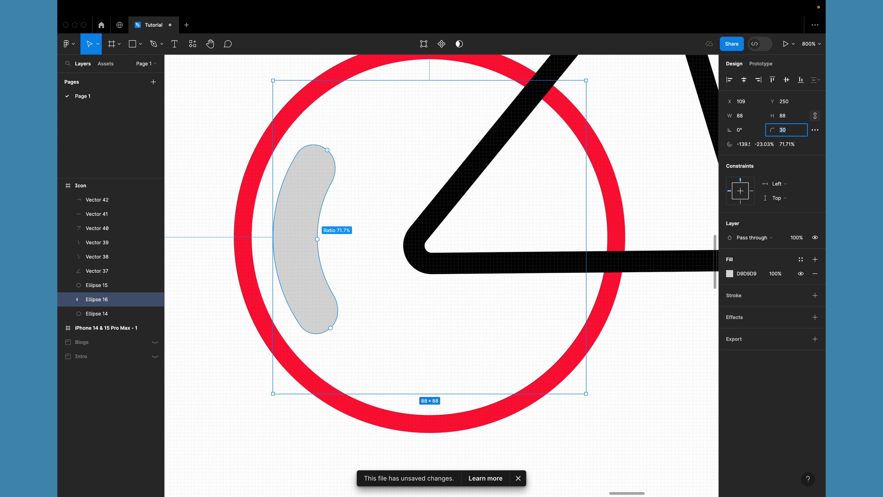
- Thin the rear wheel arc to a ratio of about 88.46% and recolour its fill to the document red DC3832
drag(317, 239, 291, 239)
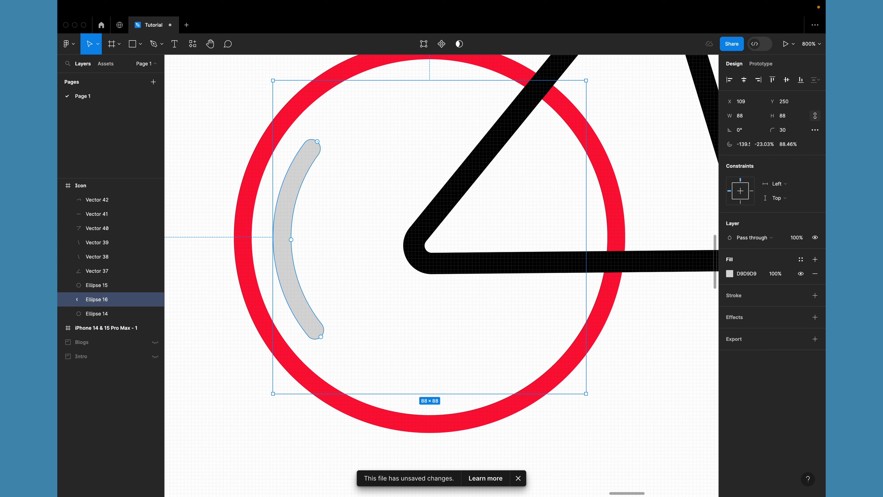
click(730, 274)
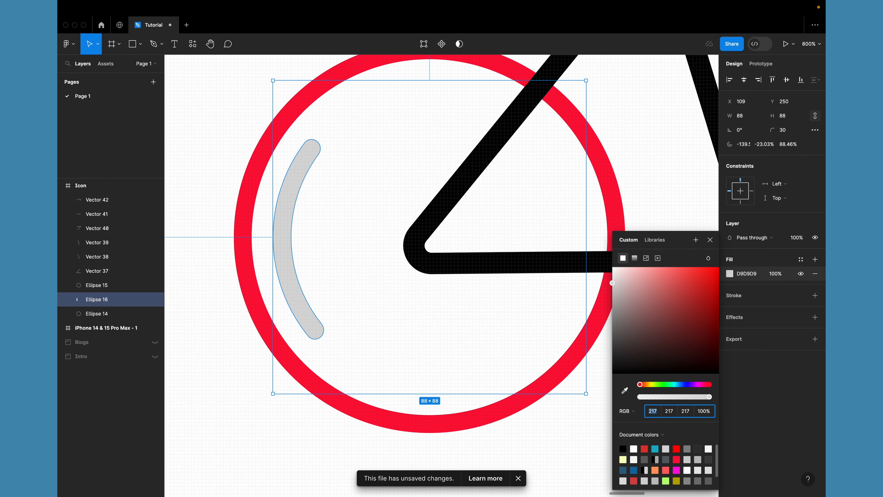
click(644, 449)
click(206, 296)
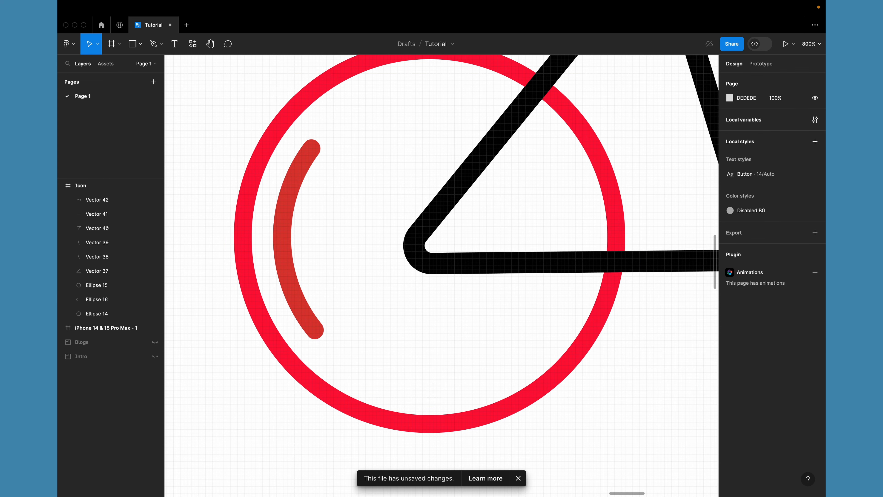
- Duplicate the red arc horizontally into the front wheel, placing the copy at X 304, Y 250
key(super+minus)
key(super+minus)
key(super+minus)
scroll(442, 276, right, 2)
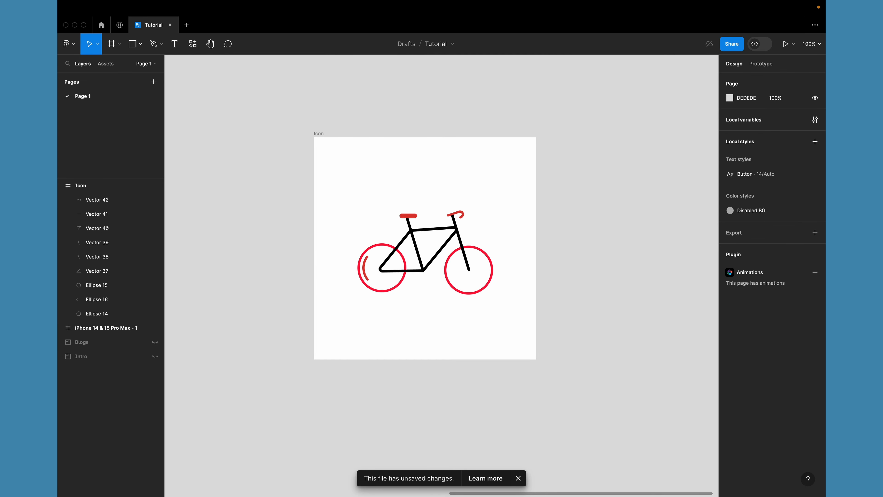
click(104, 300)
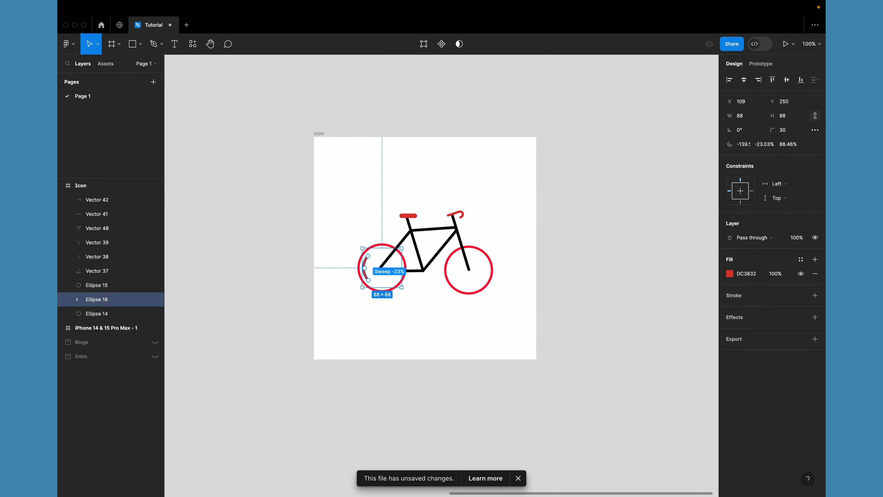
drag(365, 262, 452, 262)
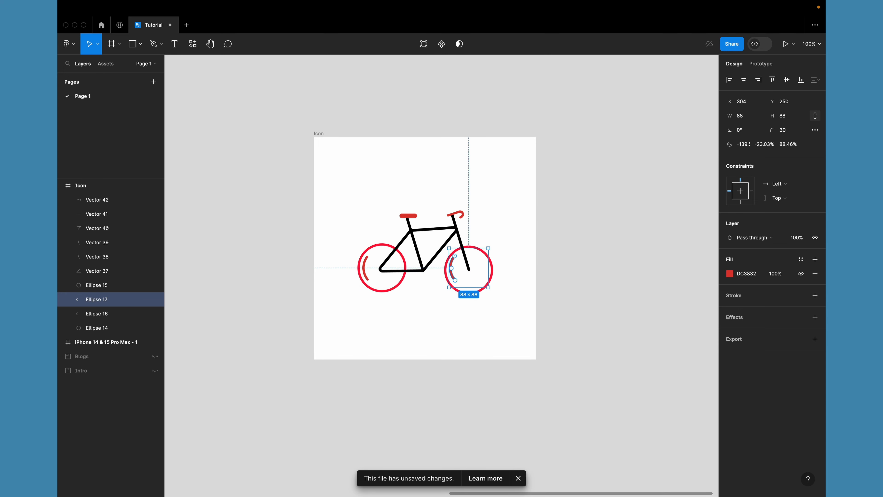
- Centre the copied arc vertically within the front wheel ring, at Y 255
key(super+equal)
key(super+equal)
scroll(442, 237, right, 1)
scroll(442, 236, down, 1)
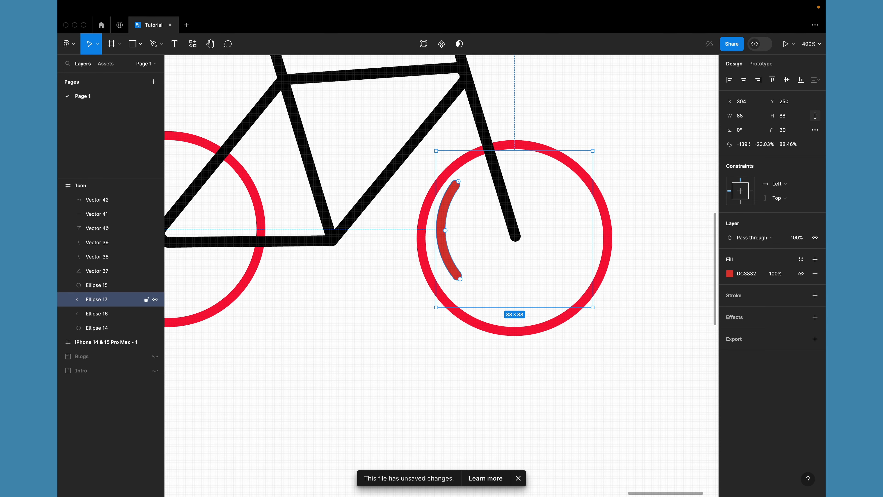
drag(440, 229, 437, 239)
shift+click(97, 285)
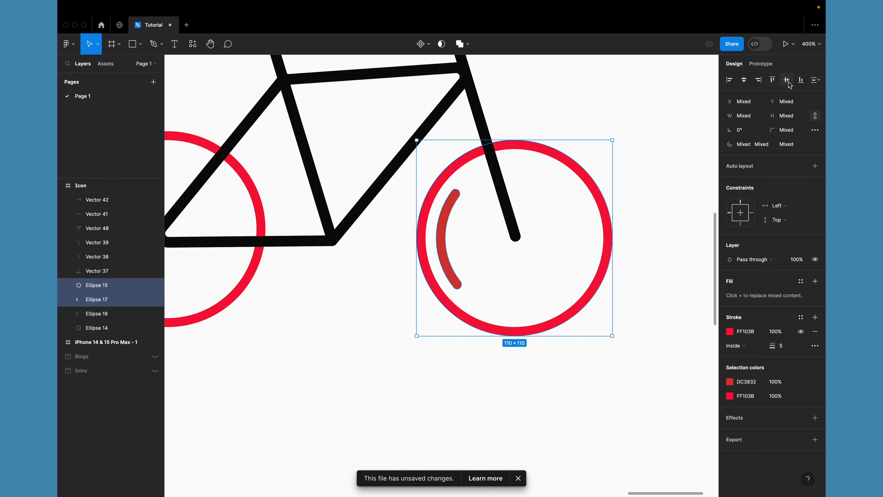
click(370, 331)
- Rotate the front wheel's arc around the rim so it sits along the wheel's lower-left part
click(446, 240)
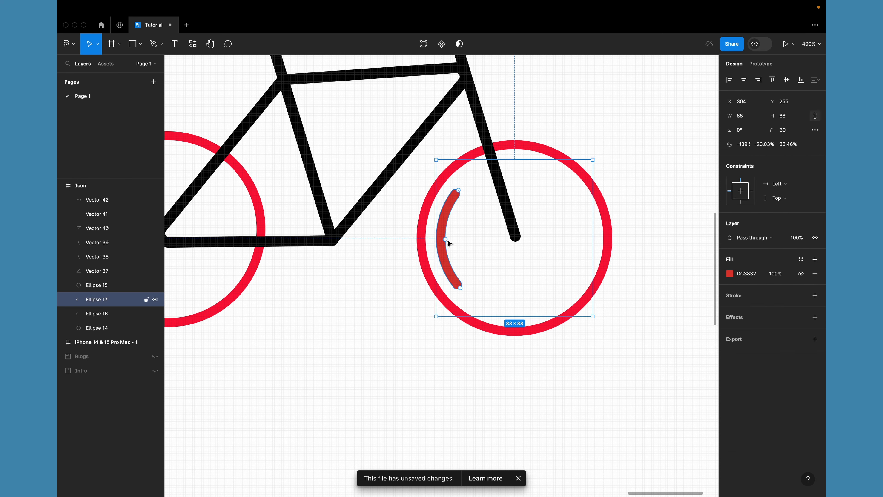
double_click(445, 244)
key(Escape)
drag(459, 191, 450, 275)
click(385, 309)
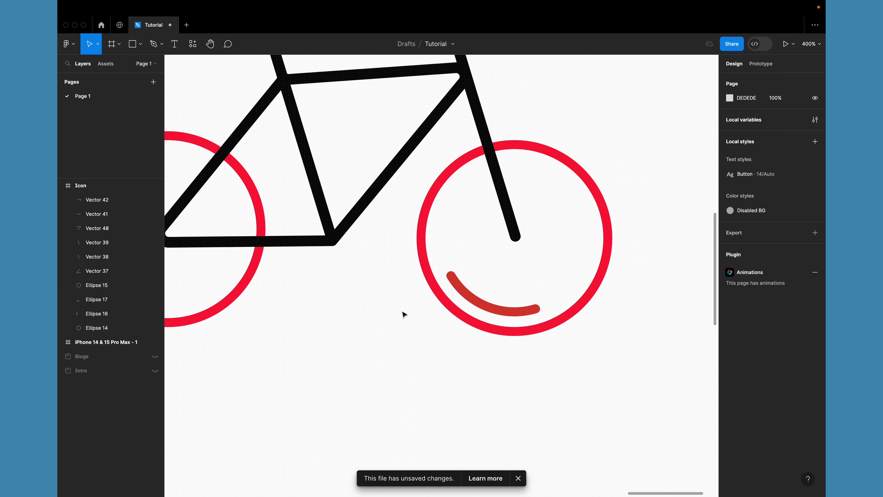
key(super+minus)
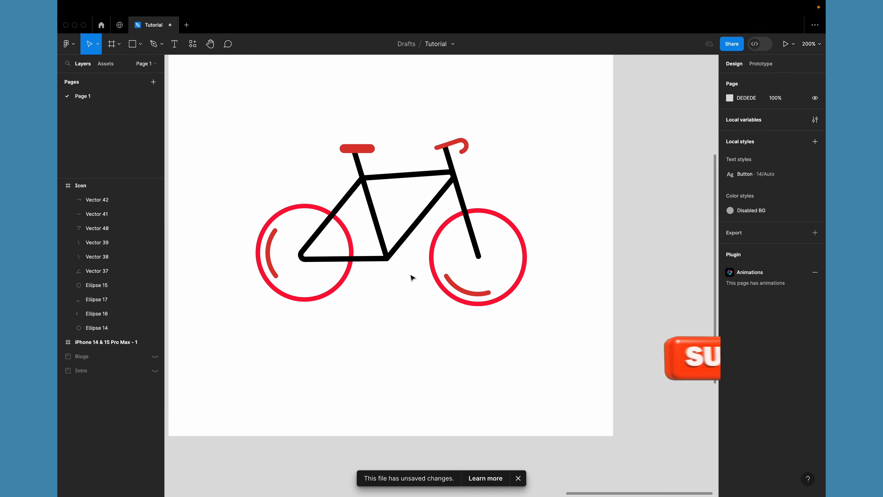
drag(396, 306, 431, 317)
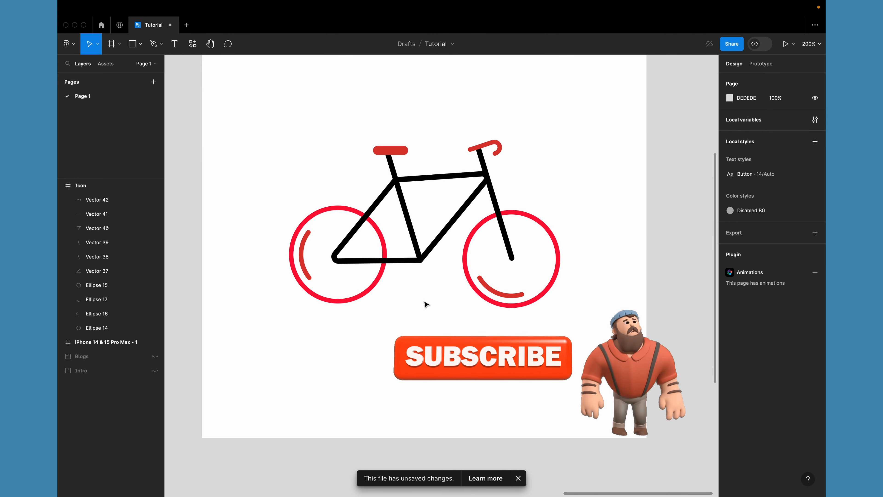
drag(440, 319, 415, 315)
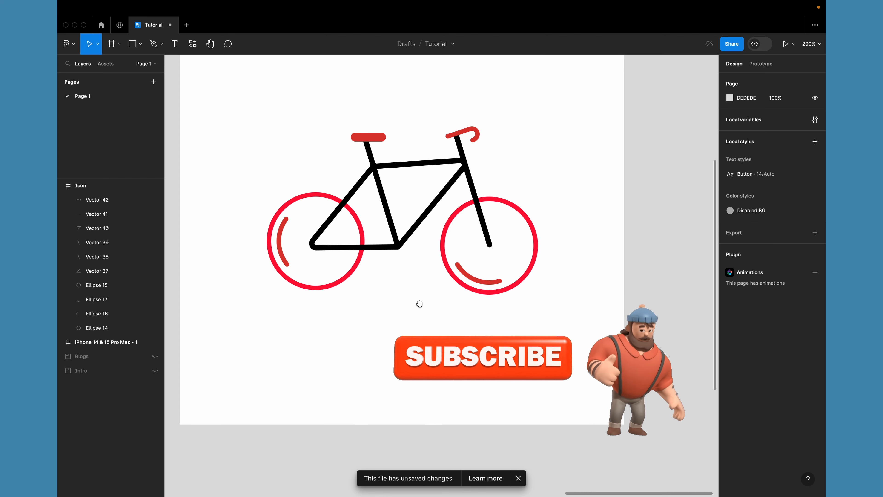
key(super+minus)
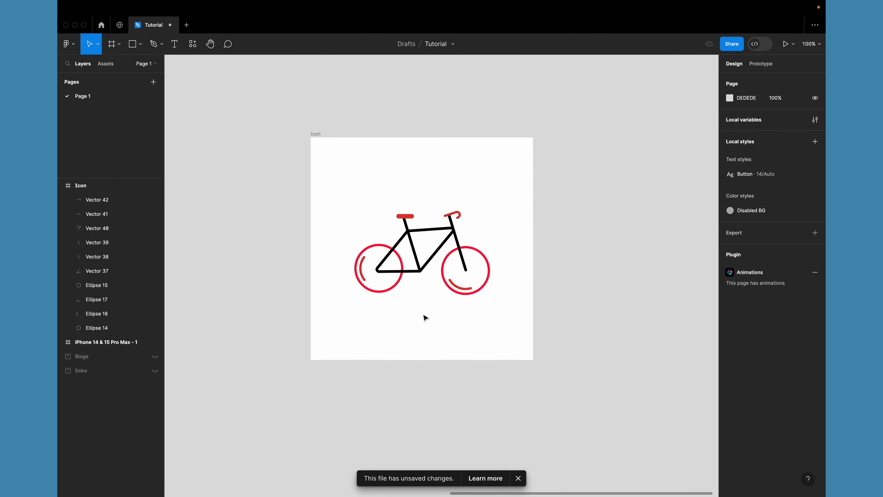
- Duplicate the whole Icon frame and place the copy beside the original at X -90453, Y 26485
scroll(318, 344, down, 2)
click(320, 96)
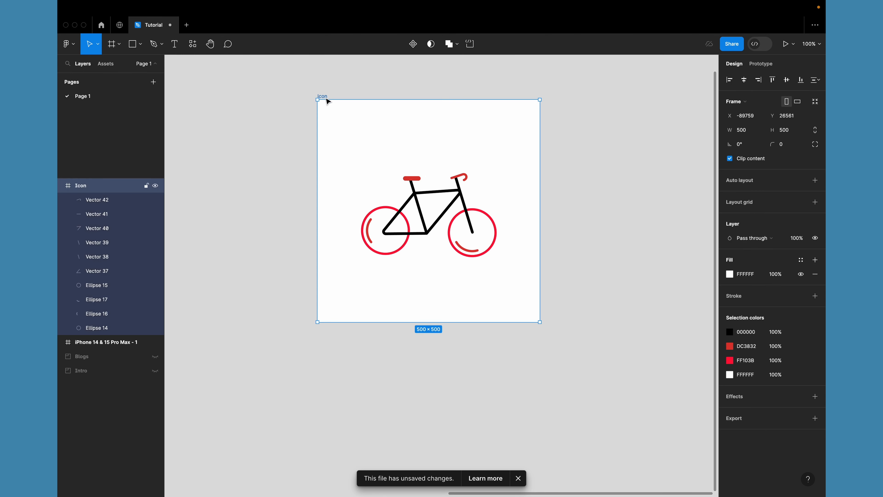
key(super+minus)
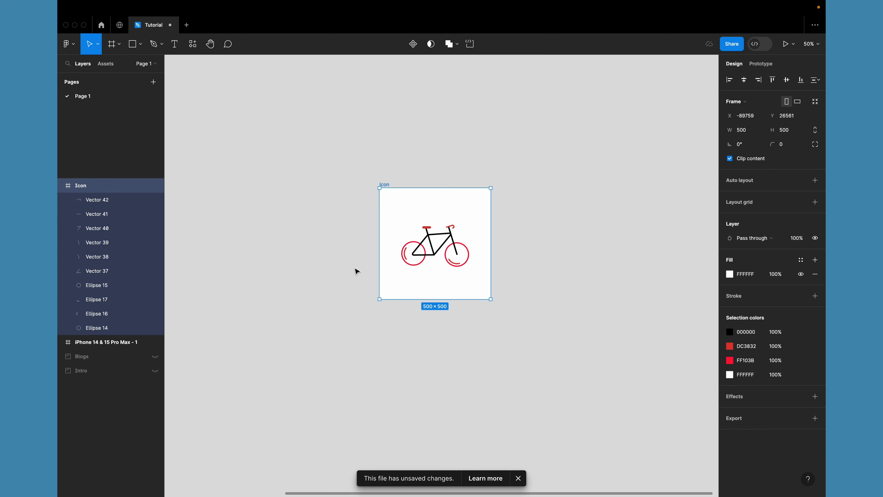
scroll(310, 257, down, 2)
drag(348, 152, 211, 172)
click(349, 155)
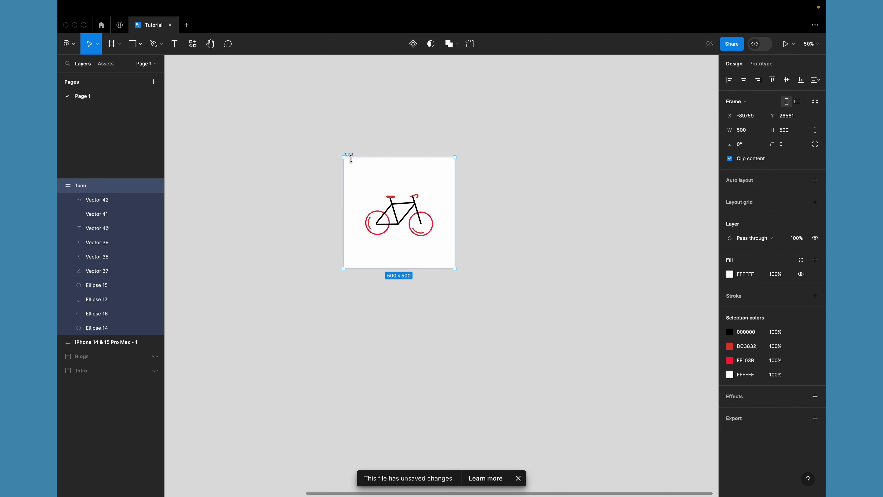
drag(351, 157, 198, 139)
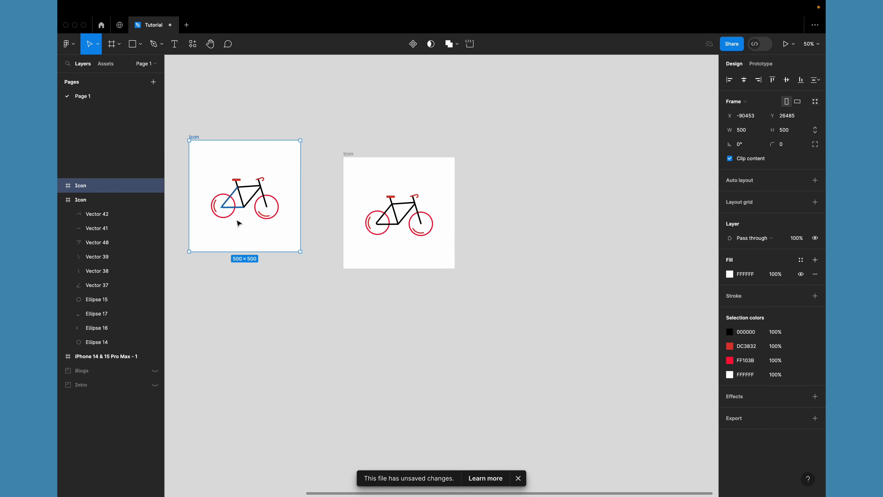
- Group the rear wheel's ring and inner arc in the original Icon frame
click(350, 154)
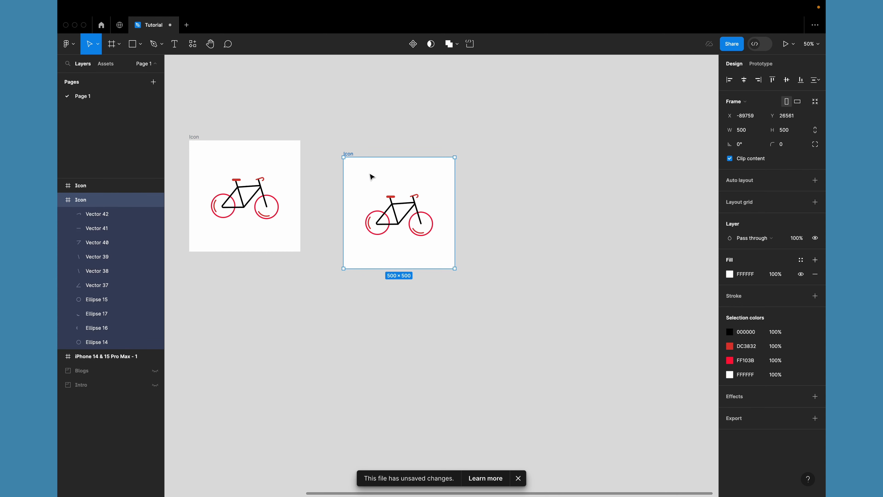
key(shift+0)
scroll(339, 154, up, 5)
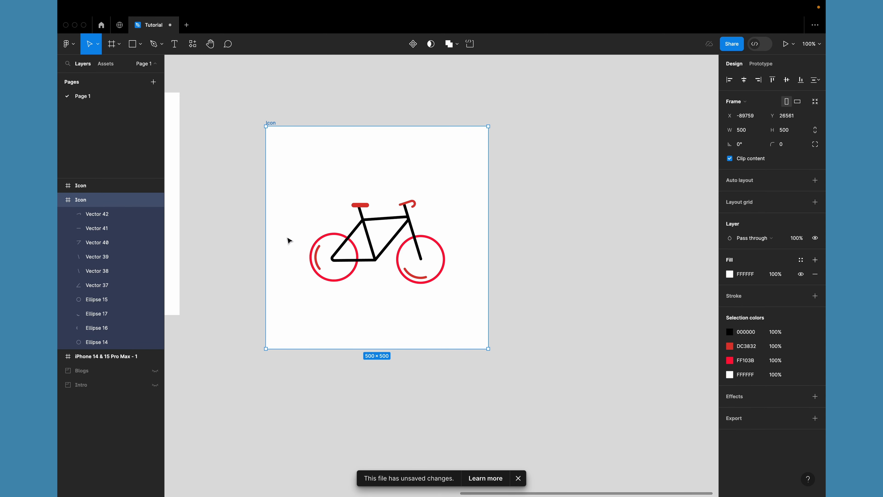
click(289, 240)
drag(273, 225, 328, 271)
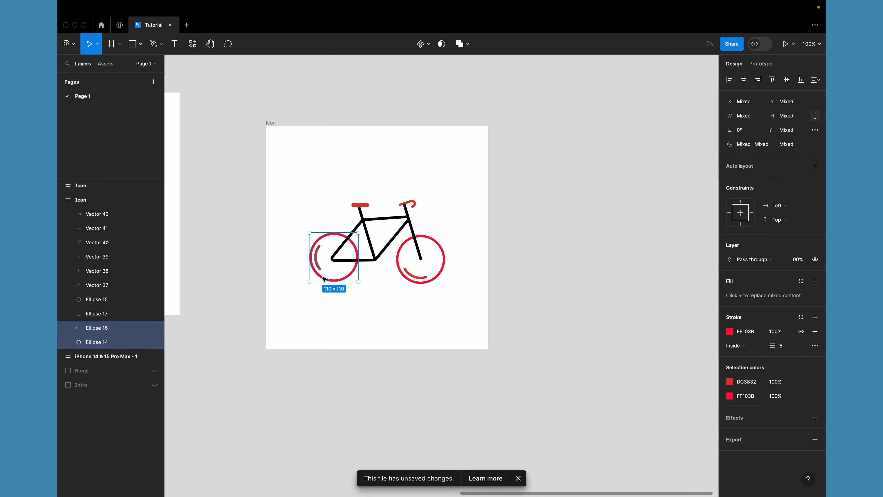
key(super+g)
- Group the front wheel's ring and inner arc in the original Icon frame
drag(462, 258, 421, 308)
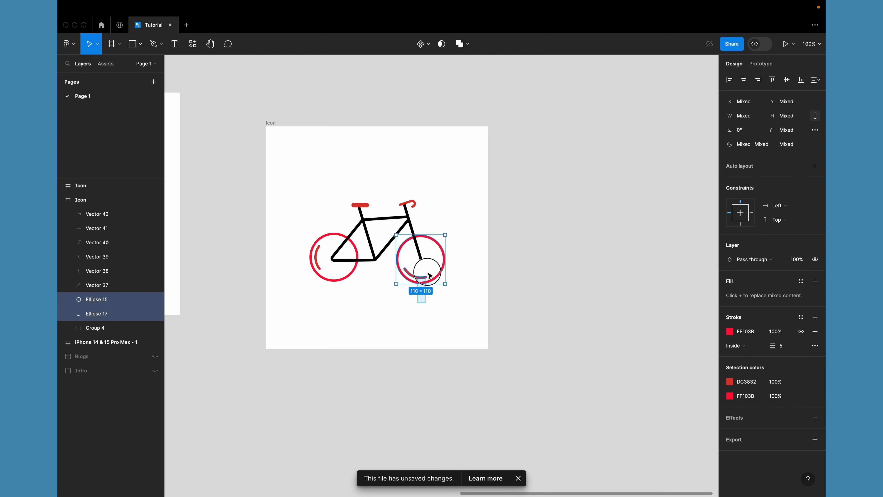
key(super+g)
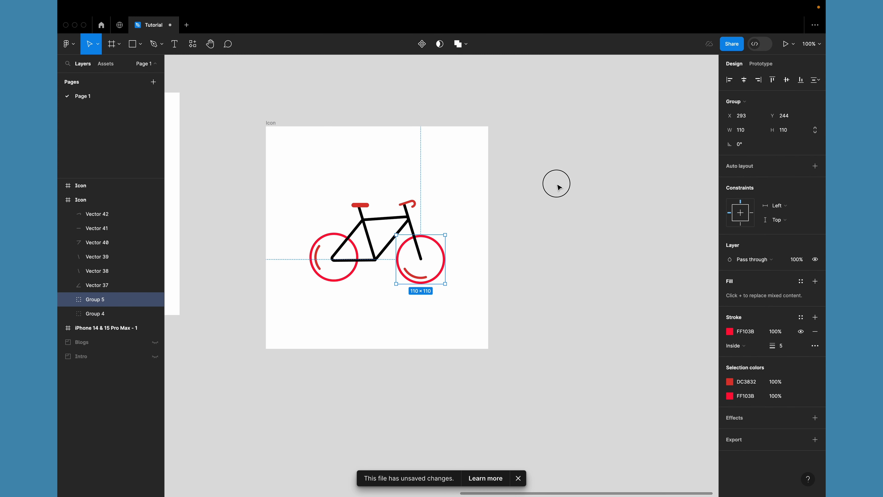
click(556, 183)
- Rename the rear wheel group as w1
click(327, 274)
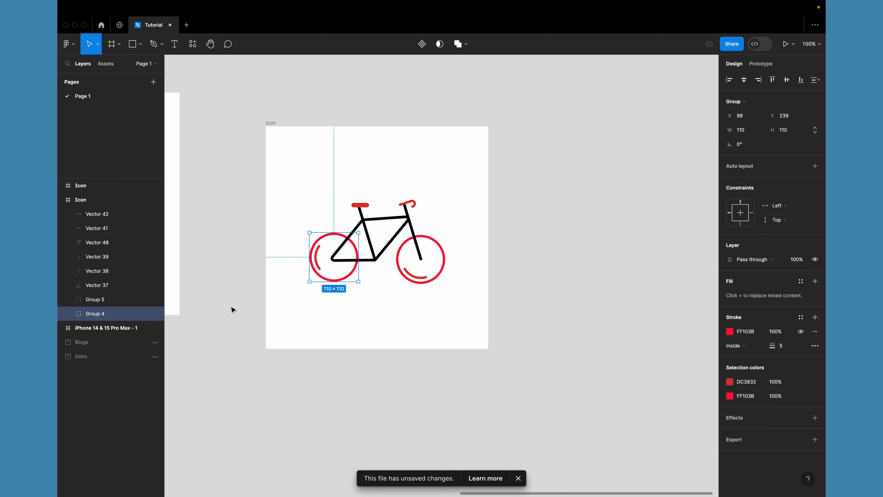
double_click(100, 313)
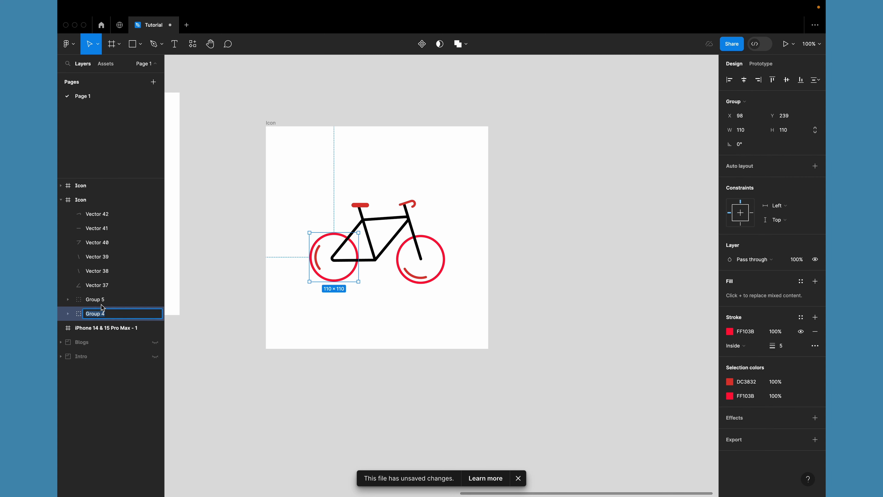
text(w1)
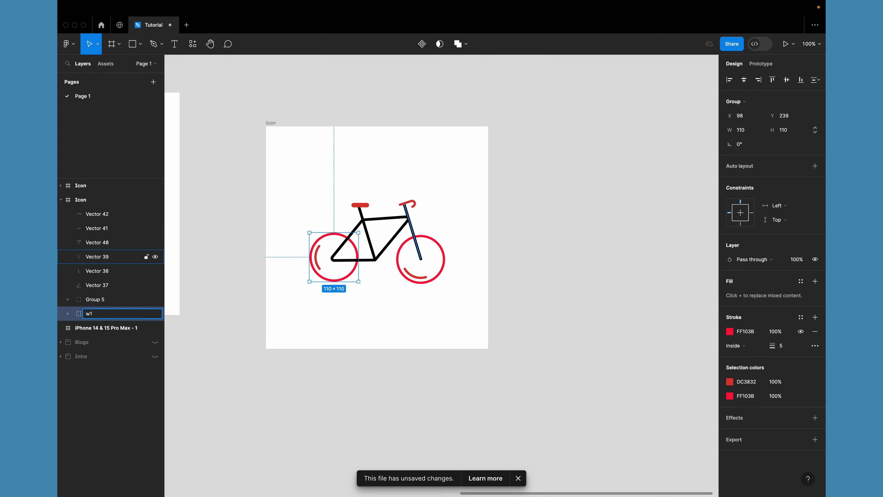
key(Return)
- Rename the front wheel group as w2
drag(408, 309, 425, 277)
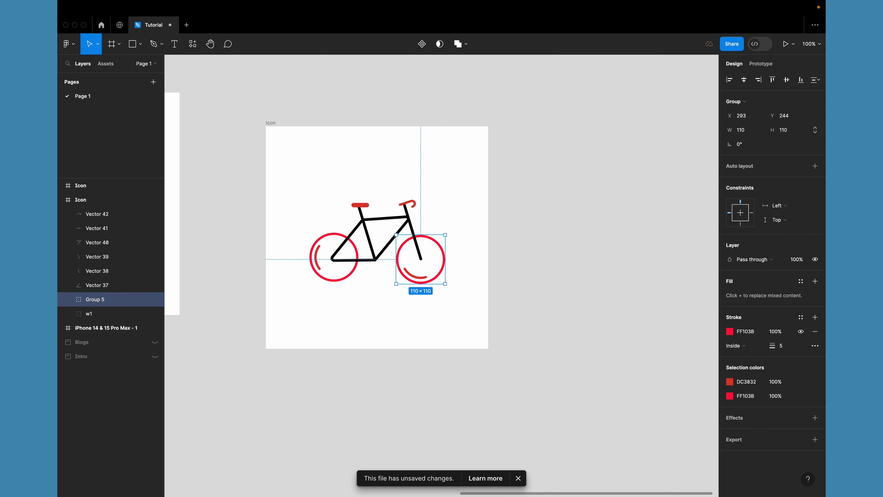
double_click(95, 299)
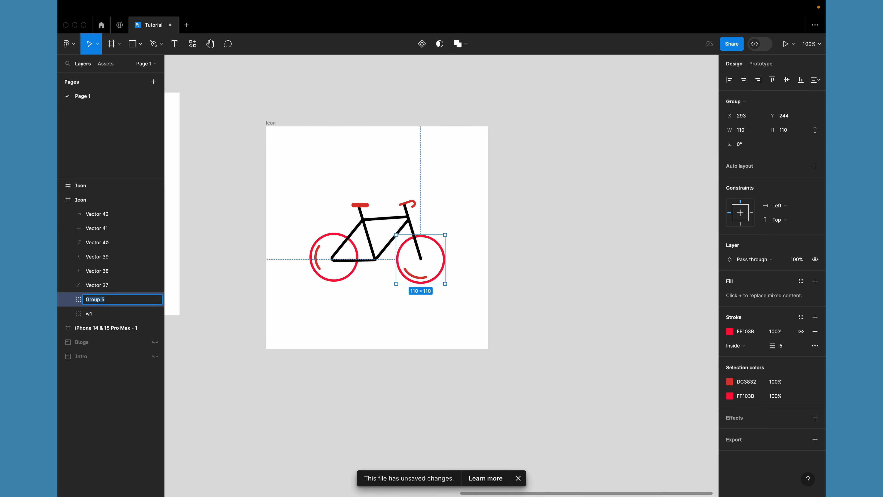
key(Return)
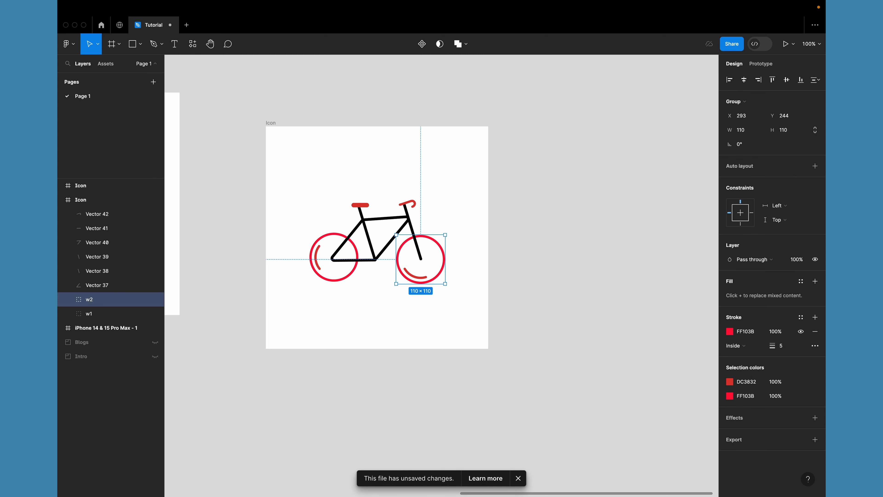
key(Escape)
- Move the Icon frame with the named wheels to X -89774, Y 26566 and place copies beside it at X -89142 and X -88474
drag(271, 123, 264, 125)
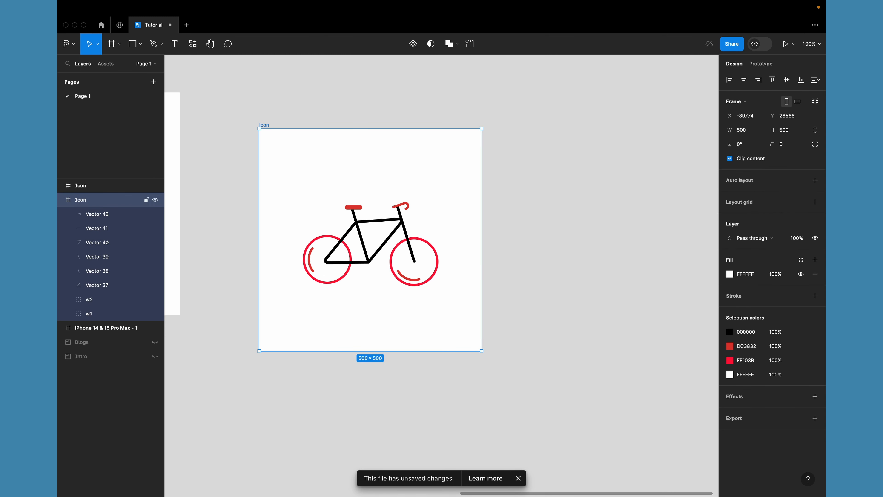
key(minus)
key(super+d)
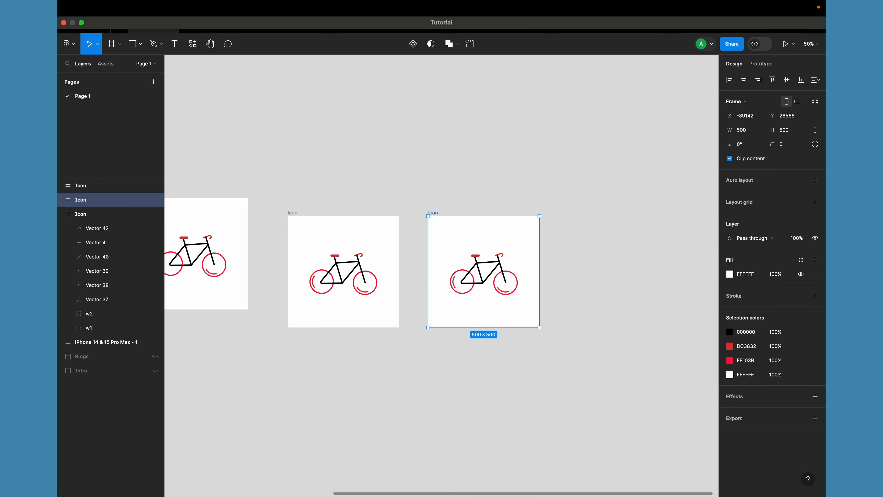
key(super+d)
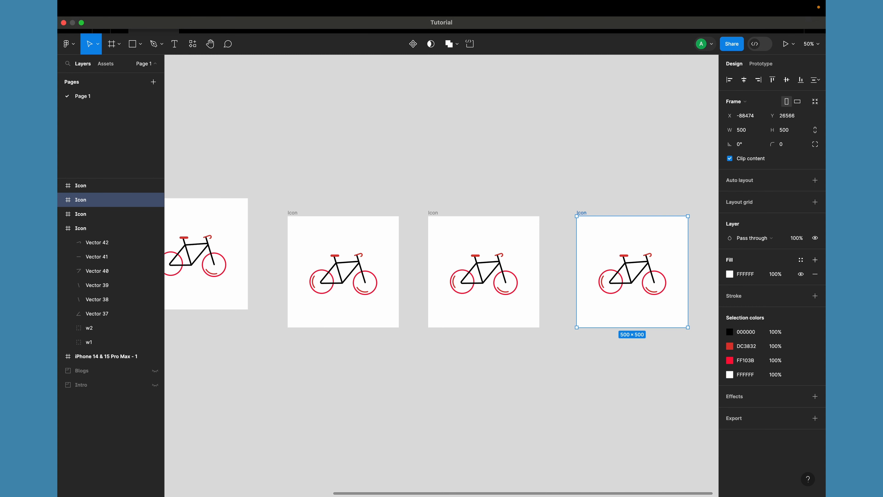
- Set the rotation of the rear wheel group w1 in the first copied Icon frame to 180°
key(super+plus)
key(super+plus)
scroll(442, 276, left, 4)
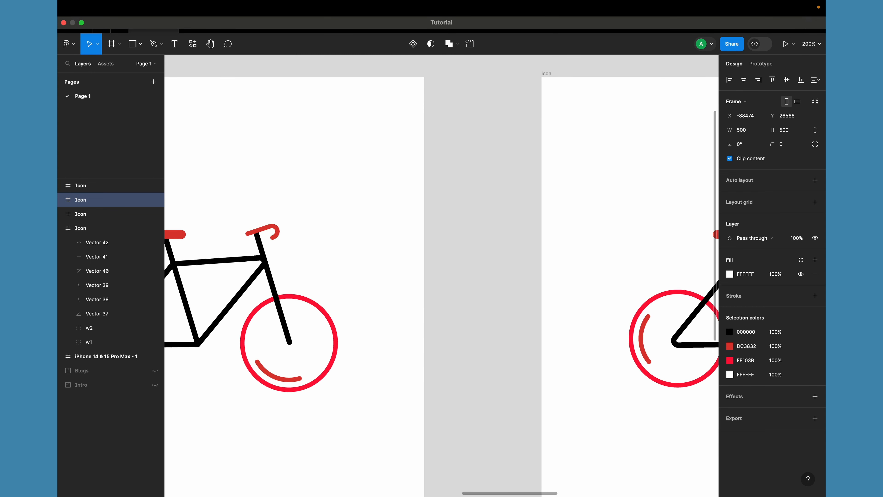
scroll(442, 276, left, 2)
scroll(442, 276, right, 5)
click(521, 319)
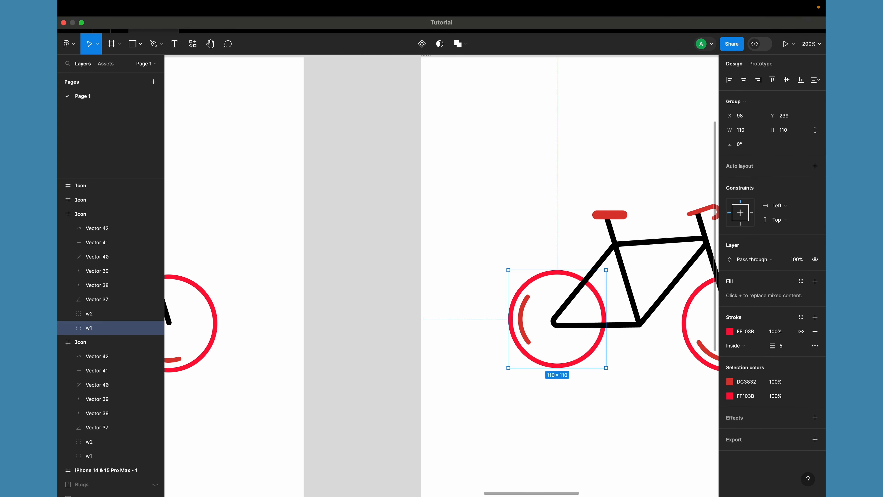
click(744, 144)
key(Return)
scroll(442, 275, right, 3)
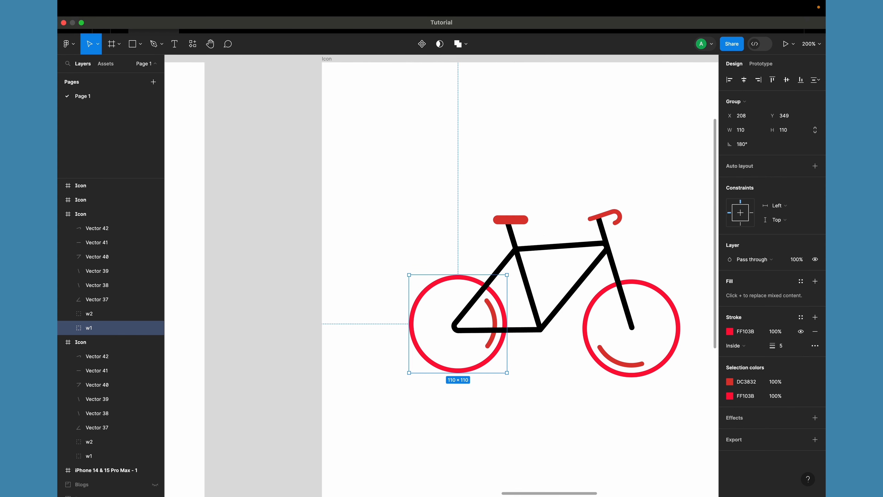
- Set the rotation of the front wheel group w2 in the same Icon frame to 180°
key(Escape)
click(599, 330)
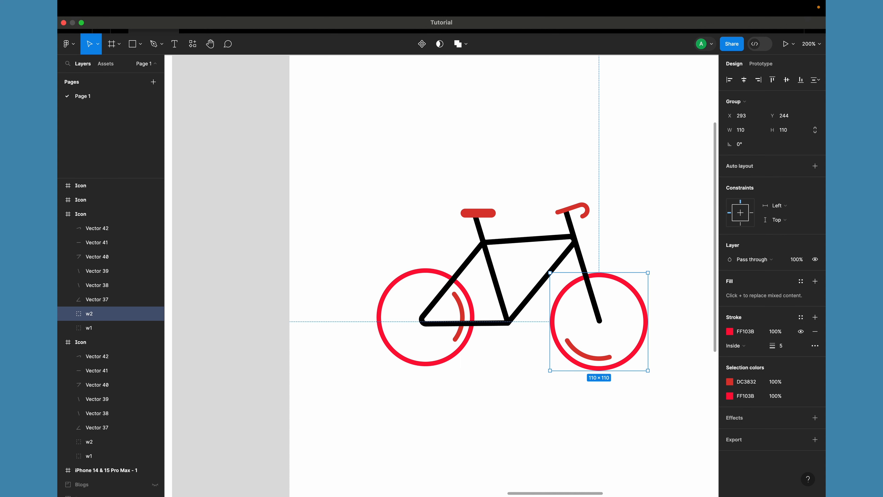
click(746, 130)
click(746, 144)
text(180)
key(Return)
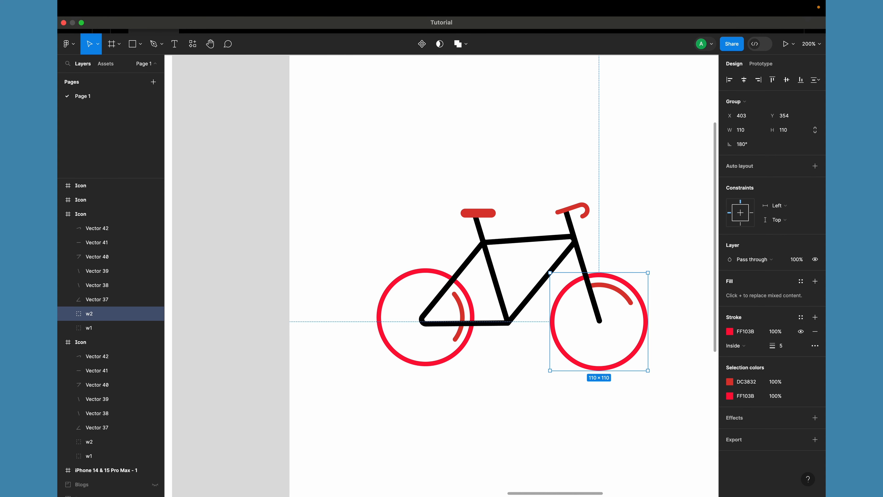
- Delete the last Icon frame and replace it with a copy of the frame with the rotated wheels at X -88510, Y 26566
key(super+minus)
key(super+minus)
key(super+minus)
click(502, 245)
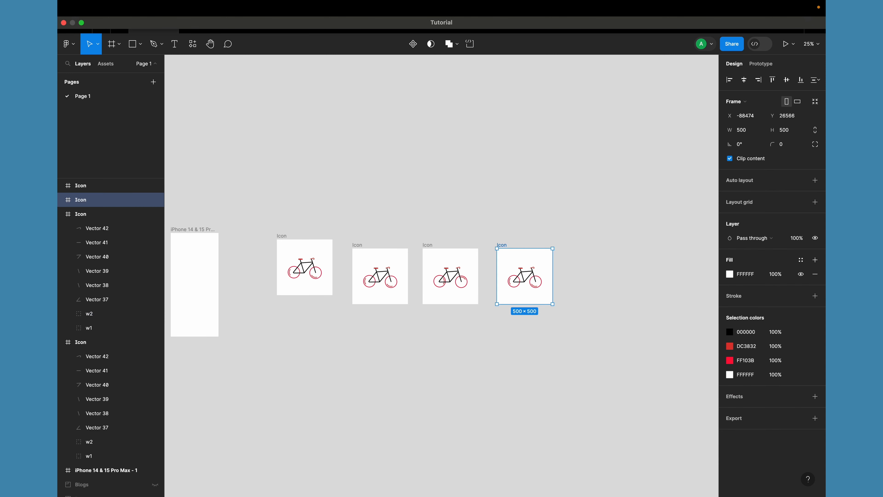
key(BackSpace)
key(super+z)
key(BackSpace)
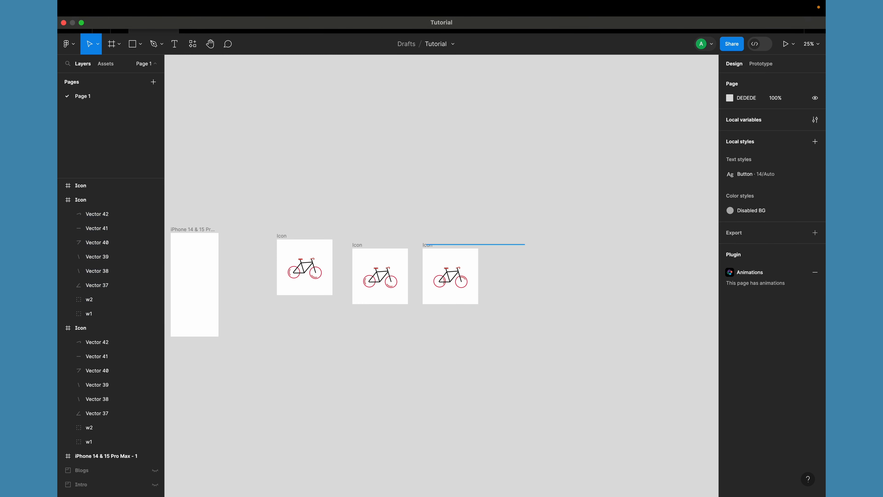
click(427, 245)
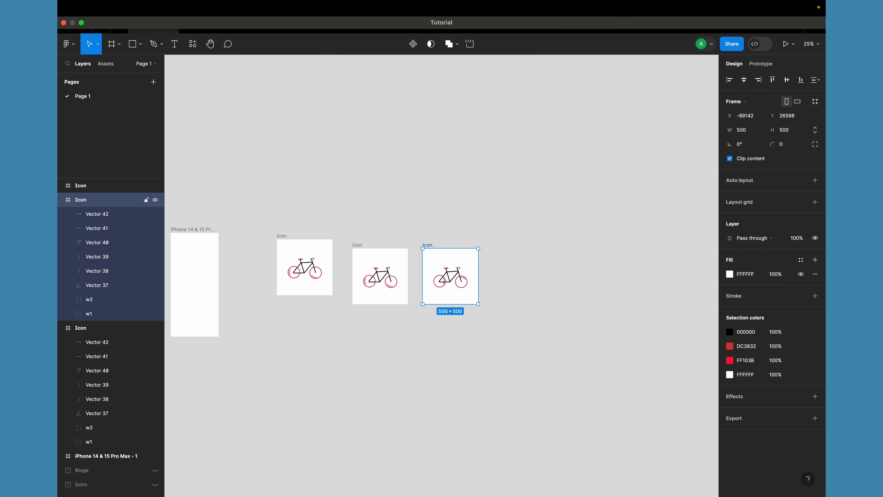
alt+drag(428, 245, 497, 245)
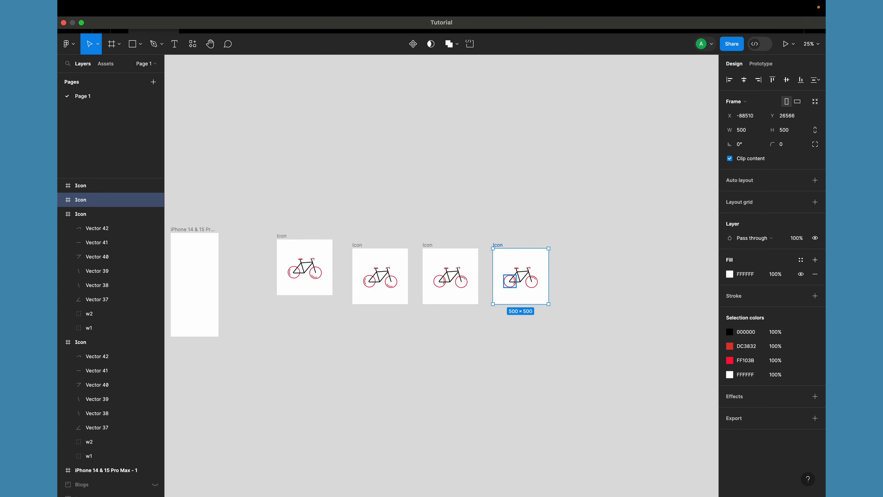
- In the last Icon frame, set the rotation of wheel group w1 to -9° and of wheel group w2 to -10°
click(510, 281)
click(743, 144)
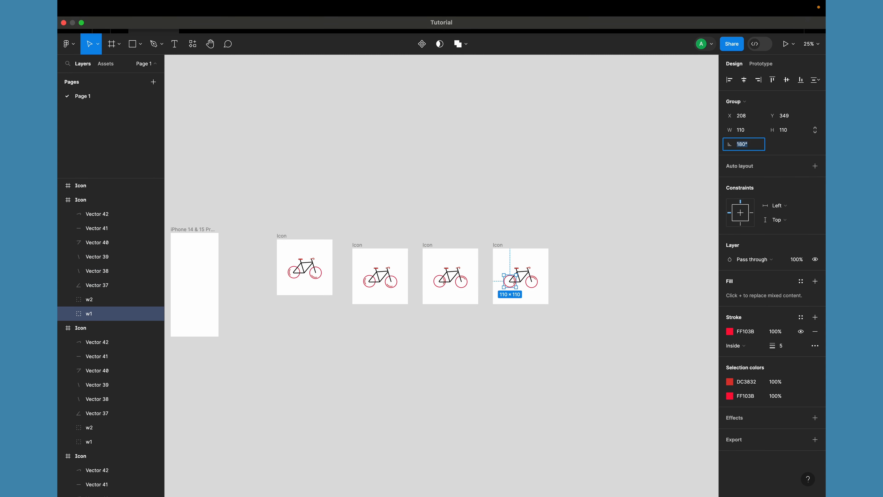
drag(730, 144, 579, 207)
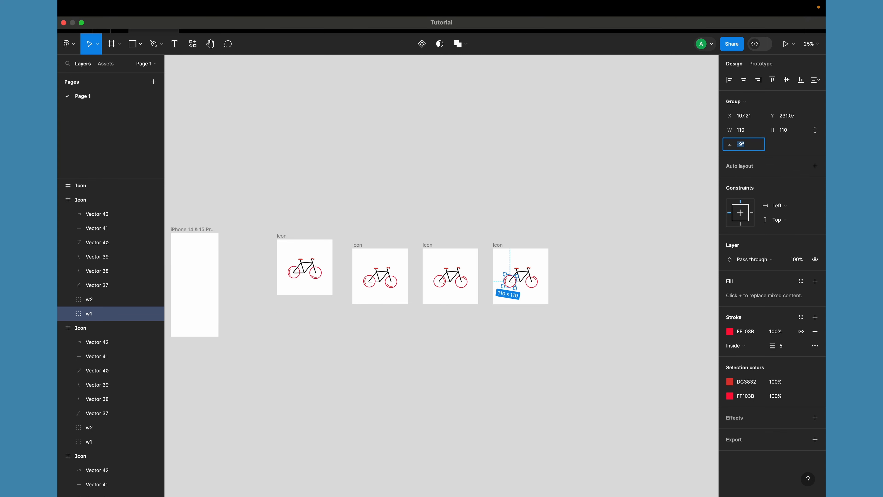
click(90, 300)
click(742, 144)
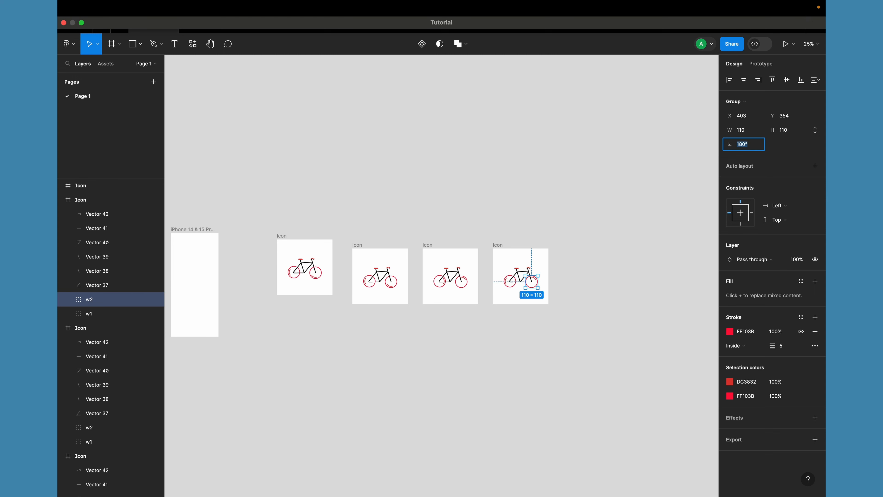
key(Return)
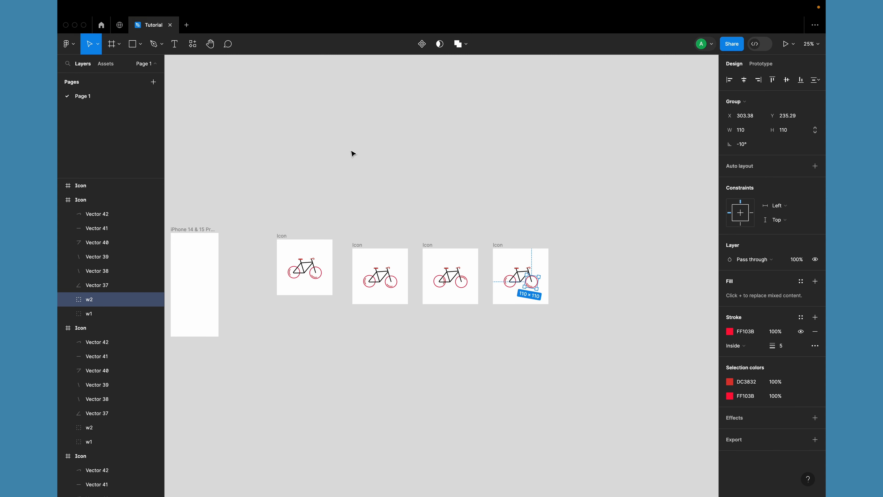
- Link the three aligned Icon frames with prototype connections: first to second, second to third, and third back to first
click(357, 248)
shift+click(433, 244)
shift+click(503, 244)
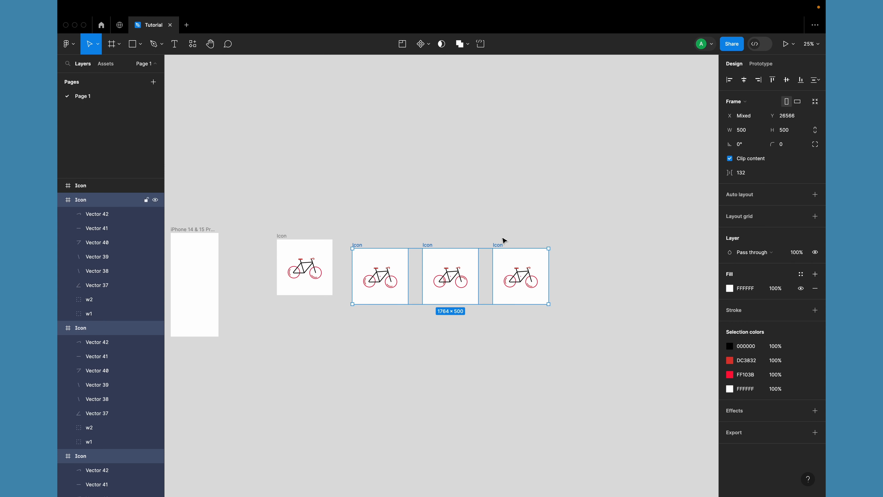
click(761, 64)
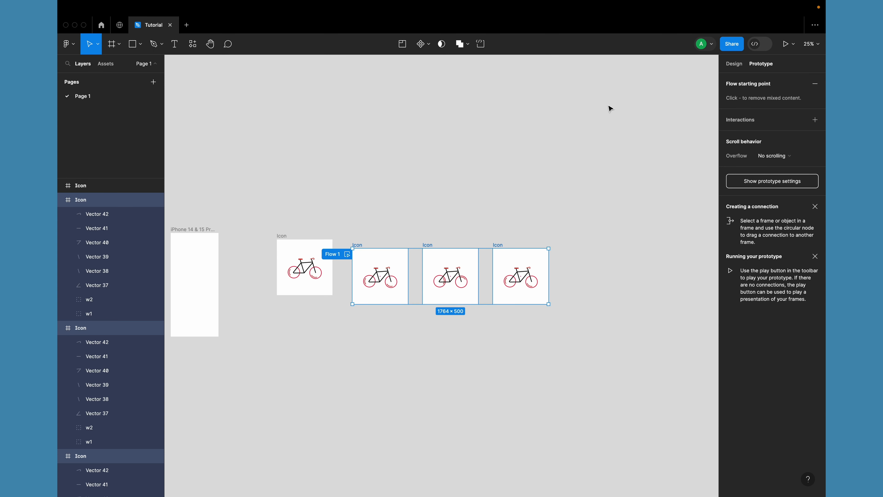
click(369, 240)
click(361, 248)
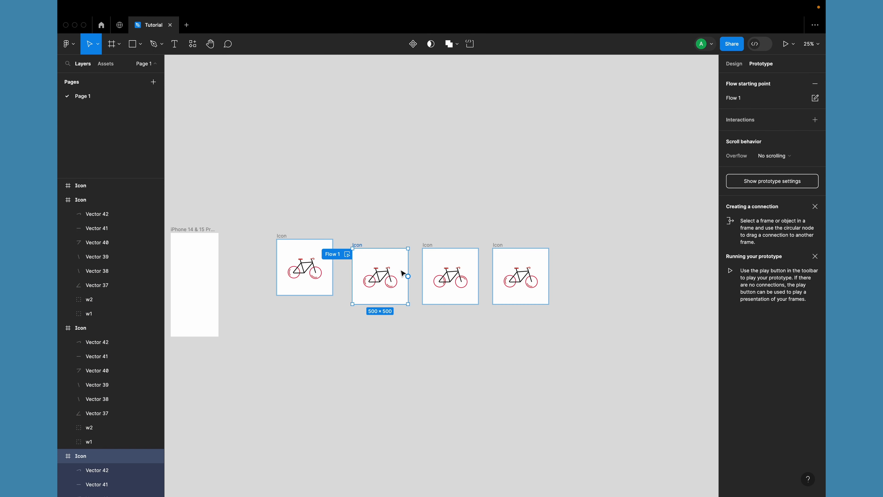
drag(408, 276, 388, 276)
click(433, 248)
click(516, 253)
- For all three frames' connections, set the trigger to After delay with 1 ms and the Smart animate duration to 400 ms
click(361, 245)
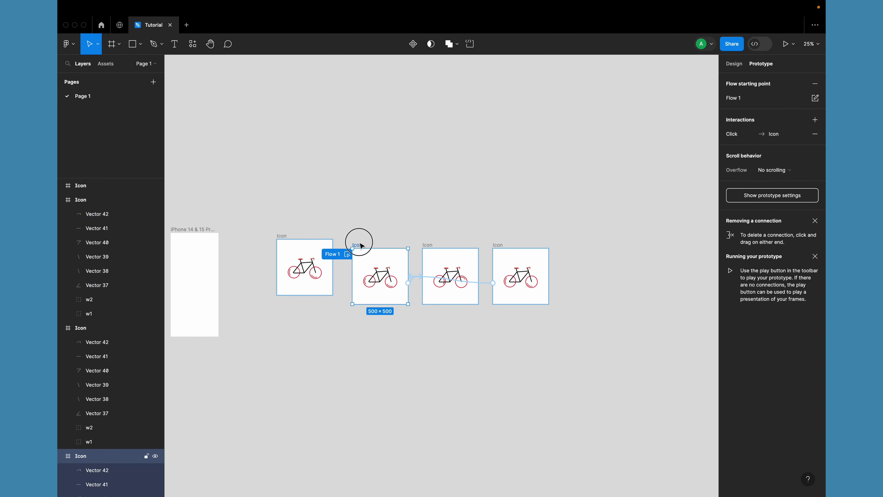
shift+click(434, 242)
shift+click(501, 241)
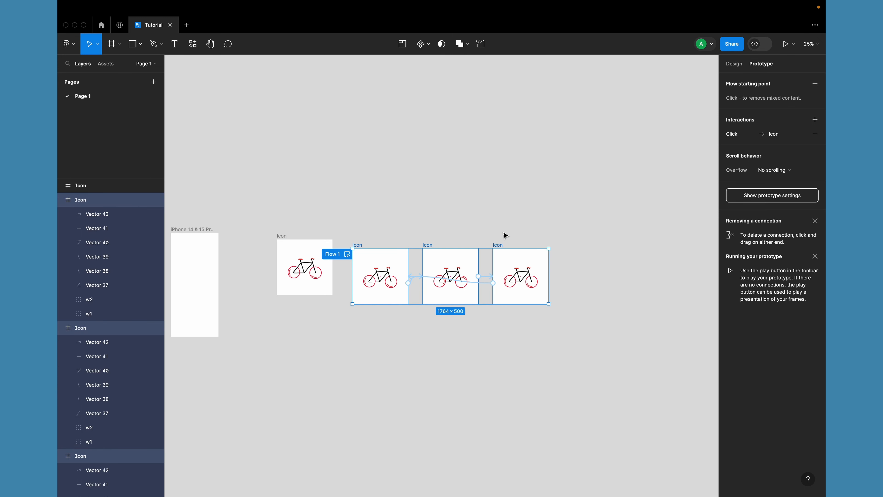
click(734, 135)
click(636, 138)
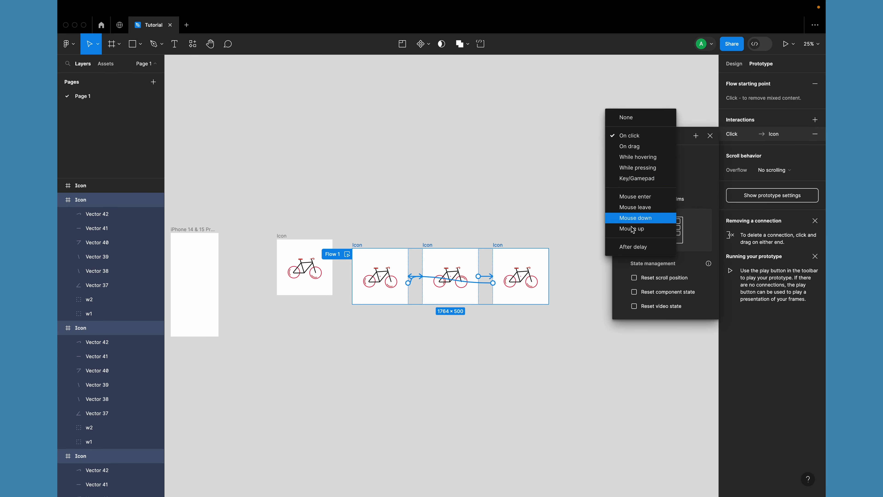
click(638, 248)
click(632, 153)
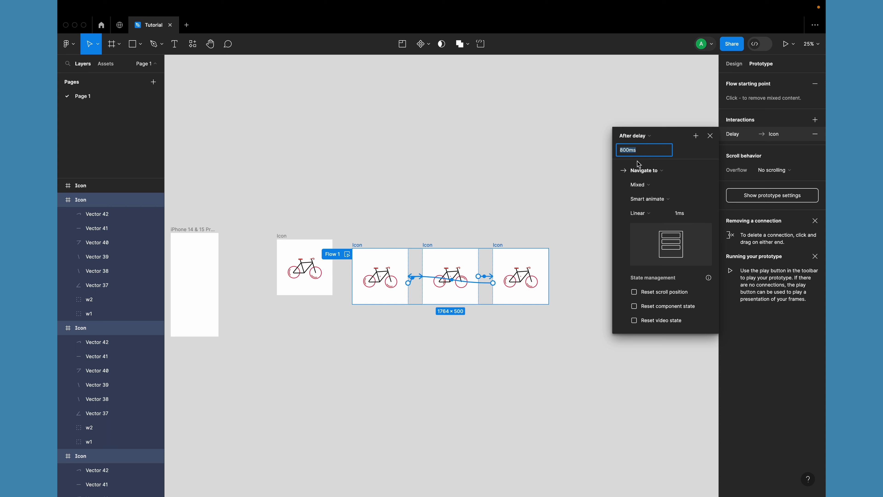
text(0)
key(Tab)
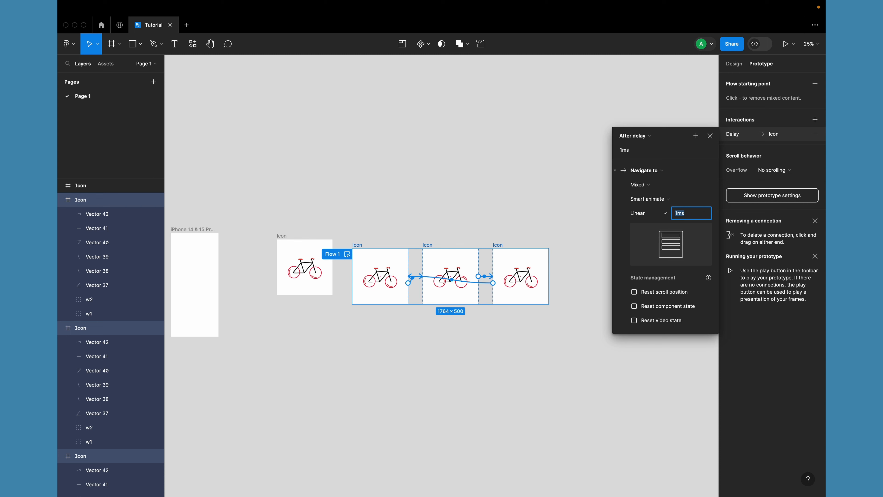
key(Return)
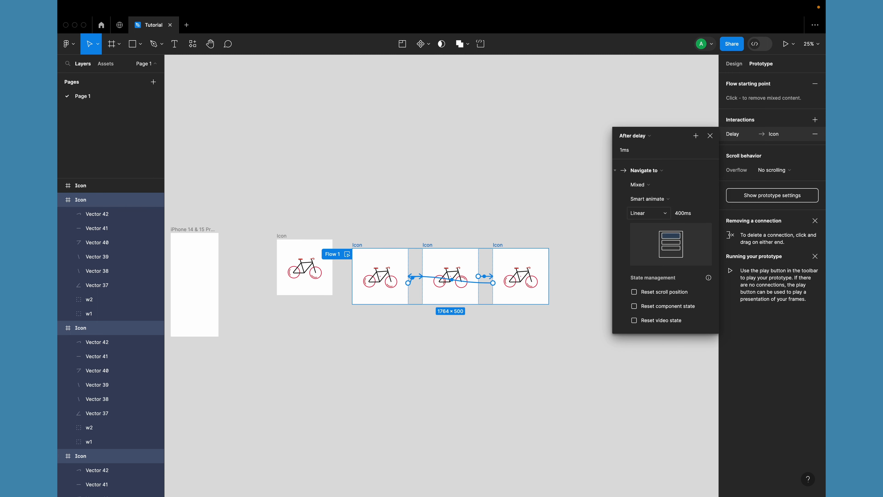
click(515, 213)
- Preview the Flow 1 prototype to check the wheel animation, and close the preview
click(498, 245)
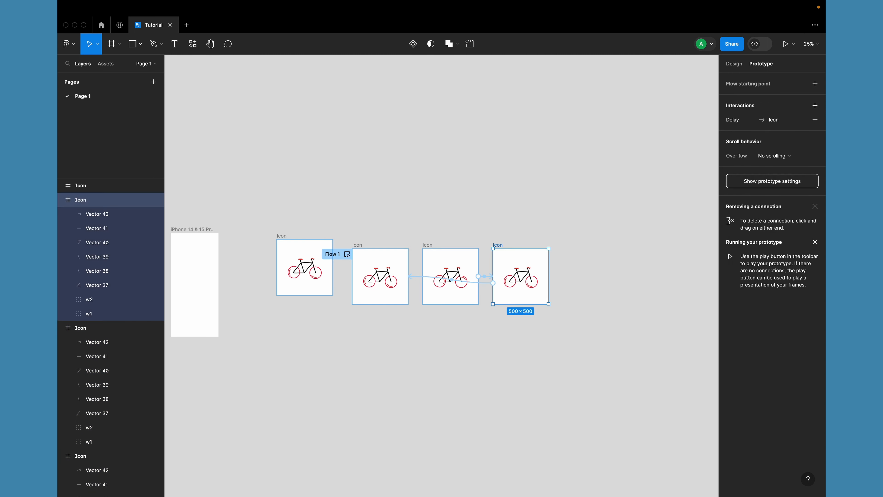
click(347, 254)
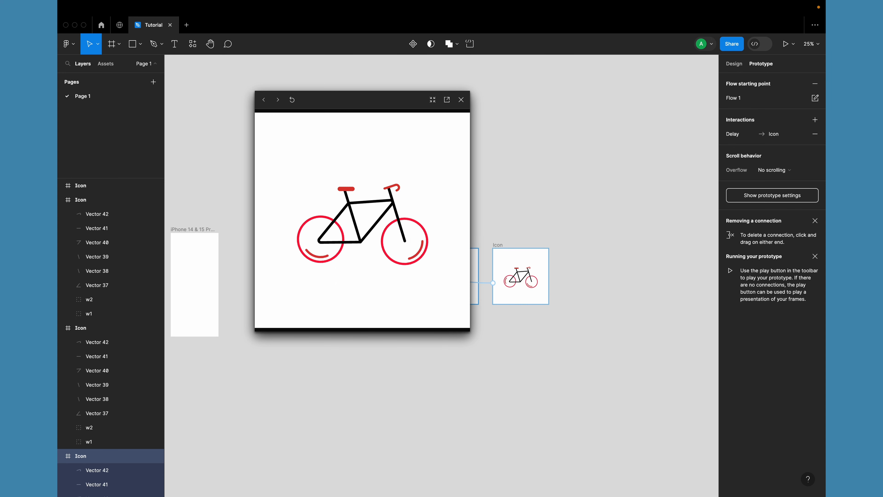
click(461, 100)
- Set the Smart animate duration of the connection from the last frame back to the first to 1 ms and preview Flow 1
click(104, 199)
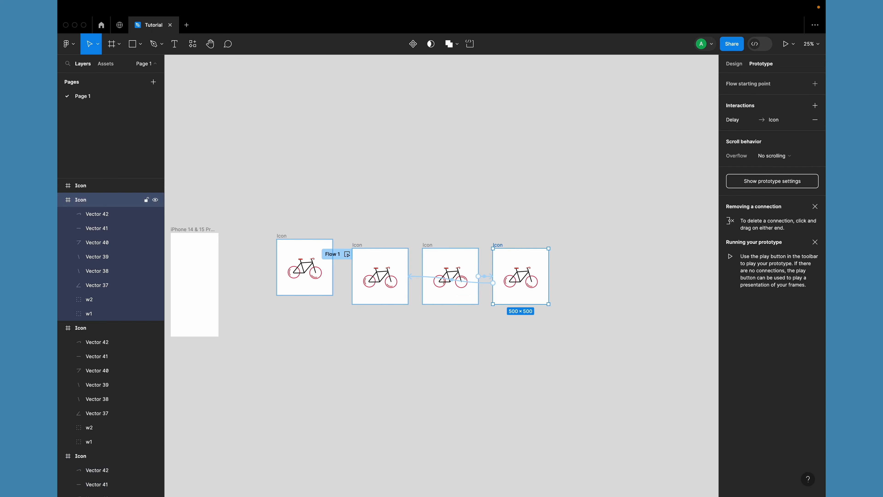
click(416, 277)
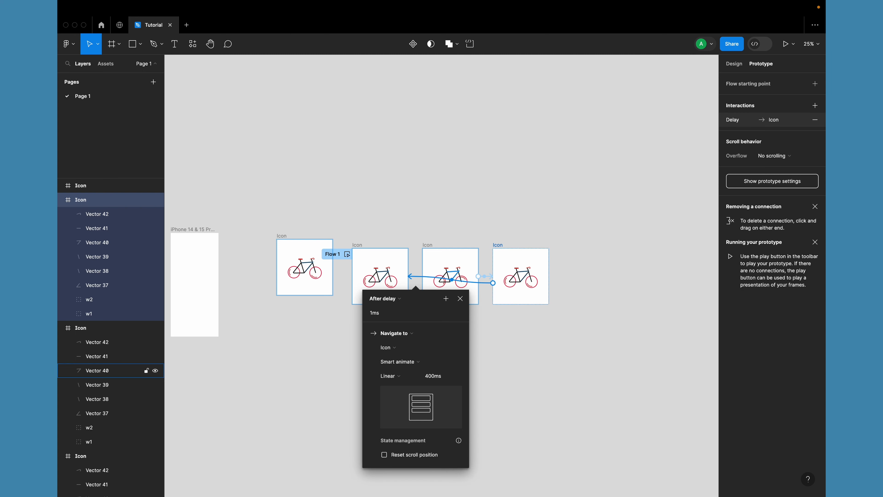
click(434, 376)
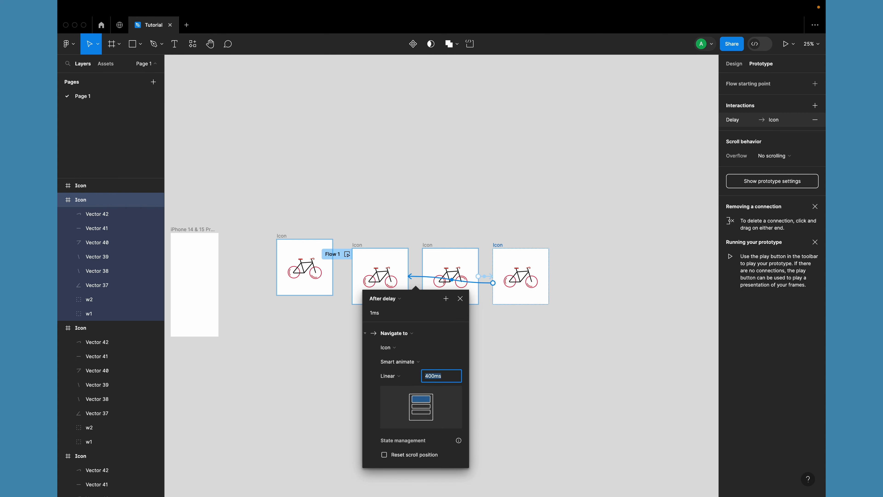
text(1)
key(Return)
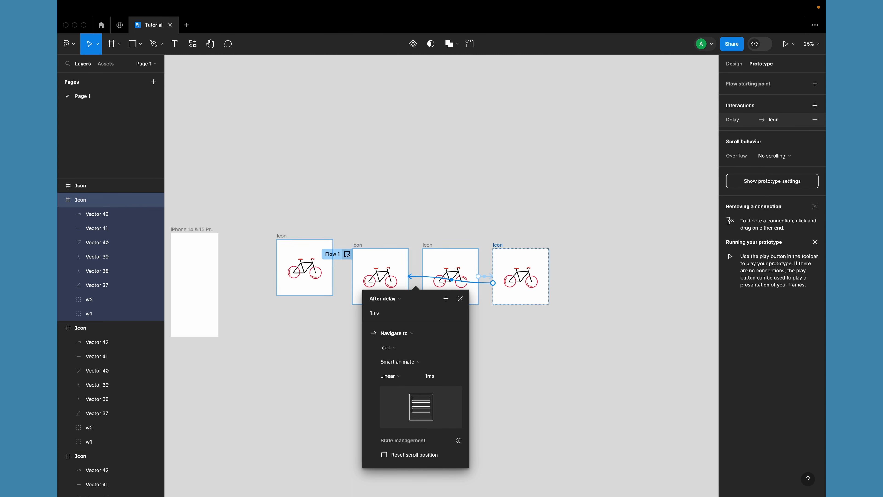
click(347, 254)
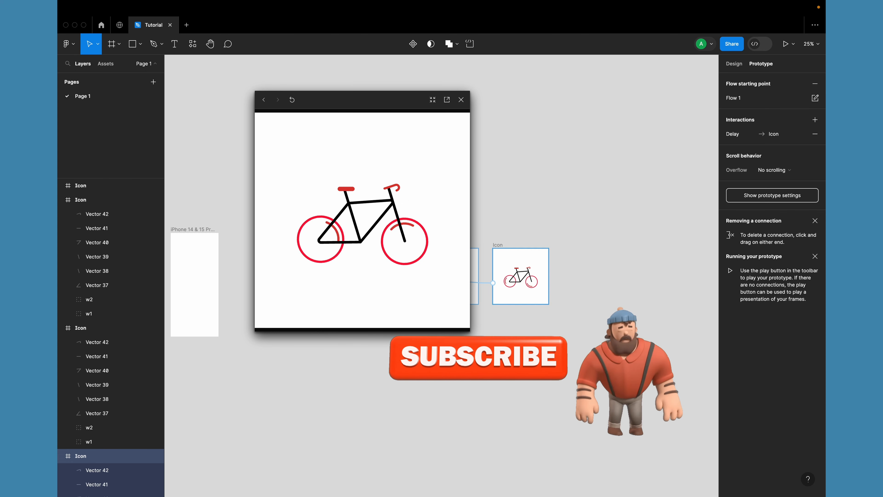
- Close the preview and move the separate unlinked Icon frame below the three connected frames
click(461, 100)
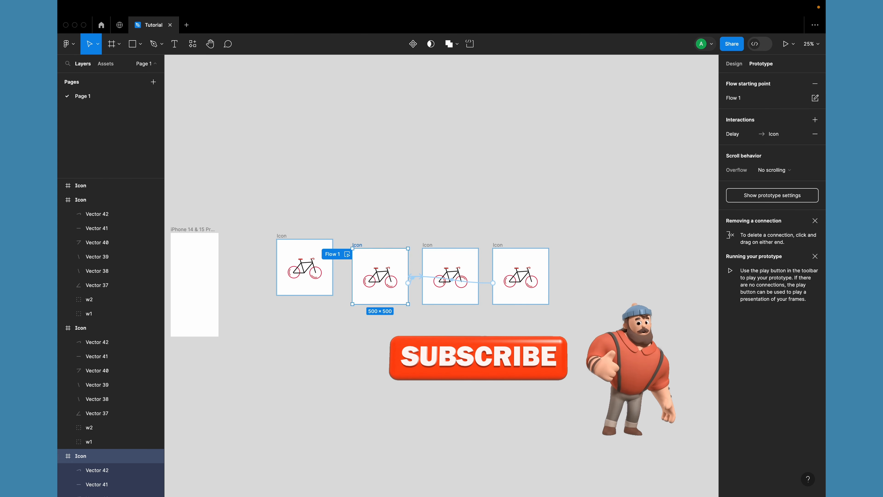
click(442, 167)
scroll(441, 275, left, 3)
scroll(442, 275, down, 2)
drag(402, 206, 549, 334)
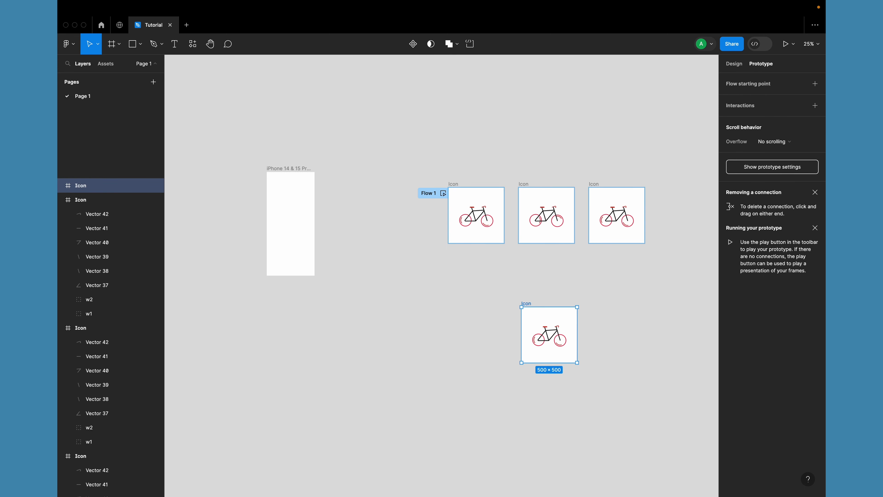
- Open the Motion - UI and Games animation plugin for the separated Icon frame and reposition its window
key(super+equal)
key(super+equal)
scroll(442, 276, right, 8)
scroll(442, 275, down, 3)
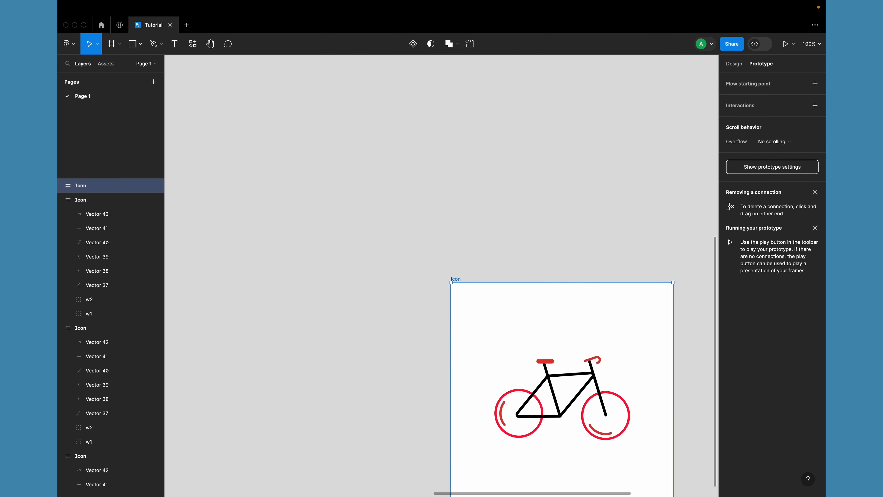
scroll(441, 276, down, 3)
scroll(442, 276, right, 4)
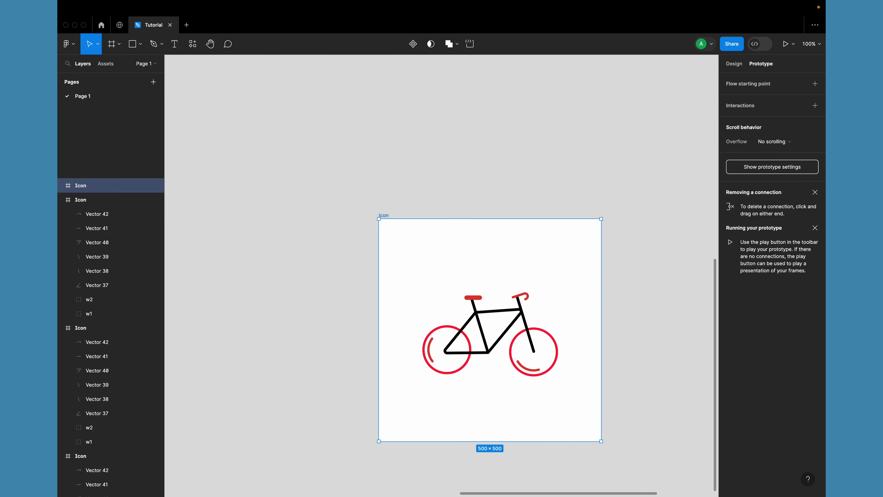
key(super+slash)
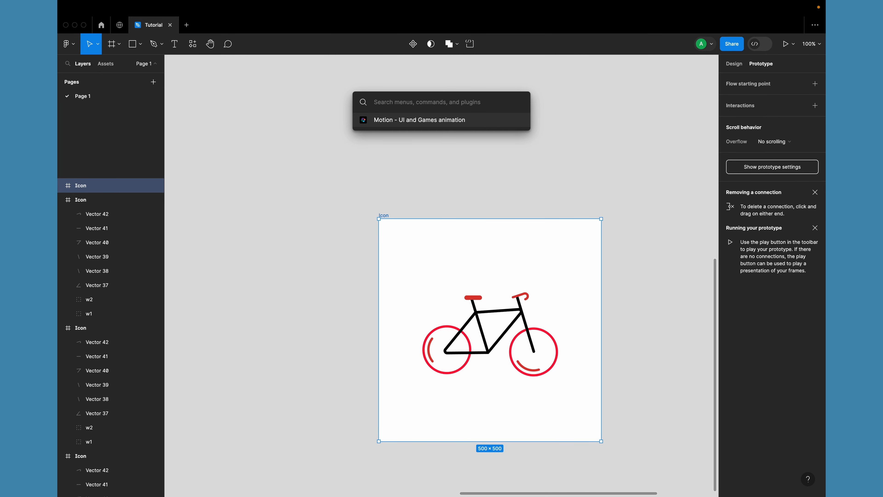
key(Return)
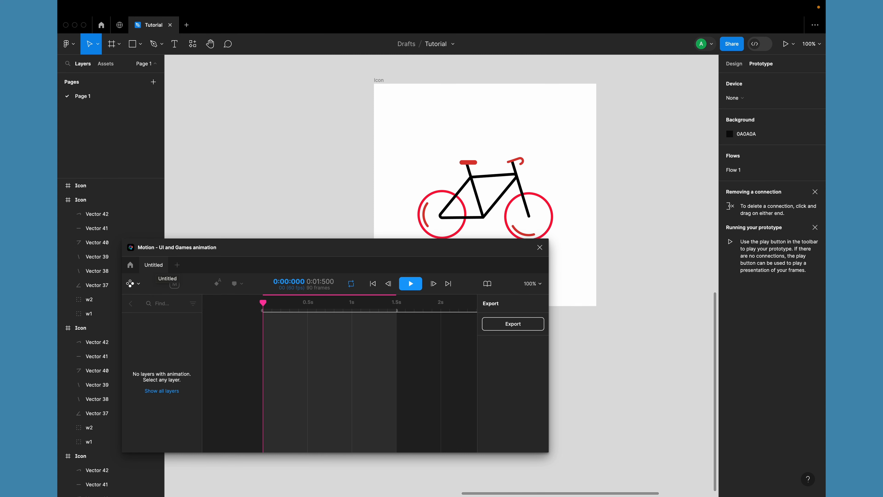
drag(327, 247, 319, 225)
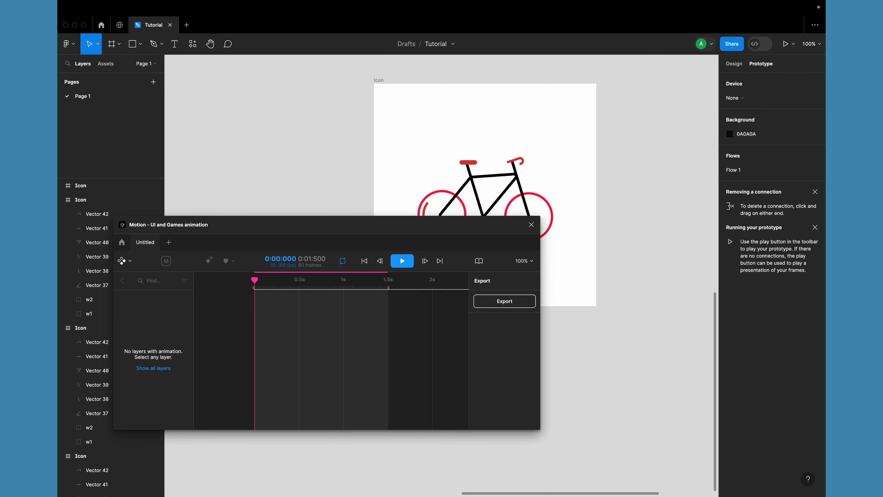
drag(187, 224, 189, 215)
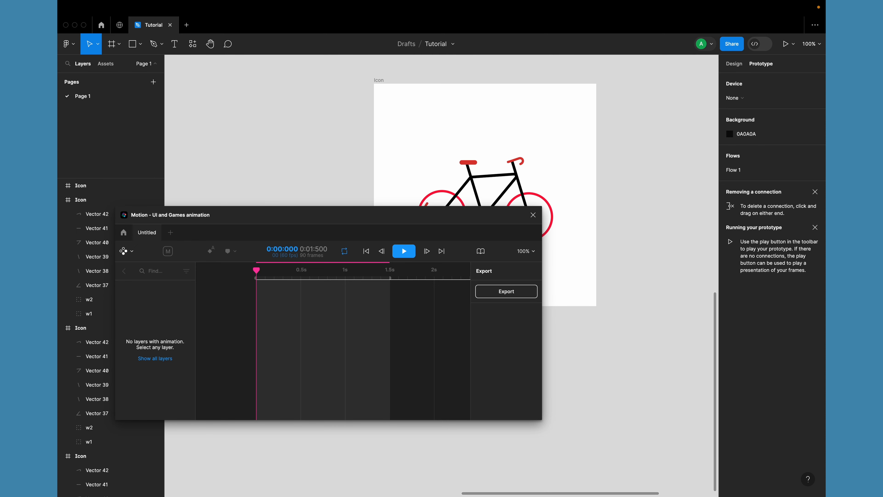
- Delete the existing Untitled animation in the Motion plugin and create a new one named Icon Animation
right_click(147, 233)
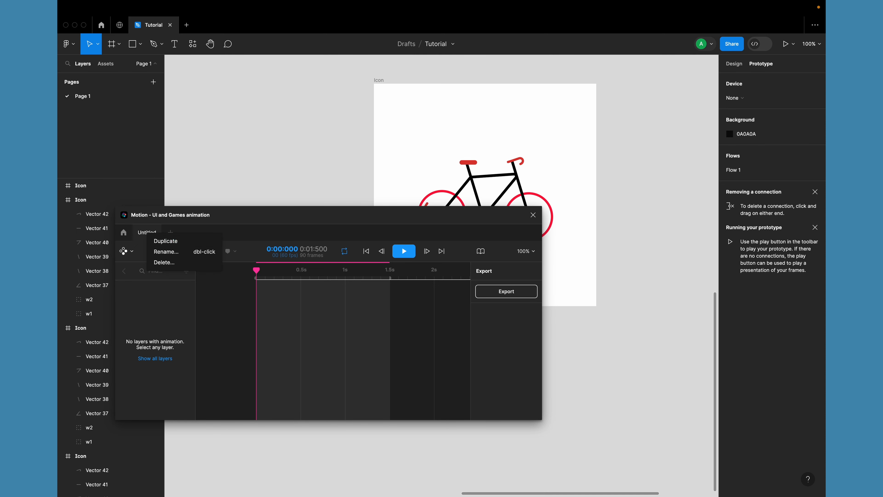
click(163, 263)
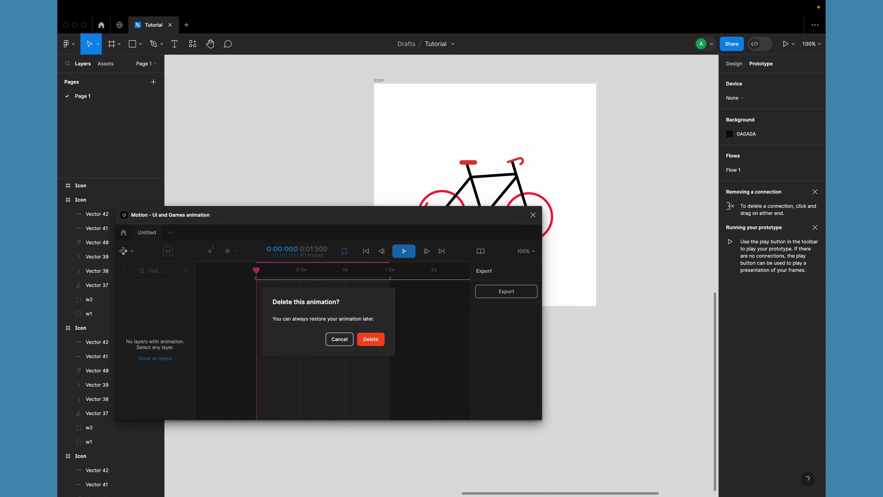
click(371, 339)
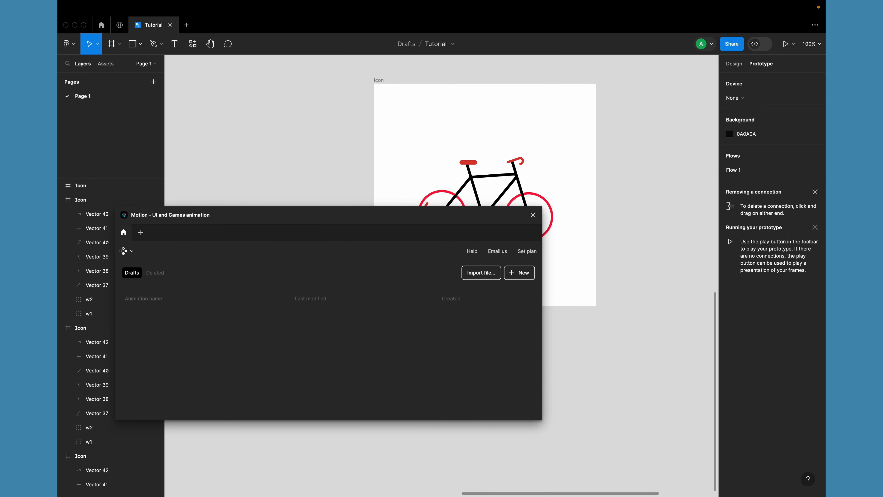
click(140, 232)
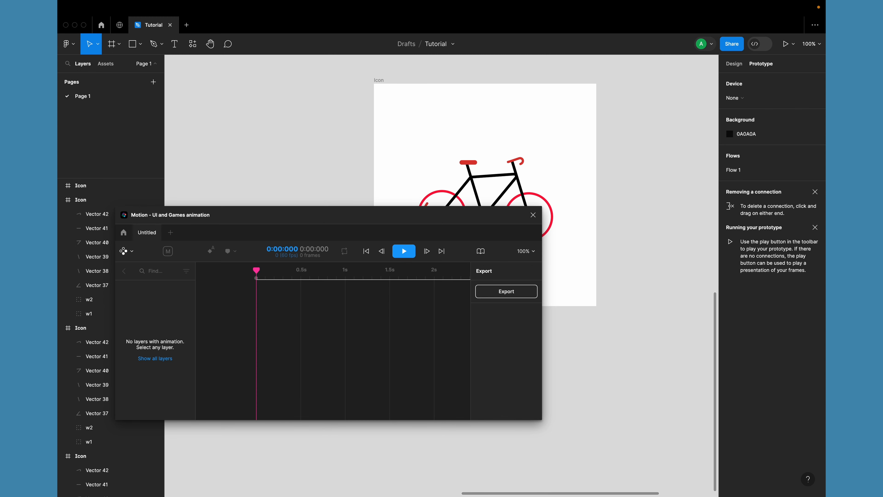
double_click(147, 232)
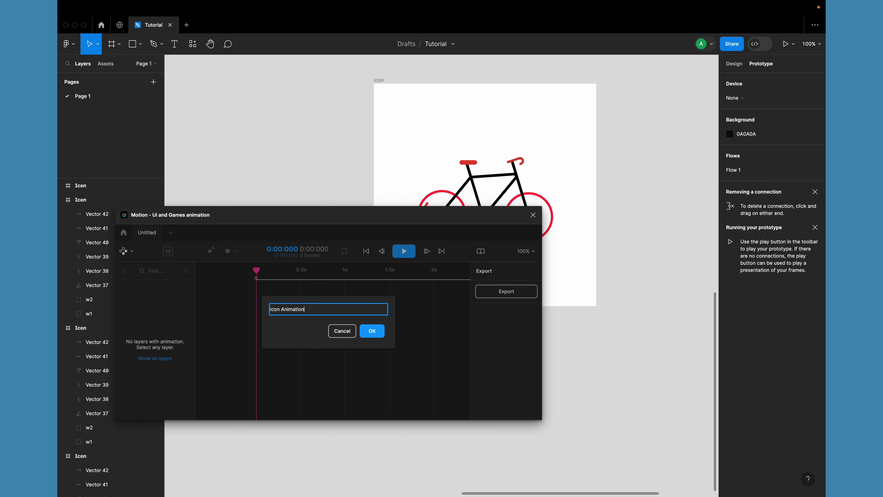
key(Return)
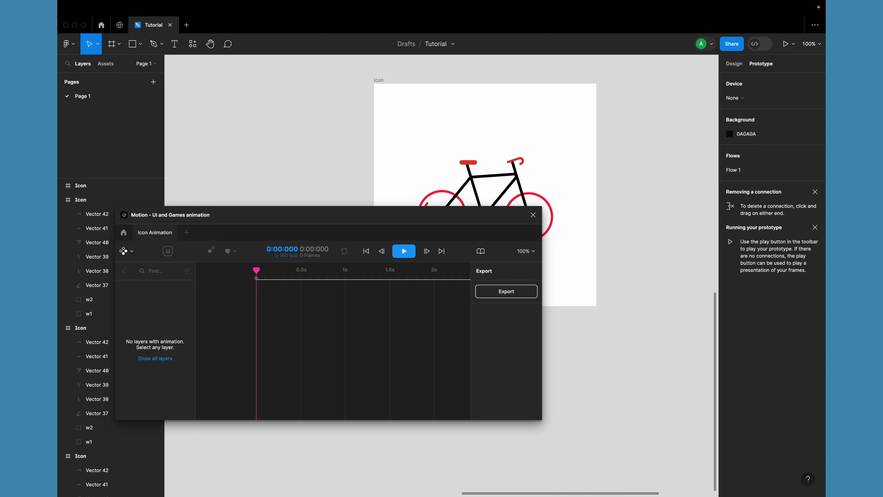
- Select Ellipse 16, the arc inside the rear wheel, and move the Motion window clear of the bicycle
click(426, 204)
drag(418, 215, 448, 299)
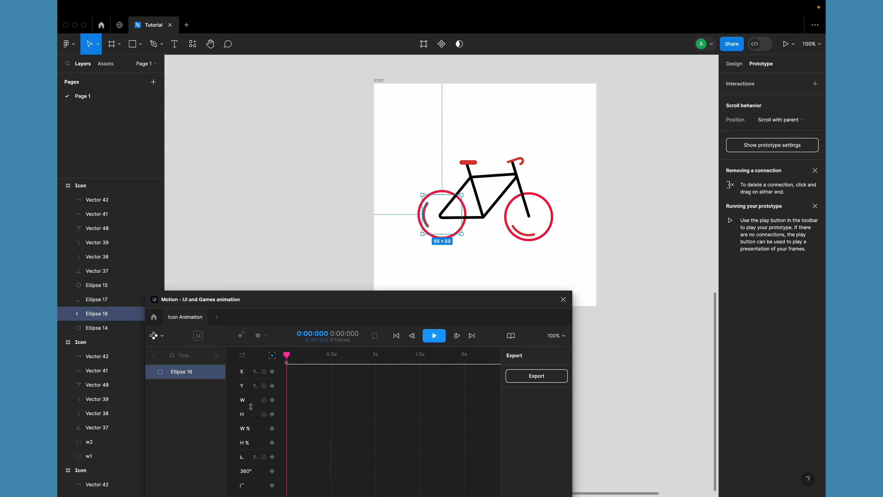
scroll(485, 195, down, 3)
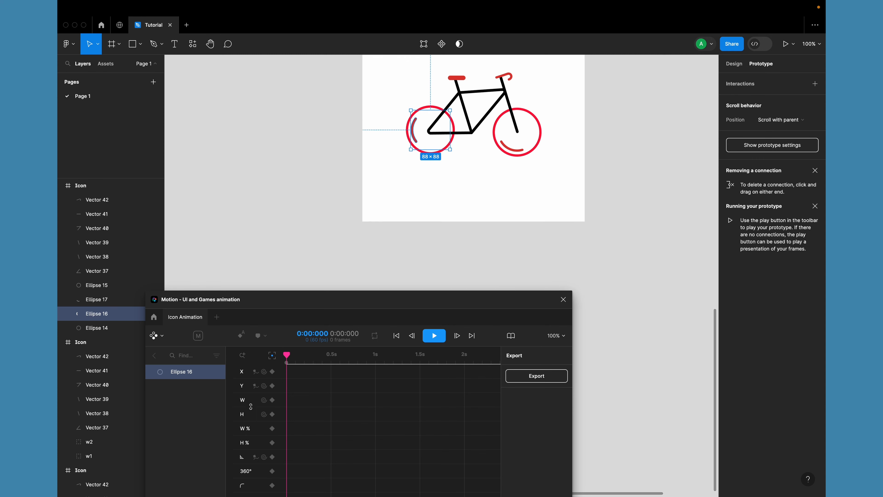
scroll(485, 195, right, 1)
drag(348, 299, 399, 260)
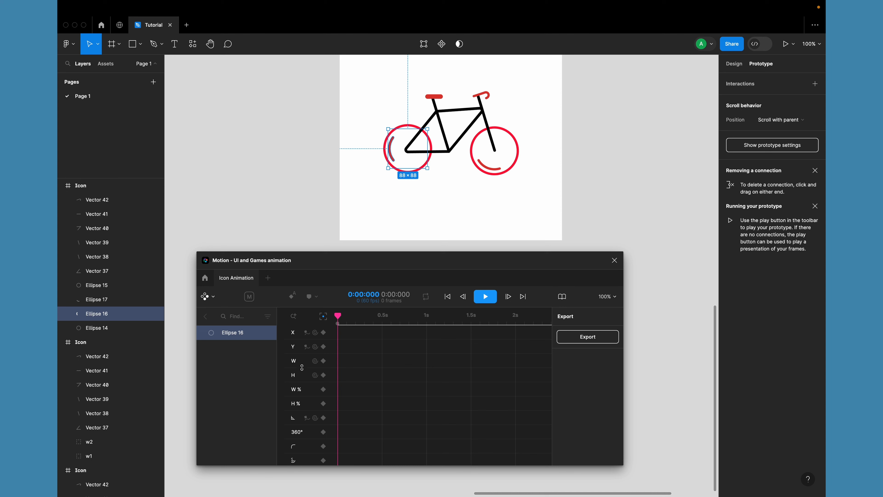
- Add arc keyframes for Ellipse 16 at 0 s and 1 s, with the arc start rotated to about 326° at 1 s
scroll(306, 393, down, 4)
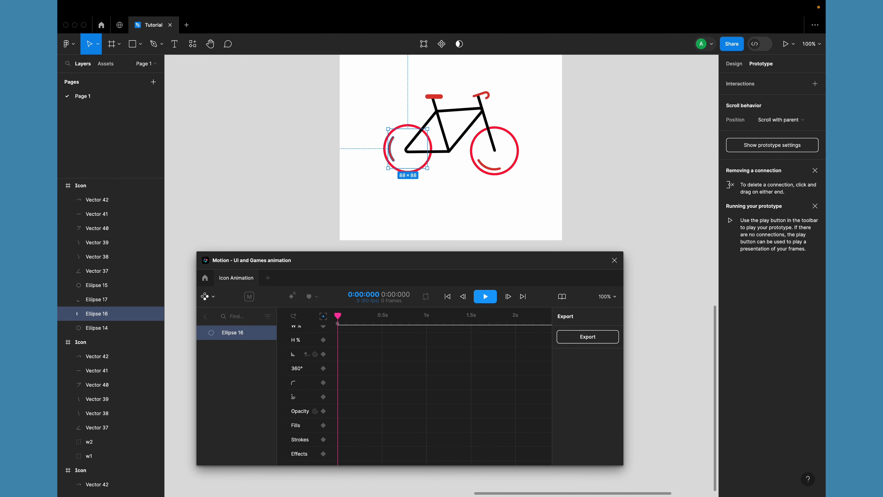
click(324, 397)
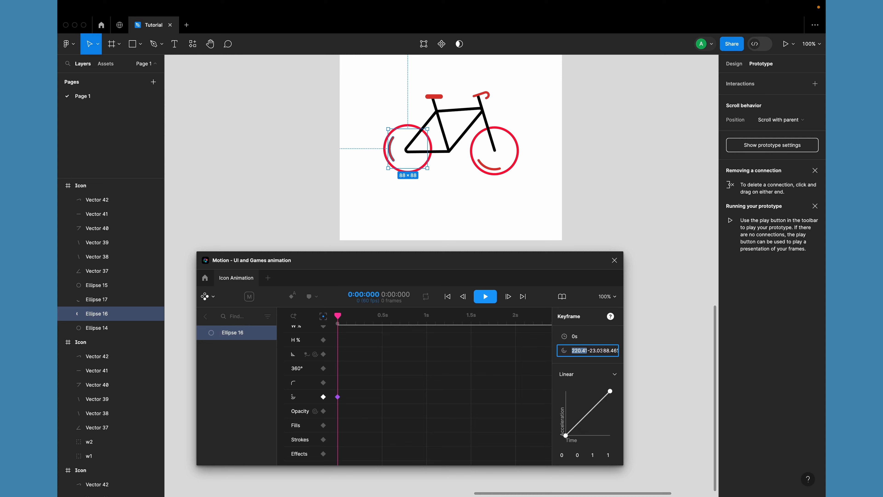
drag(338, 316, 427, 316)
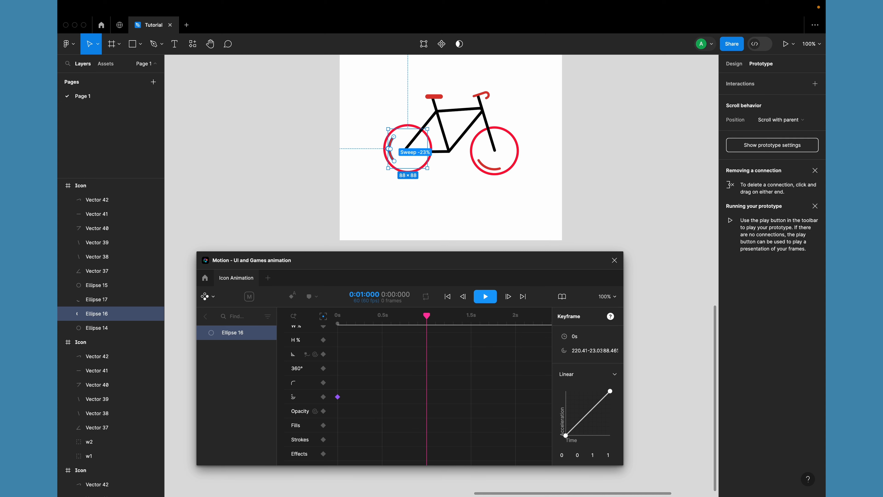
drag(394, 137, 424, 138)
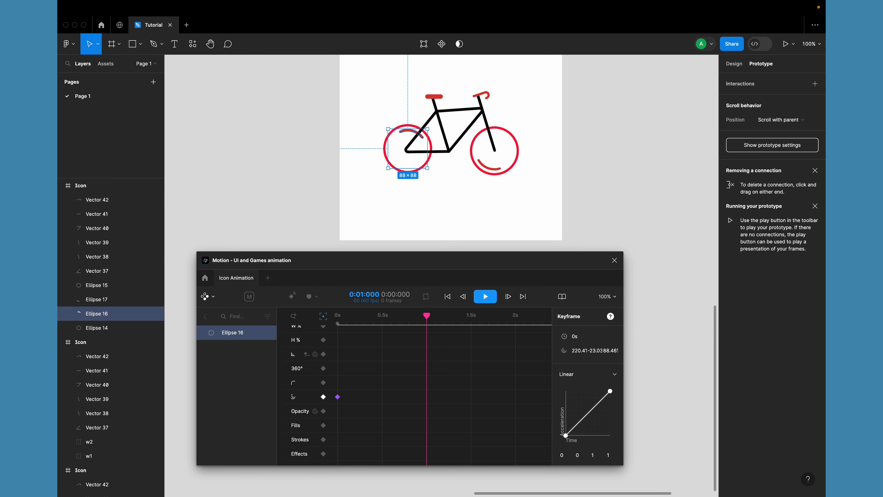
click(323, 397)
drag(427, 315, 382, 315)
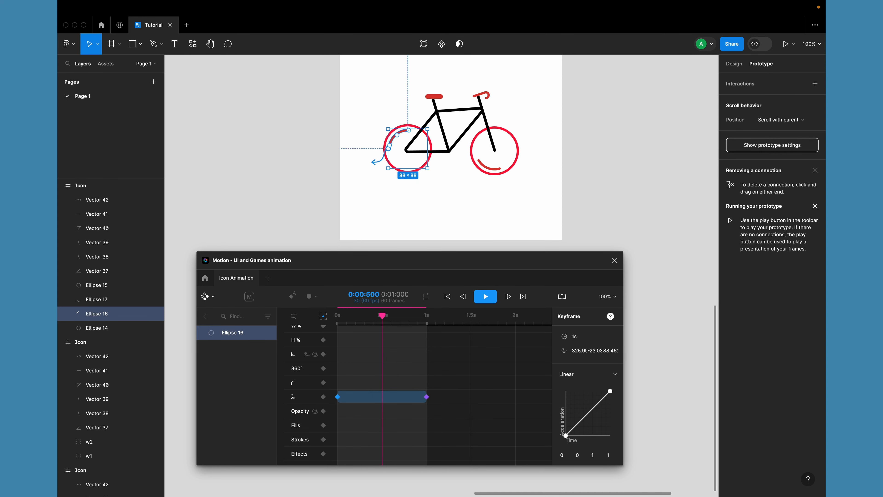
- Rotate Ellipse 16's arc start to about 109.9° at 0.5 s, keyframe it there, and play the animation
click(734, 64)
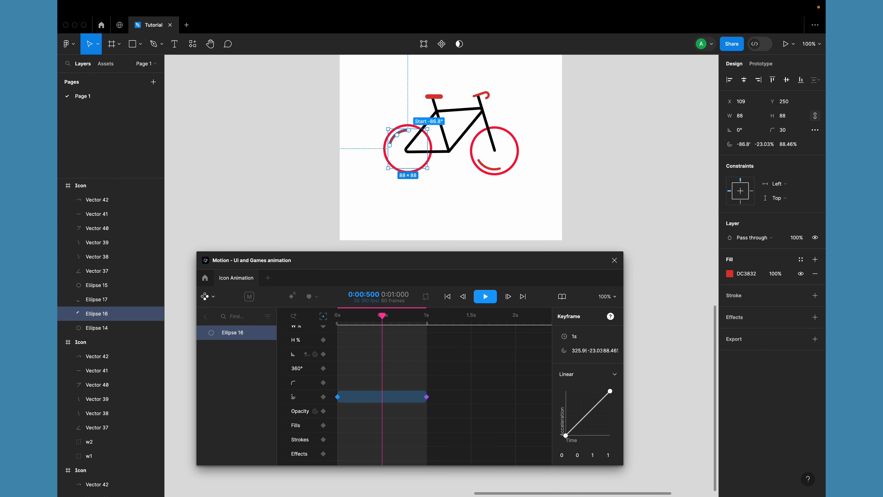
drag(409, 130, 402, 166)
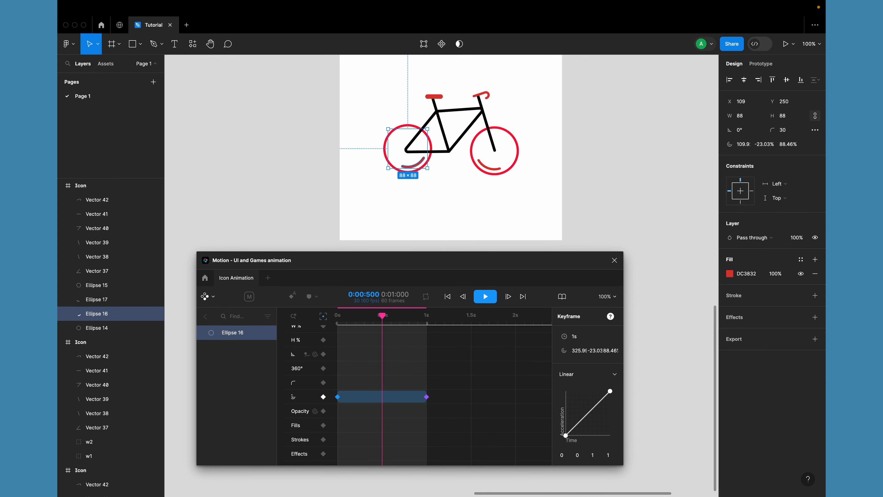
click(324, 396)
key(space)
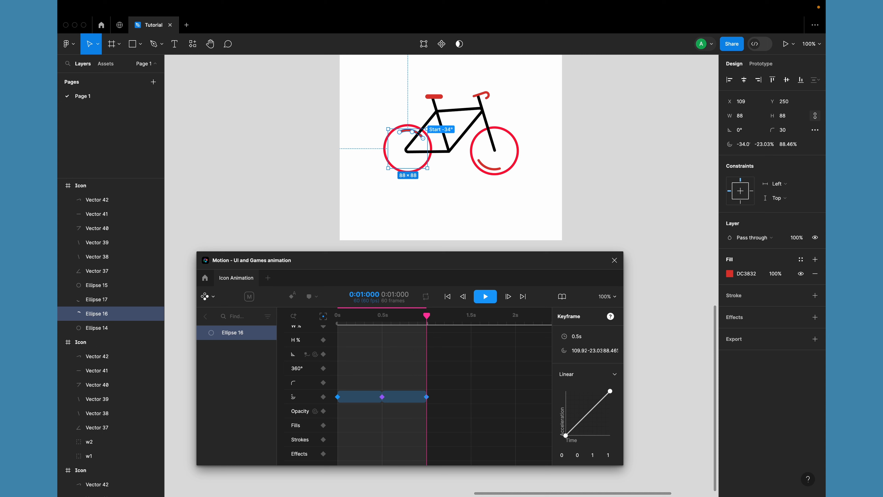
- Try adjusting the arc at 1 s, and delete all of Ellipse 16's arc keyframes
mouse_move(424, 137)
mouse_down()
mouse_move(408, 131)
mouse_move(424, 150)
mouse_up()
drag(426, 315, 396, 315)
drag(469, 379, 331, 429)
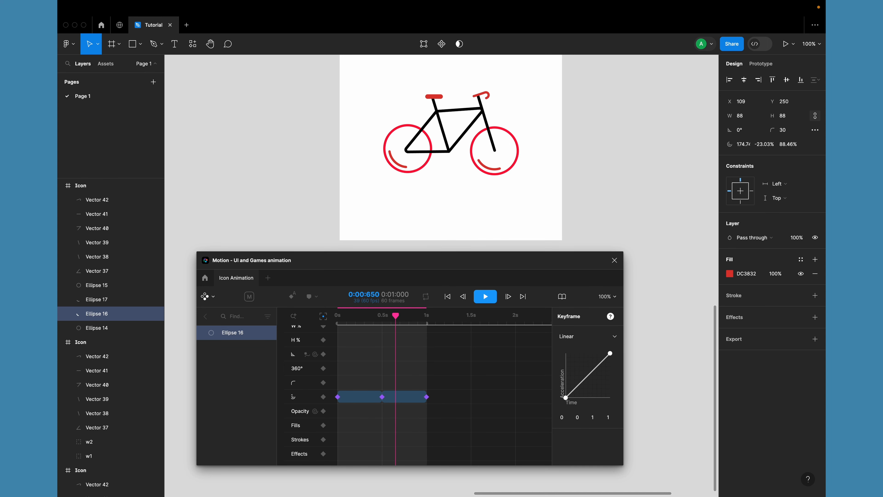
key(Delete)
- Keyframe Ellipse 16's arc at 0 s, and again at 0.5 s with its start rotated to about -67.4°
drag(396, 315, 337, 315)
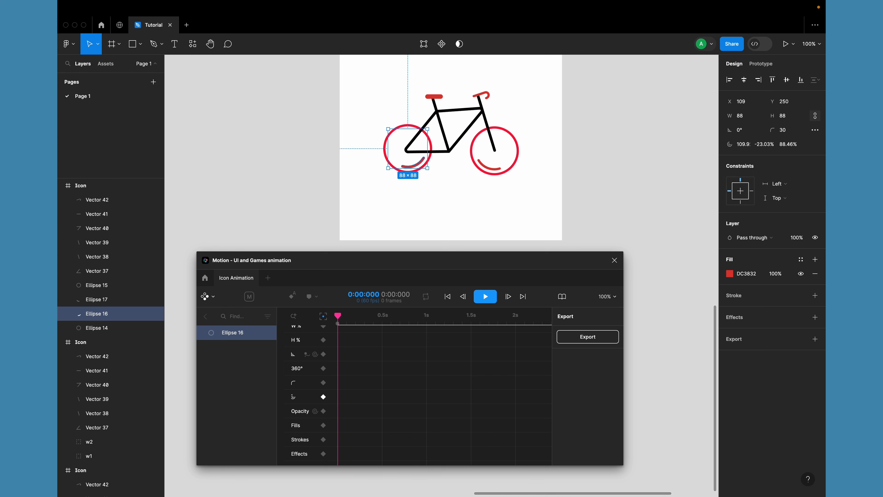
click(323, 396)
drag(337, 315, 382, 315)
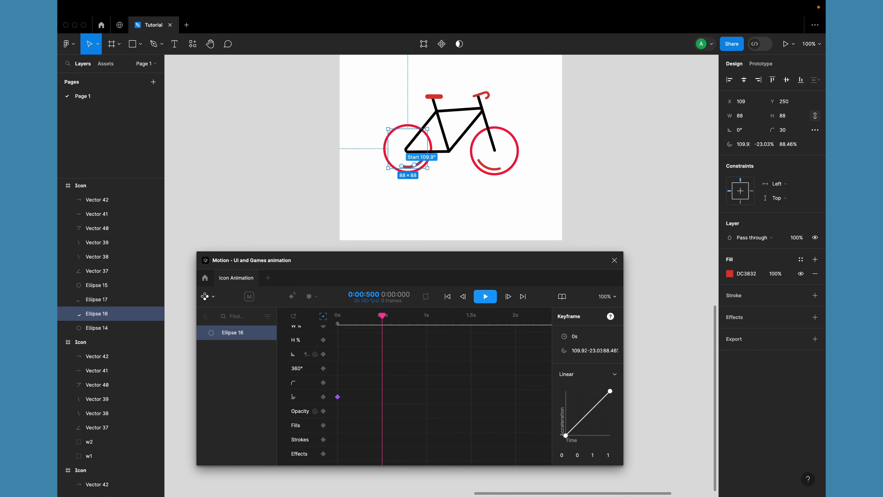
drag(402, 166, 415, 130)
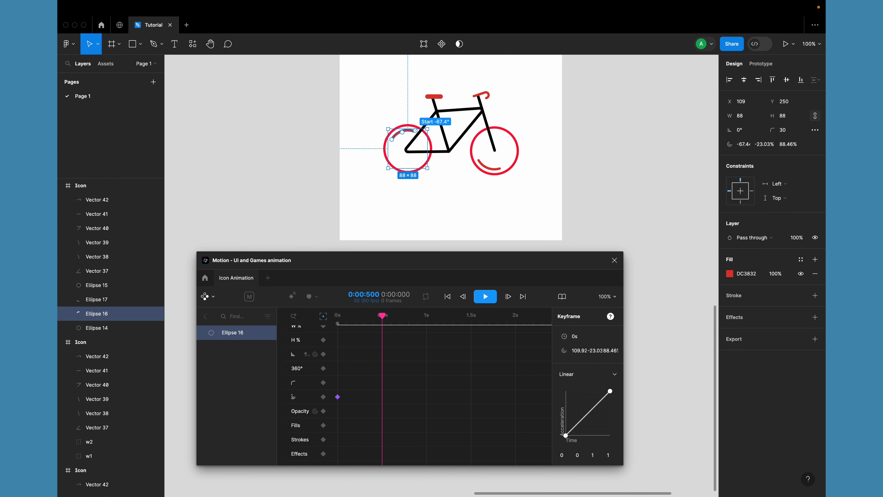
click(323, 397)
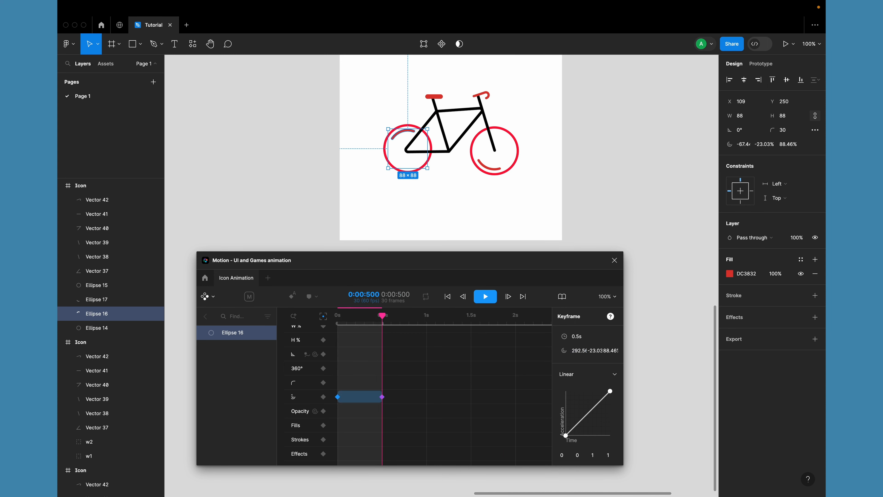
- Readjust the 0.5 s keyframe's arc start to about 333° and play the animation with Repeat enabled
drag(382, 315, 427, 316)
click(426, 296)
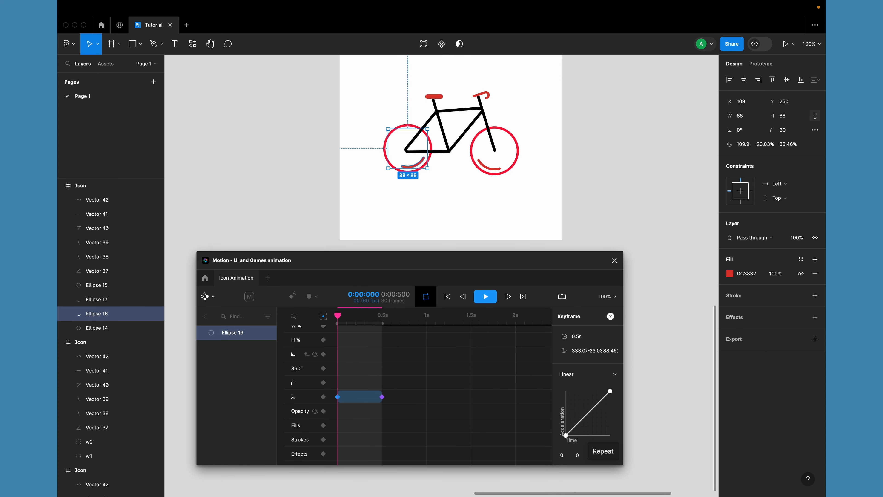
key(space)
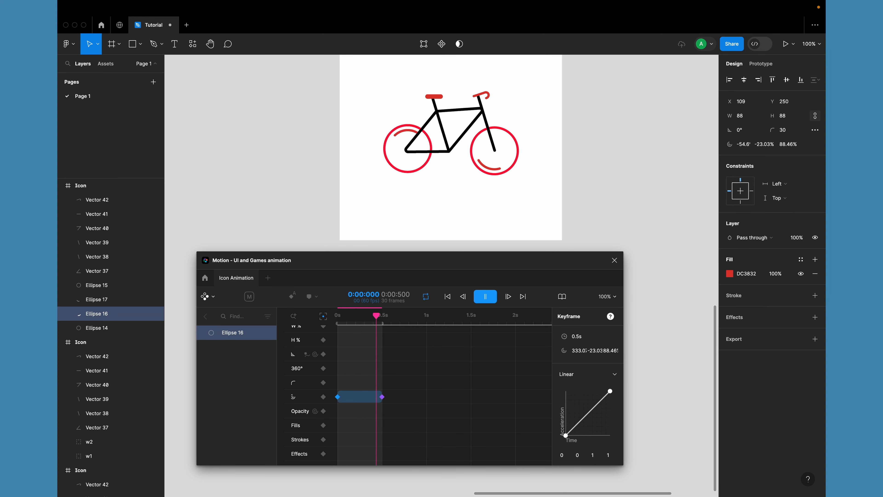
key(space)
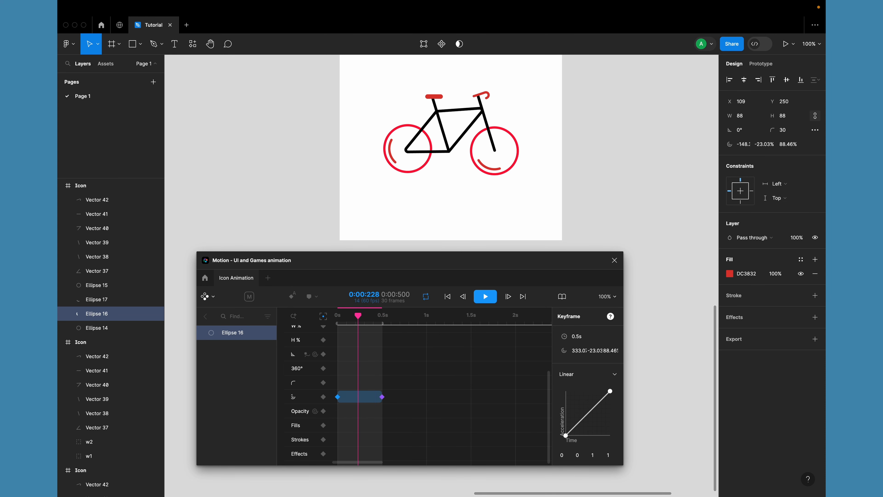
- Move Ellipse 16's end keyframe to 0.8 s and play the animation from the start
drag(382, 397, 409, 397)
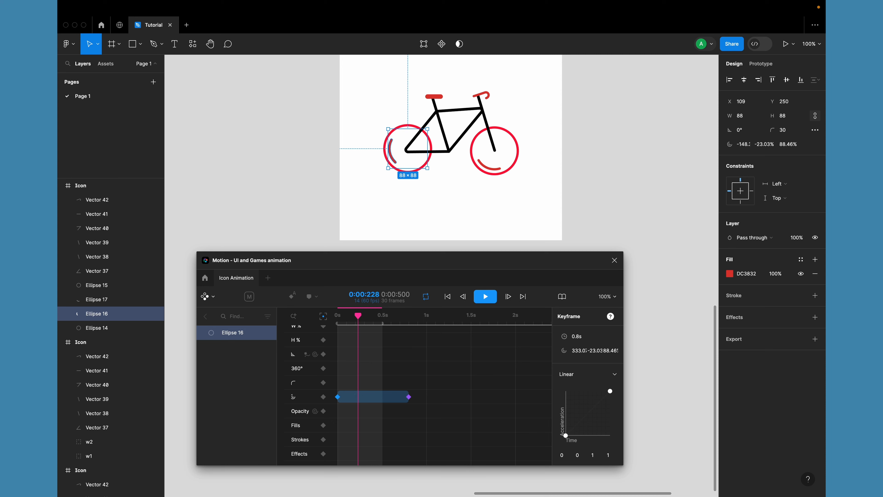
drag(361, 316, 338, 315)
key(space)
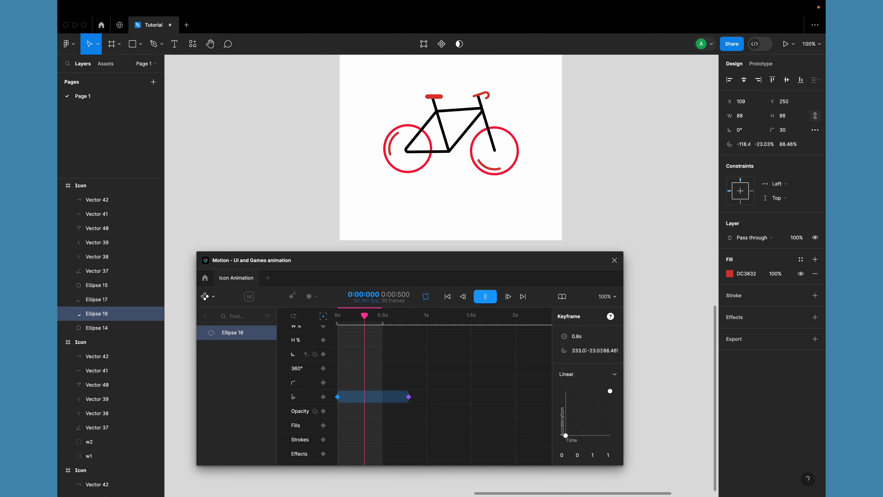
- Extend the playback range to about 1 s and keyframe Ellipse 16's arc at 1 s with its start rotated to about -9.8°
drag(383, 324, 431, 303)
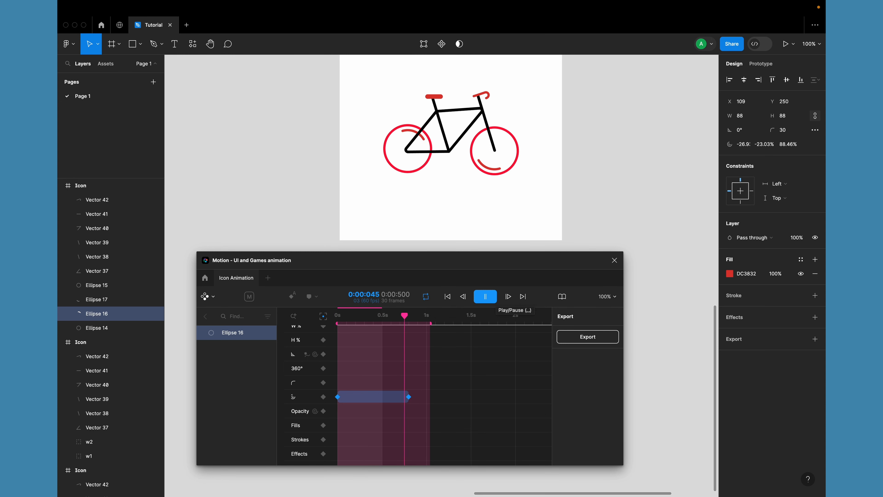
click(485, 296)
mouse_move(426, 316)
mouse_down()
mouse_move(415, 315)
mouse_move(427, 316)
mouse_up()
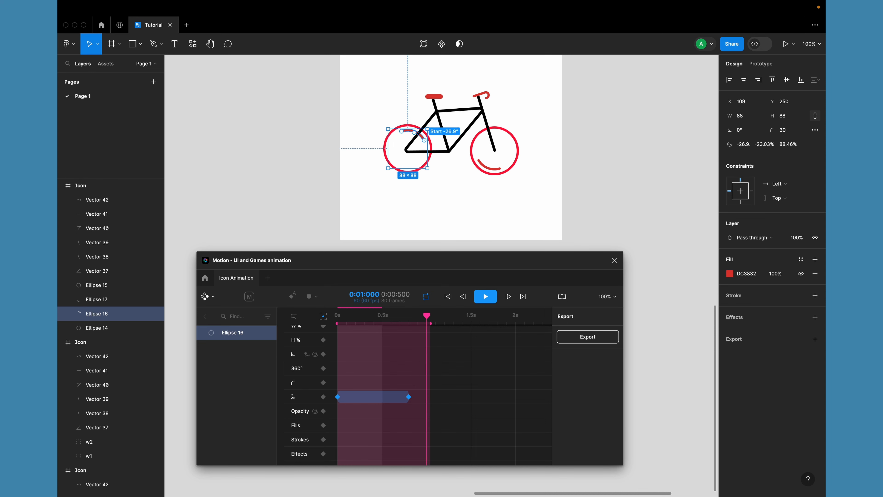
drag(424, 140, 428, 148)
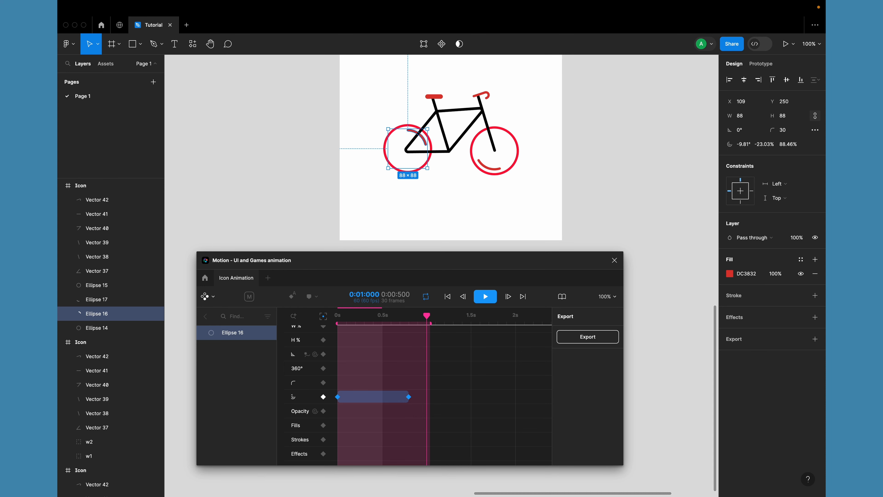
click(323, 397)
drag(426, 316, 337, 316)
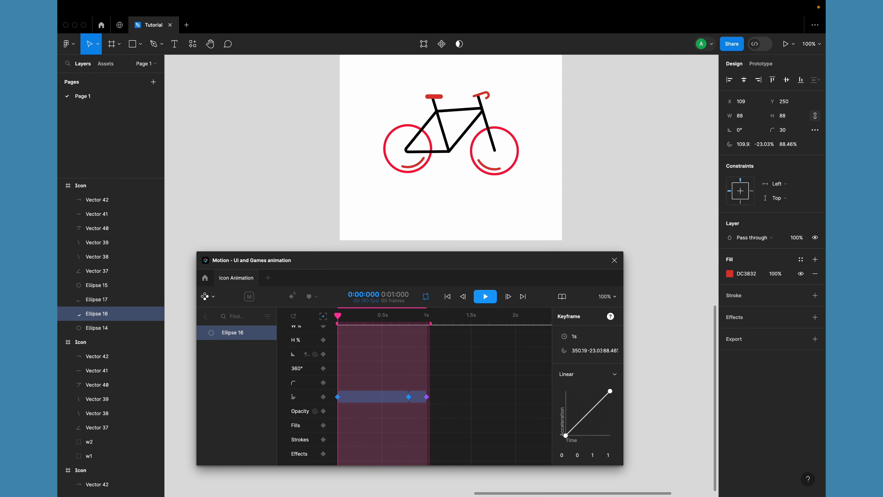
key(space)
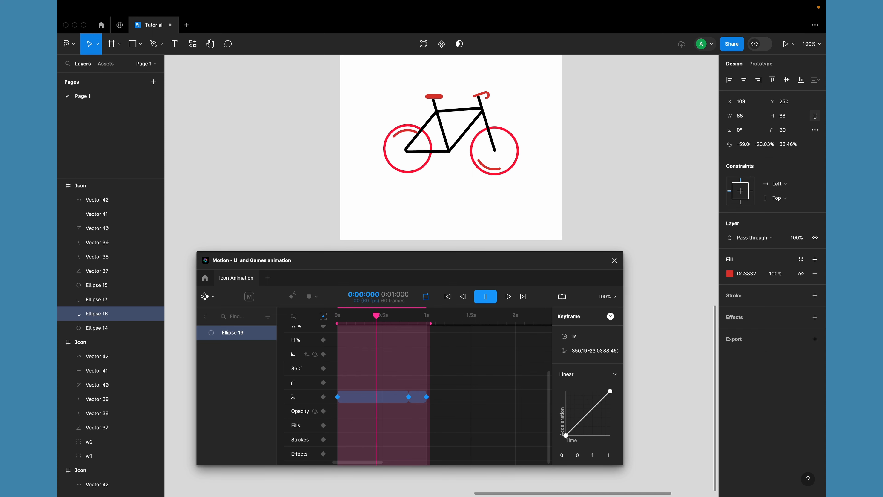
- Change the easing of all of Ellipse 16's arc keyframes to Ease
drag(457, 412, 330, 383)
click(587, 336)
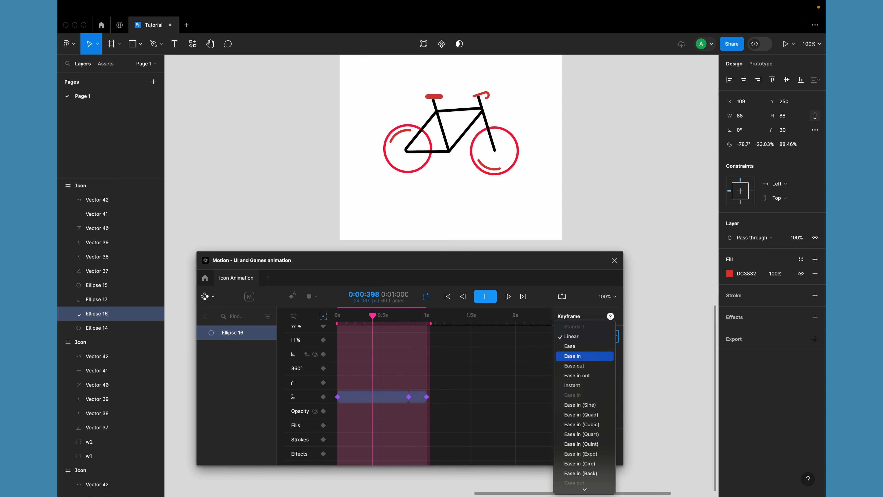
click(570, 346)
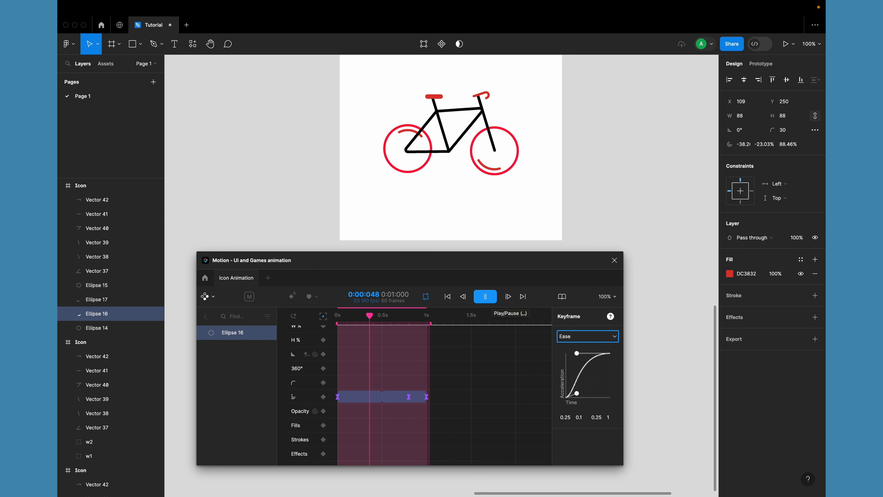
key(space)
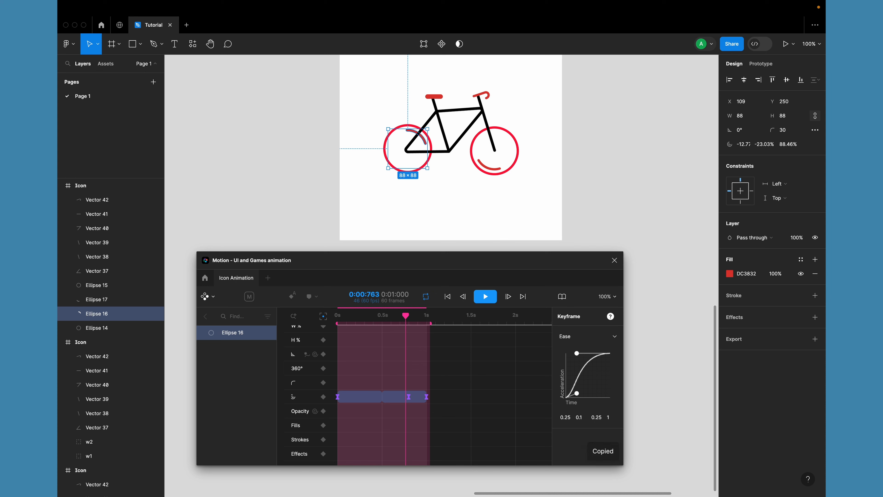
- Copy Ellipse 16's arc keyframes onto Ellipse 17 starting at 0 s and play the animation
key(super+c)
click(104, 285)
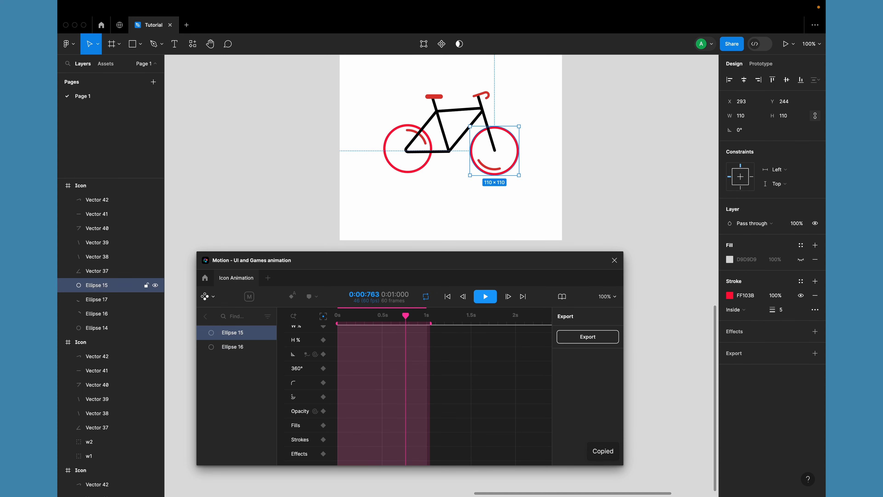
click(105, 299)
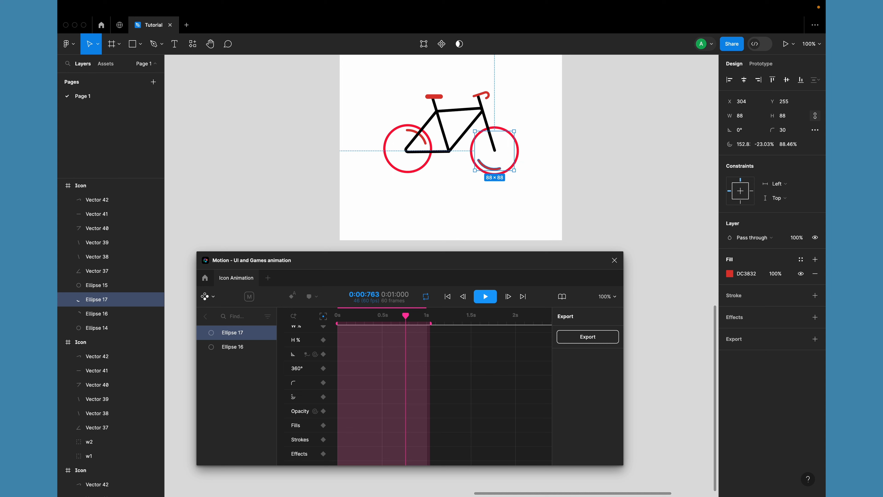
key(space)
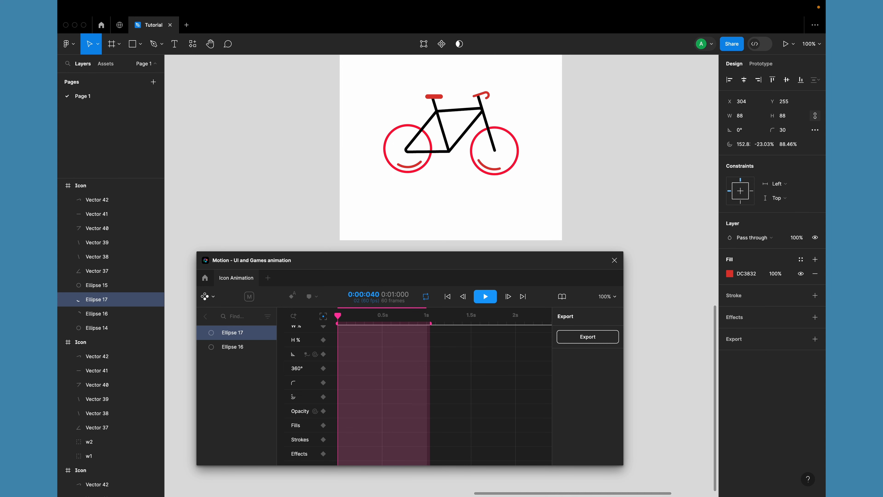
key(super+v)
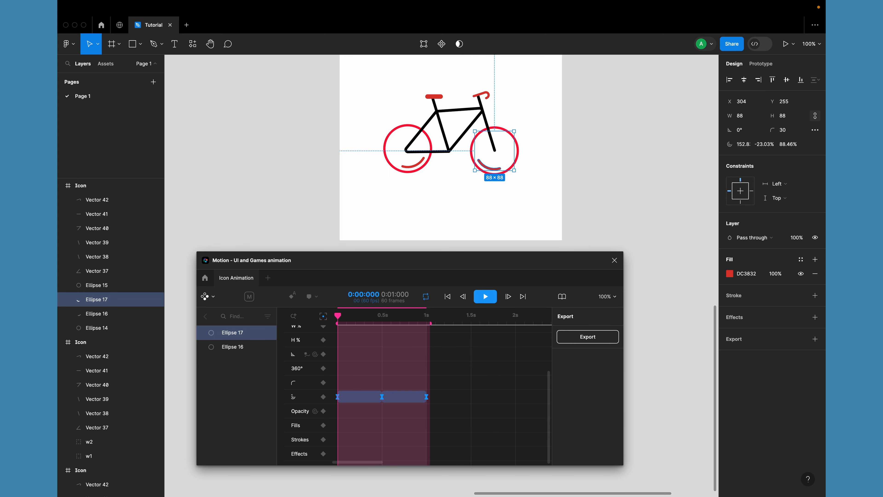
key(space)
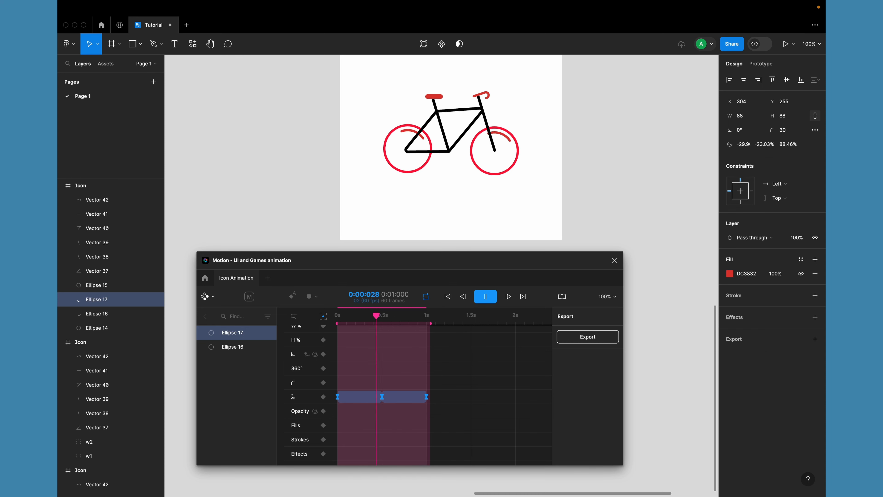
- Try a 0.5 s arc keyframe on Ellipse 17 with its start at about 29°, and undo it after playback
key(space)
drag(376, 316, 388, 315)
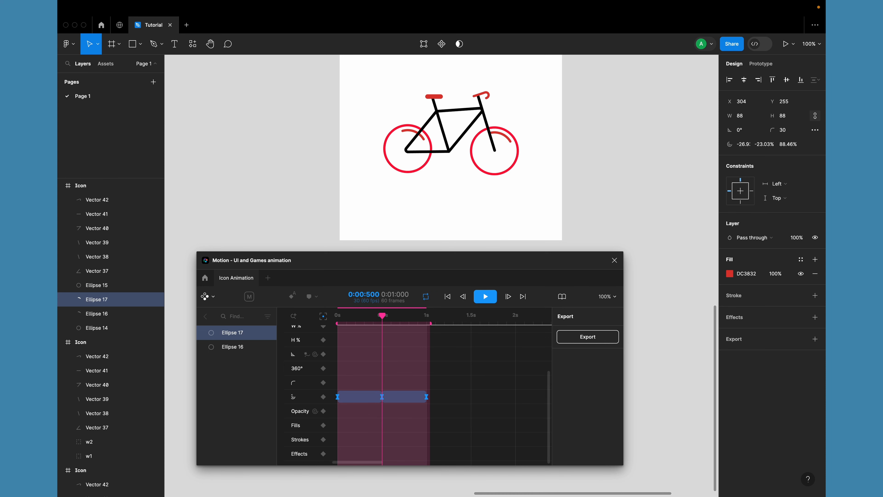
click(323, 397)
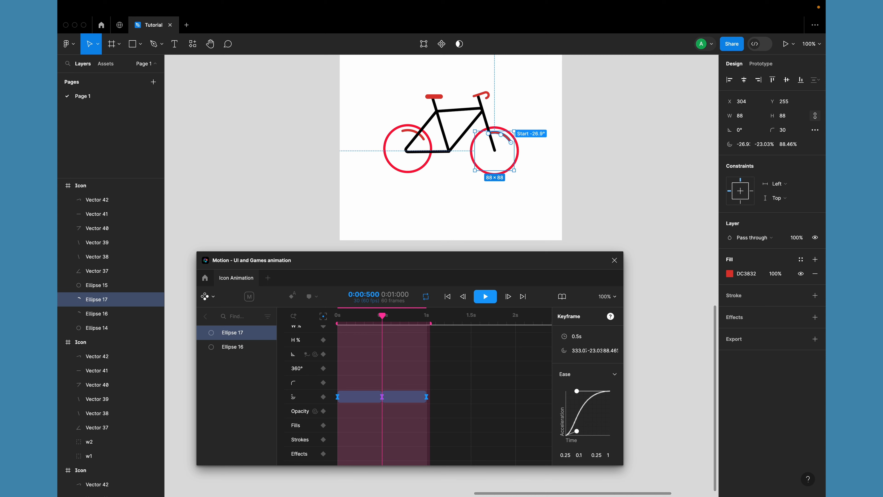
drag(511, 142, 511, 159)
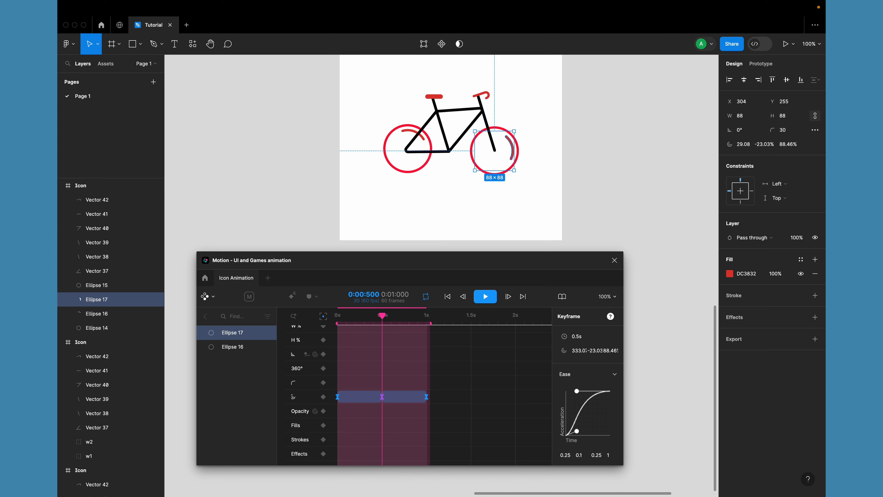
click(324, 396)
click(448, 296)
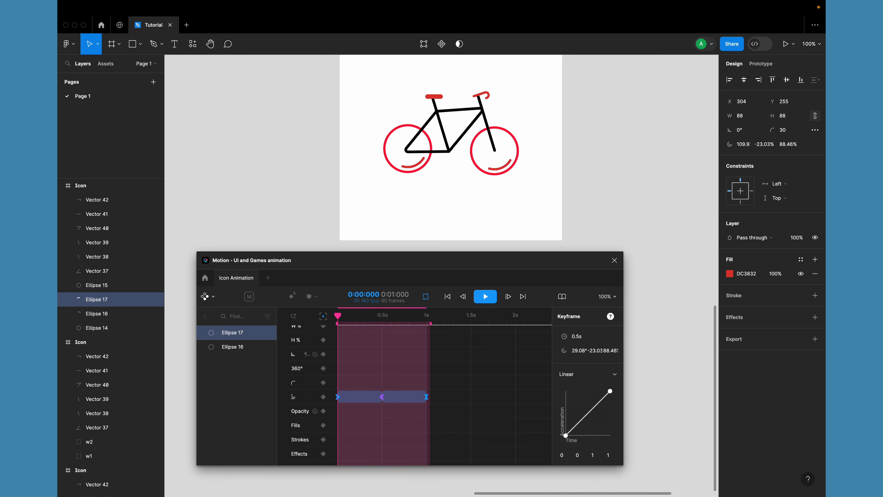
key(space)
key(space)
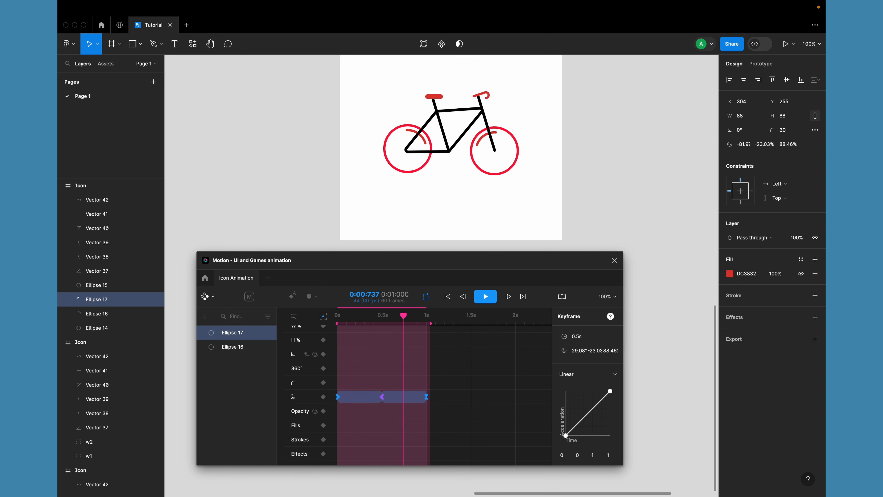
key(super+z)
- Keyframe Ellipse 17's arc at 0.5 s with its start rotated to about 239°, and preview the animation
drag(404, 316, 382, 316)
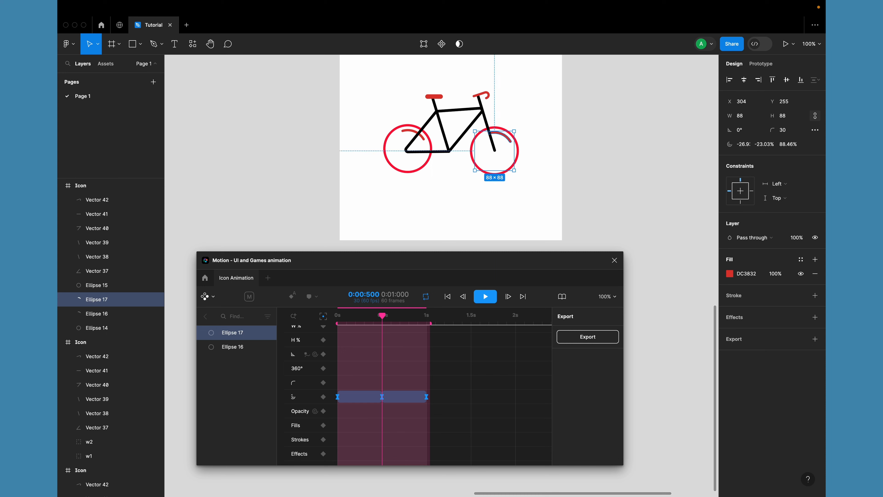
drag(511, 142, 485, 135)
click(324, 397)
click(338, 316)
key(space)
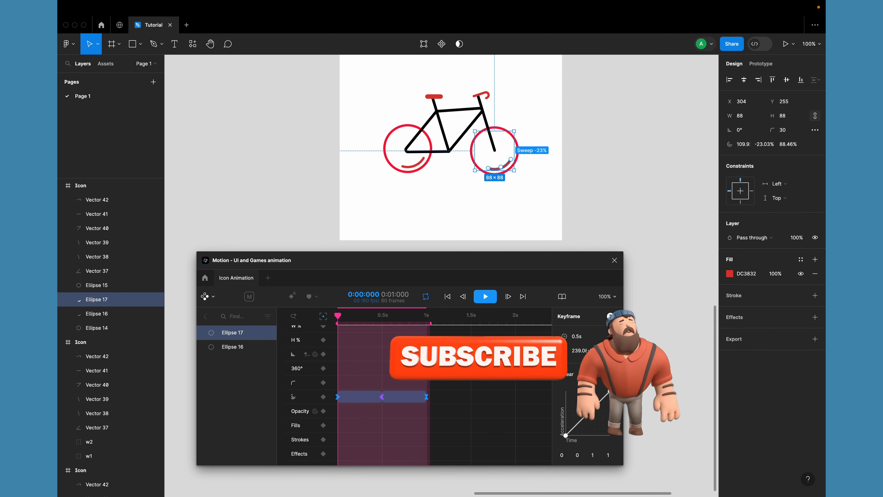
- Keyframe Ellipse 17's arc at 0 s with its start rotated to about 61.1°, and play the animation
mouse_move(489, 168)
drag(489, 168, 504, 166)
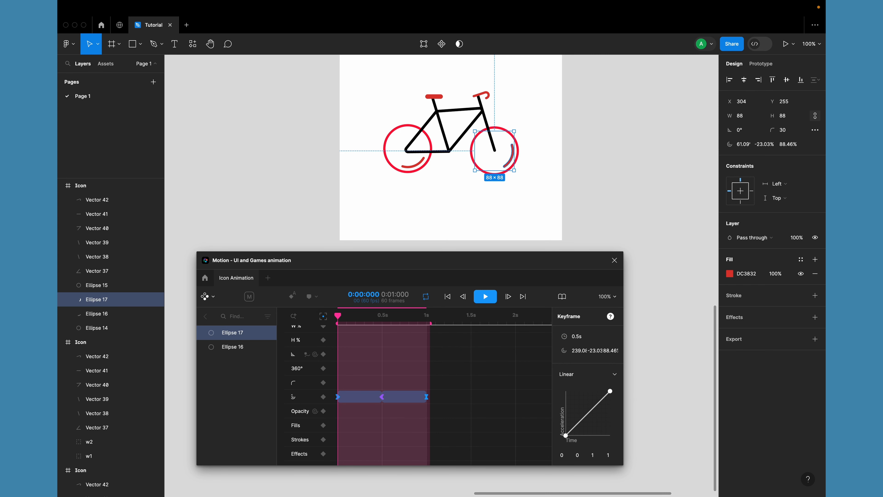
click(323, 396)
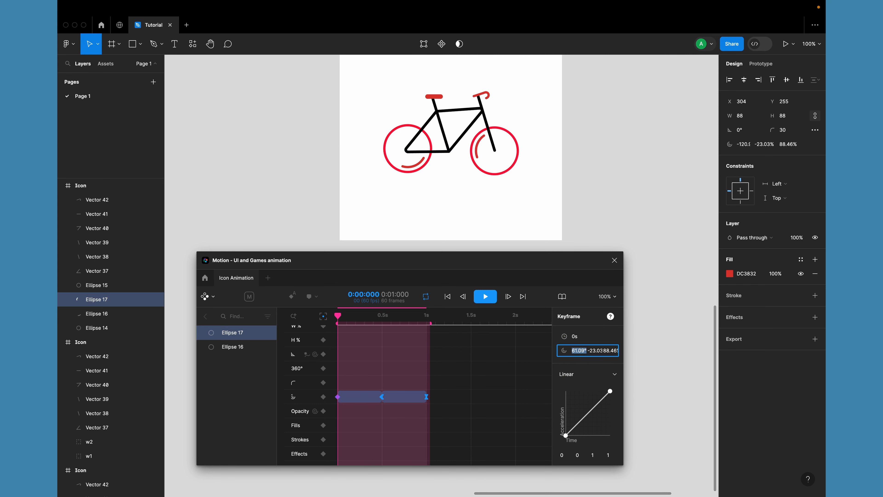
key(space)
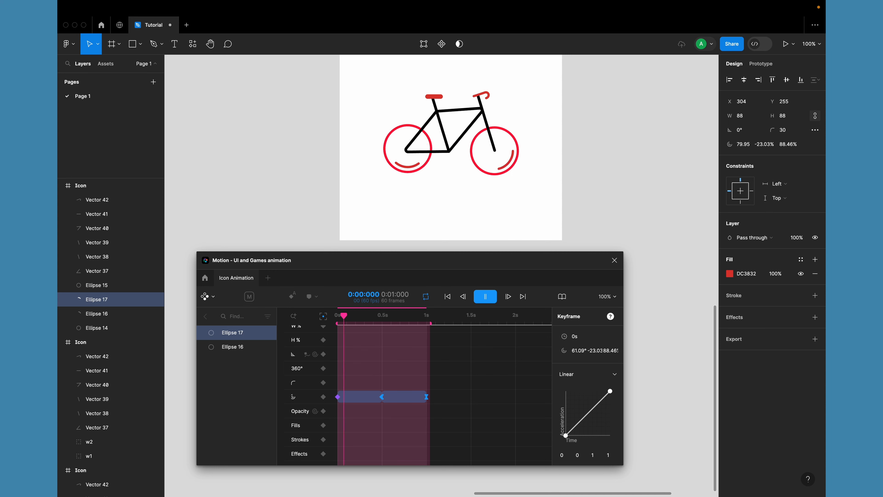
- Set all of Ellipse 16's arc keyframes to Linear easing and move the middle keyframe to 0.73 s
click(232, 347)
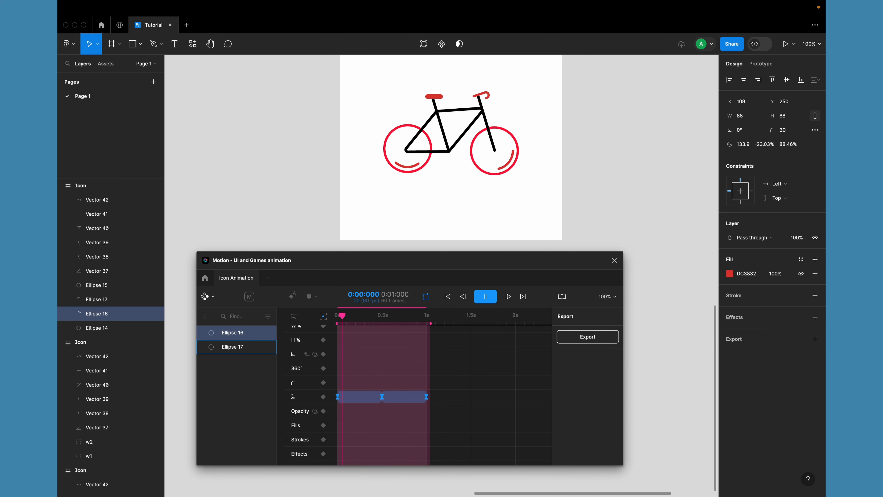
drag(450, 425, 331, 378)
click(587, 336)
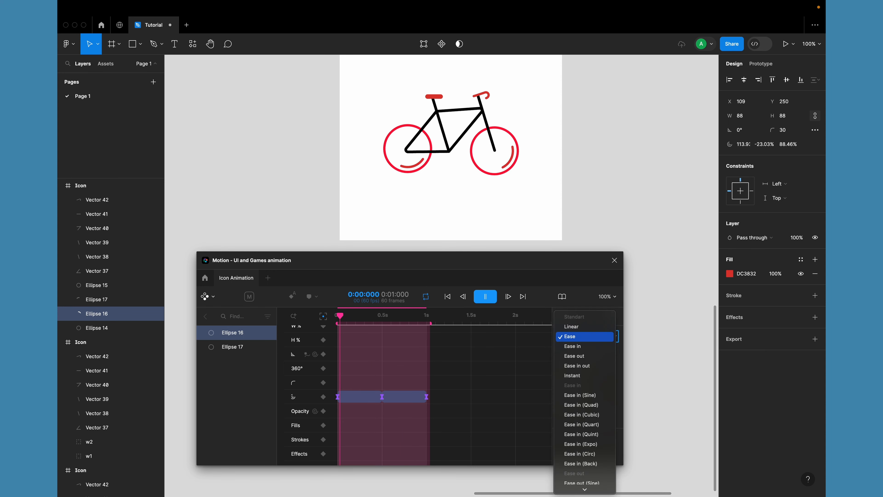
click(584, 326)
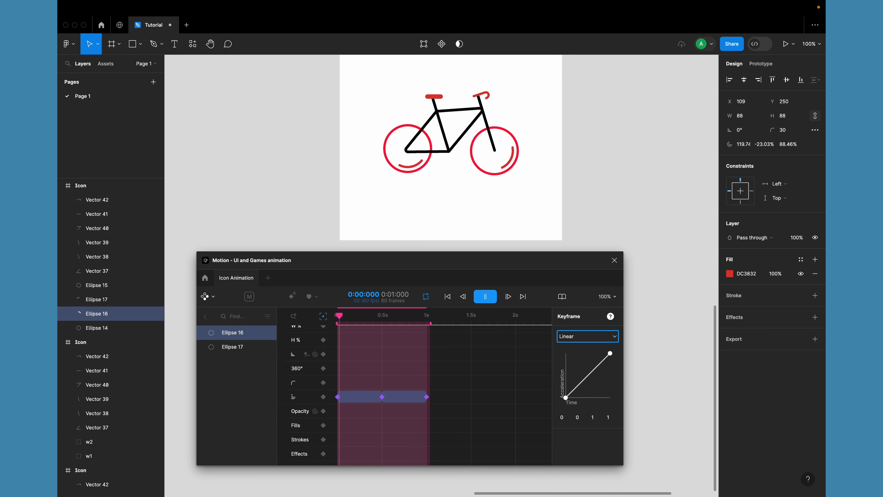
click(488, 422)
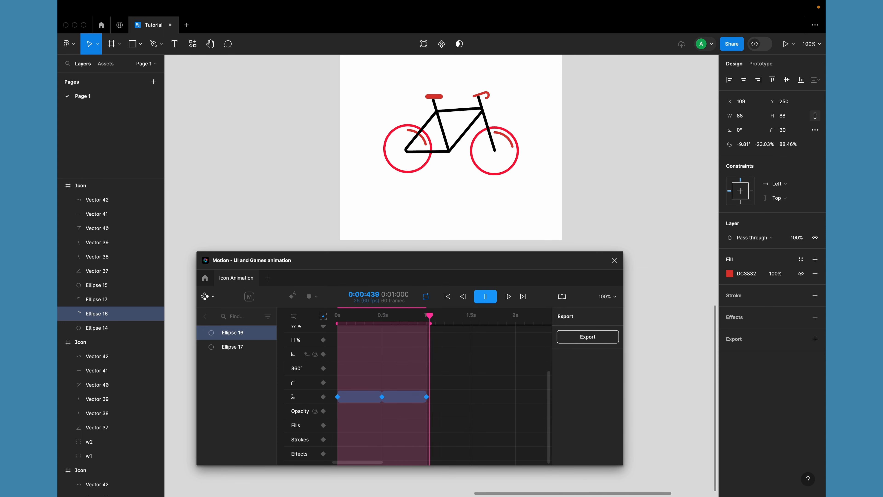
click(382, 396)
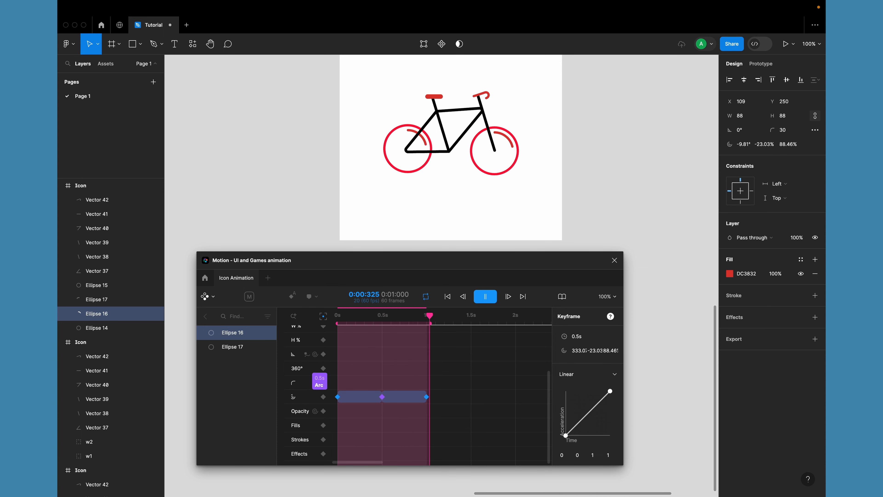
drag(382, 396, 403, 396)
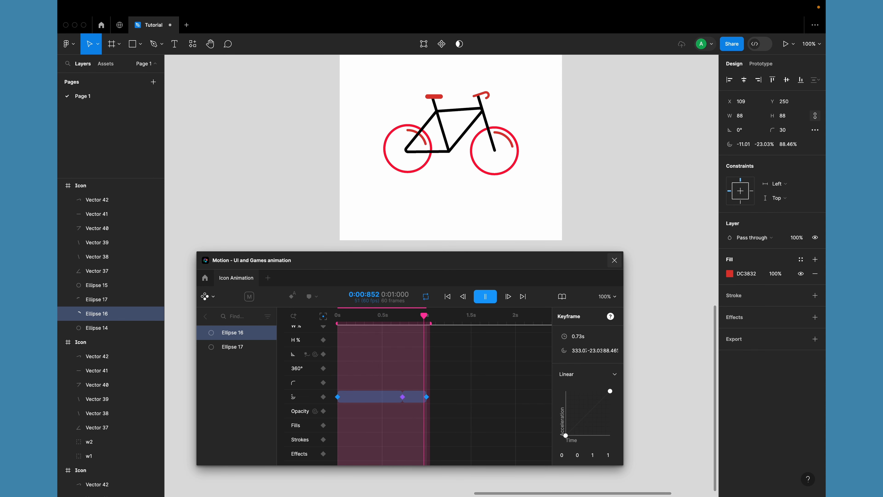
- Select the animated Icon frame, then stop the animation and rewind it to 0 s
scroll(485, 215, down, 4)
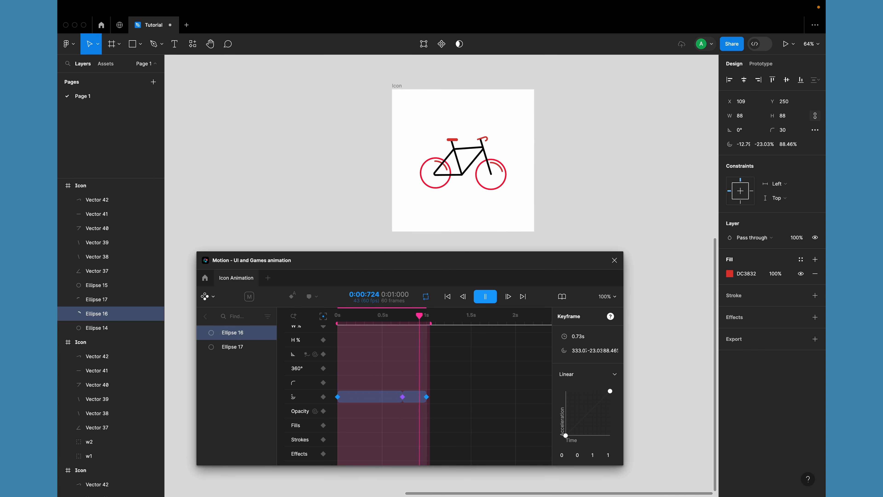
scroll(486, 215, up, 1)
click(81, 186)
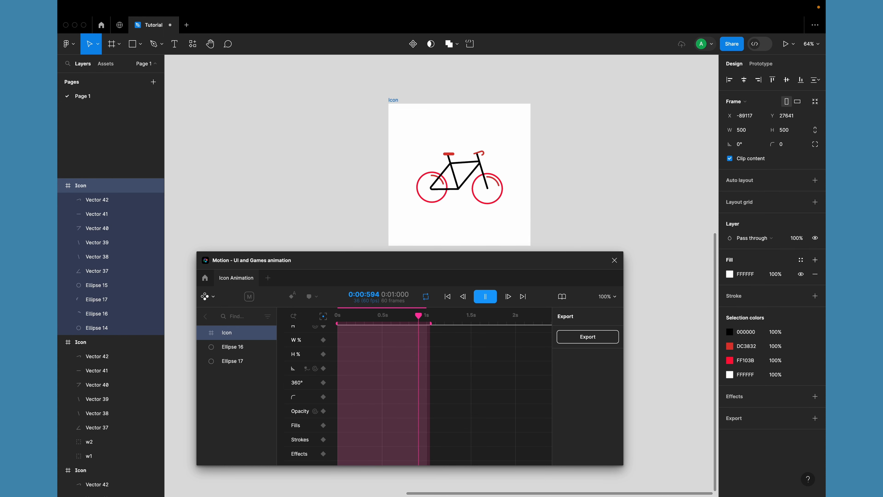
click(485, 297)
click(448, 297)
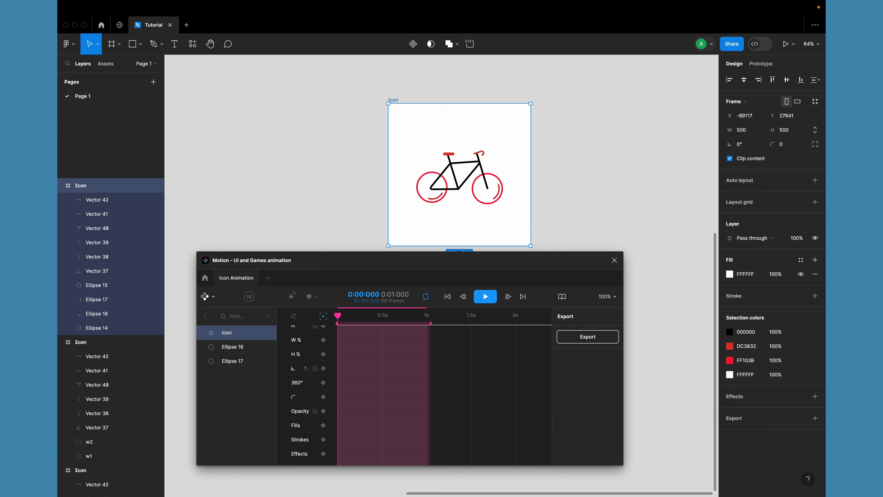
- View the GIF export settings for the animation and close the Motion plugin
click(607, 338)
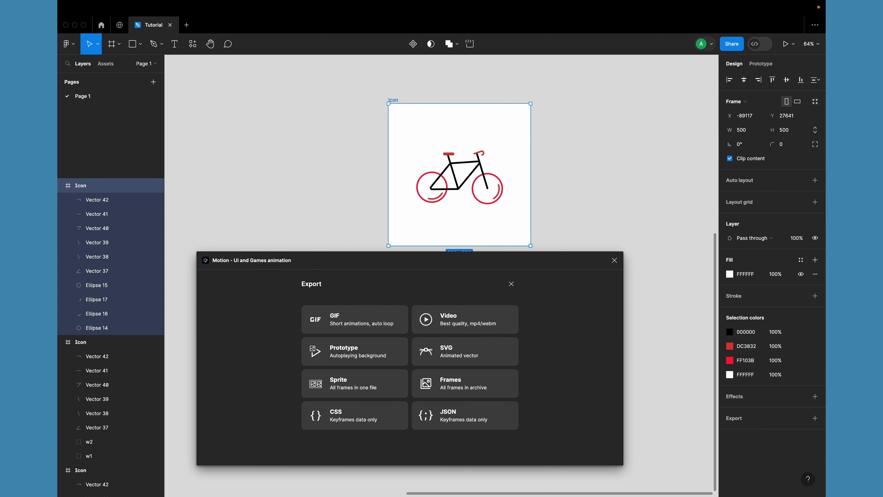
click(355, 319)
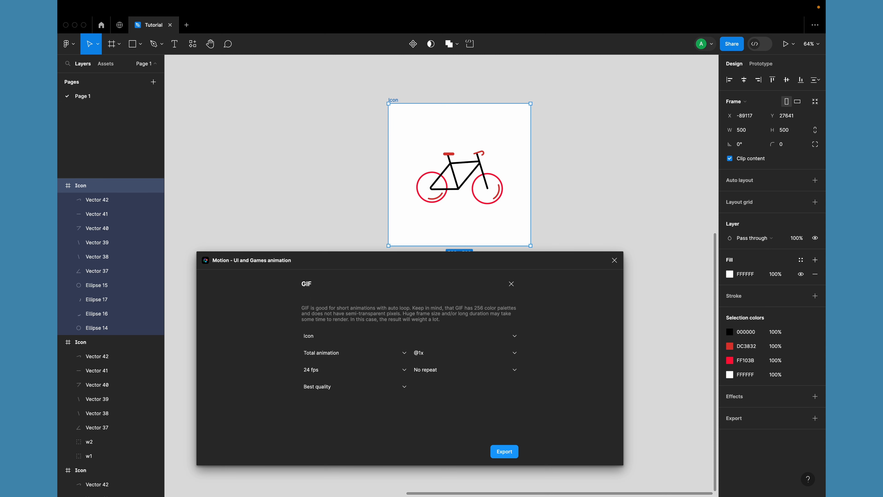
click(614, 261)
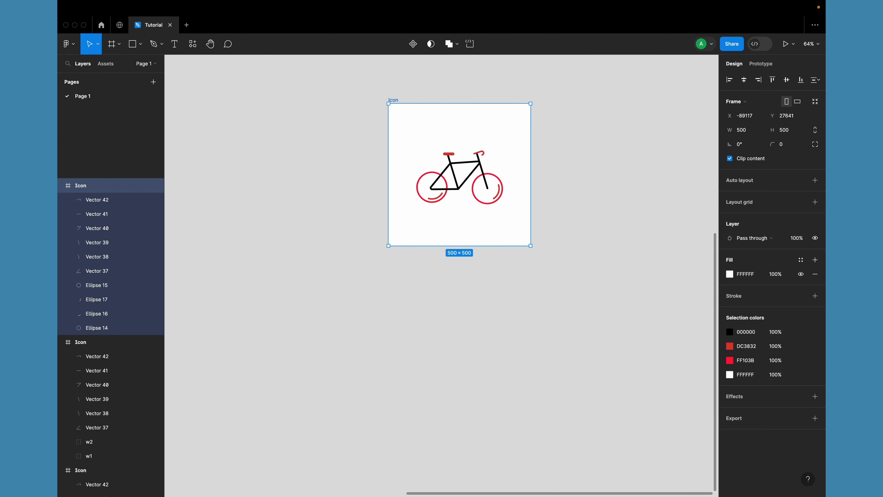
- Hide the Icon frame's white fill and reopen the Motion plugin with that frame selected
click(800, 274)
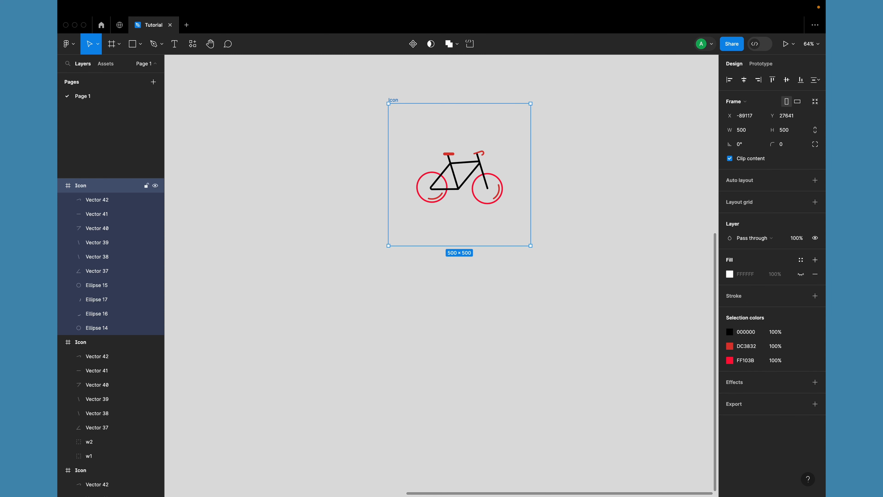
key(super+slash)
key(Return)
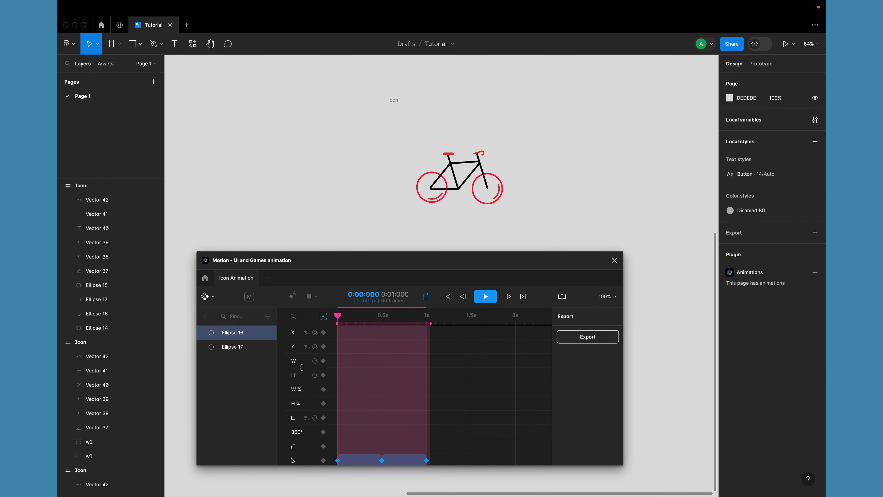
click(394, 100)
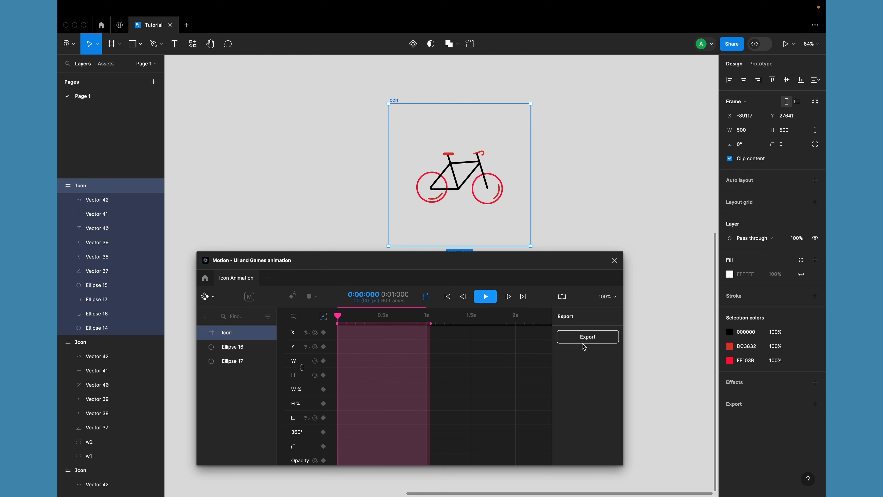
click(589, 340)
click(369, 315)
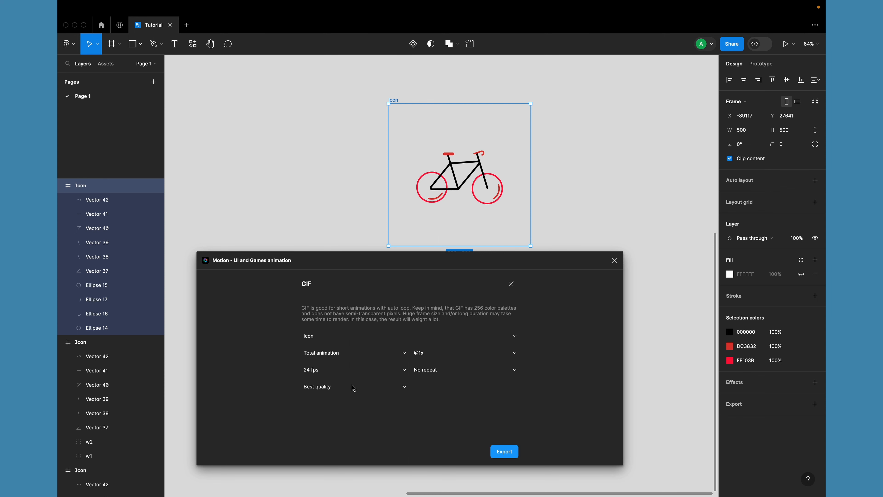
click(381, 390)
click(380, 388)
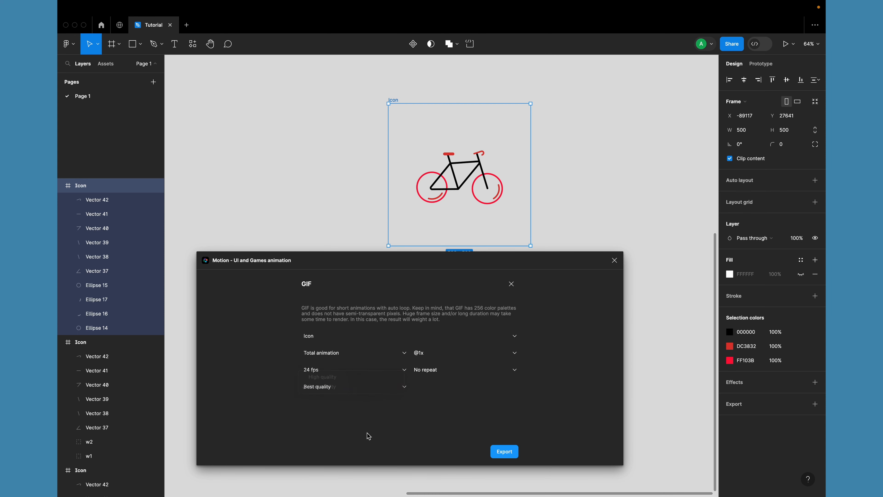
click(368, 388)
click(364, 379)
click(363, 389)
click(361, 397)
click(504, 452)
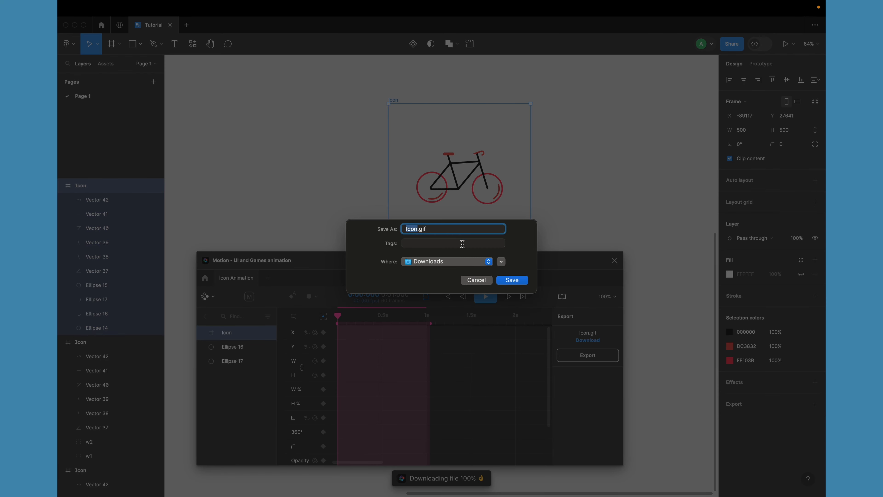
click(518, 282)
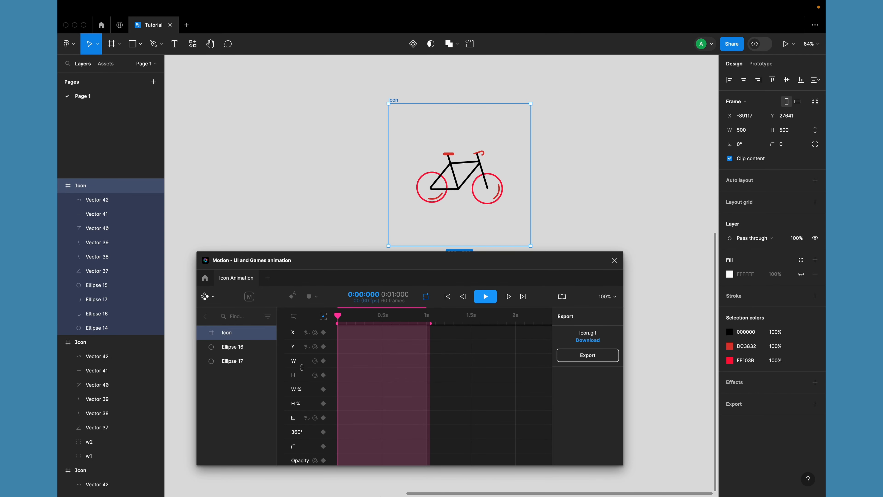
- Open Icon.gif from the Downloads folder in Google Chrome and reload it to replay the wheel animation
mouse_move(367, 495)
click(248, 477)
scroll(418, 291, down, 5)
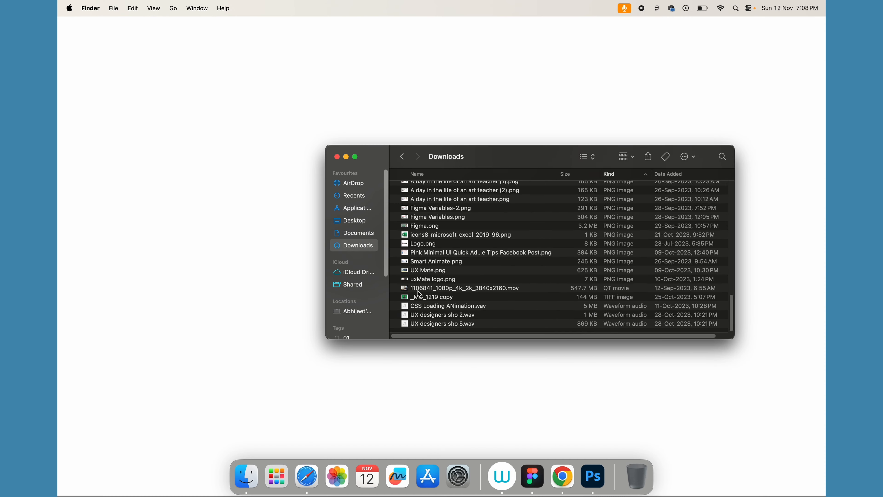
scroll(418, 291, up, 10)
right_click(407, 183)
mouse_move(429, 199)
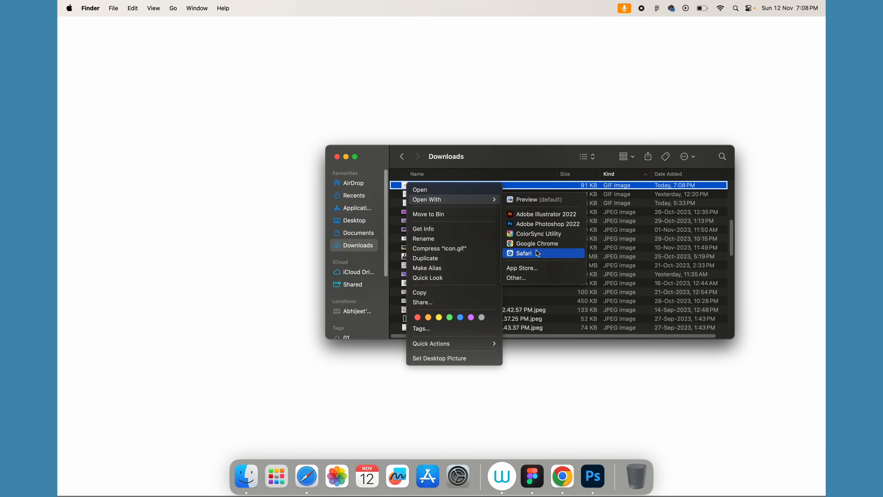
click(537, 244)
click(84, 44)
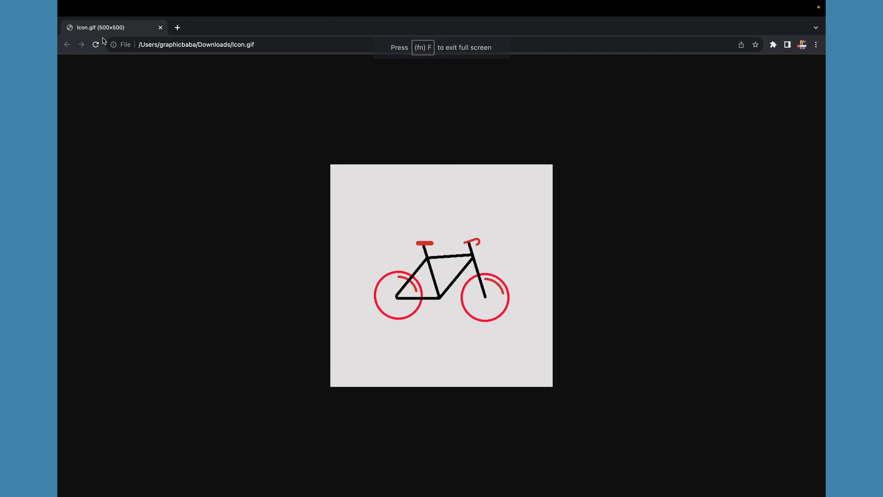
click(95, 48)
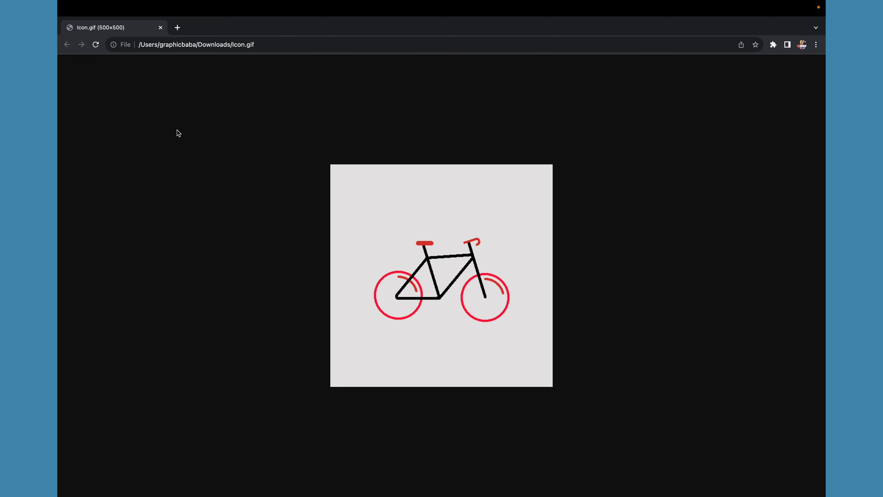
right_click(177, 132)
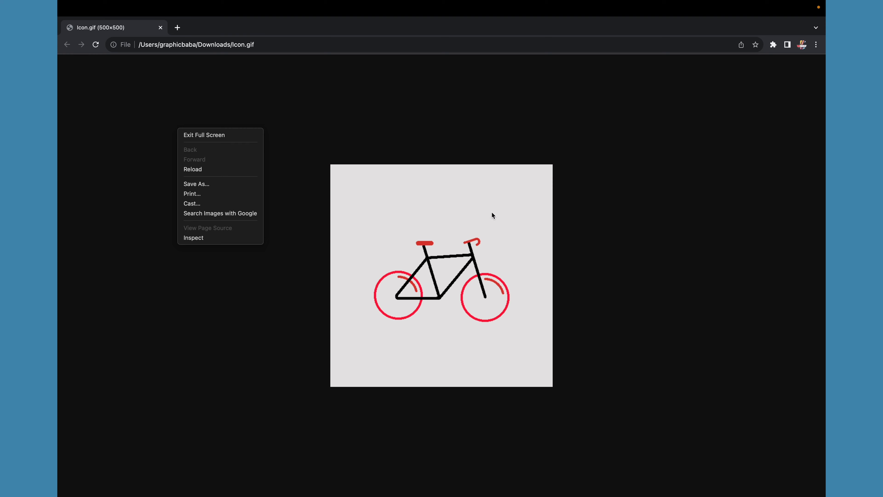
click(520, 120)
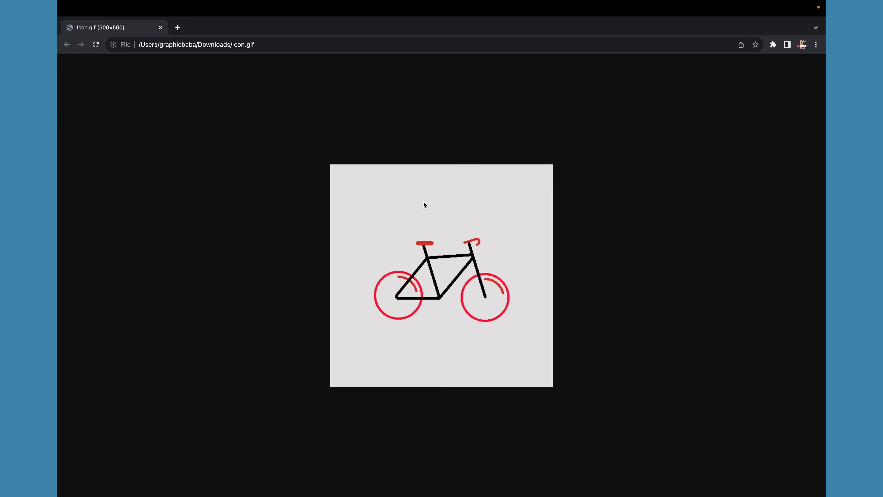
- Switch back to the Figma design file and close the Motion plugin
key(super+Tab)
key(super+Tab)
key(super+Tab)
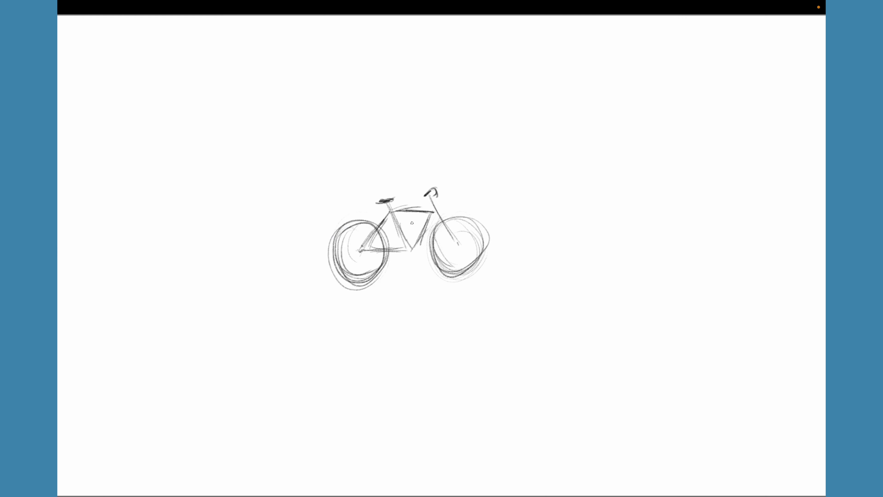
key(super+Tab)
key(super+Tab)
key(super+Tab)
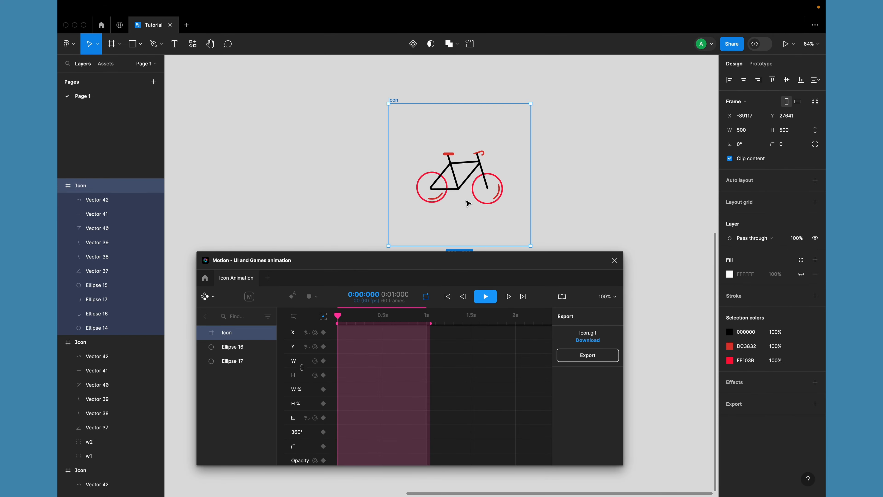
click(620, 261)
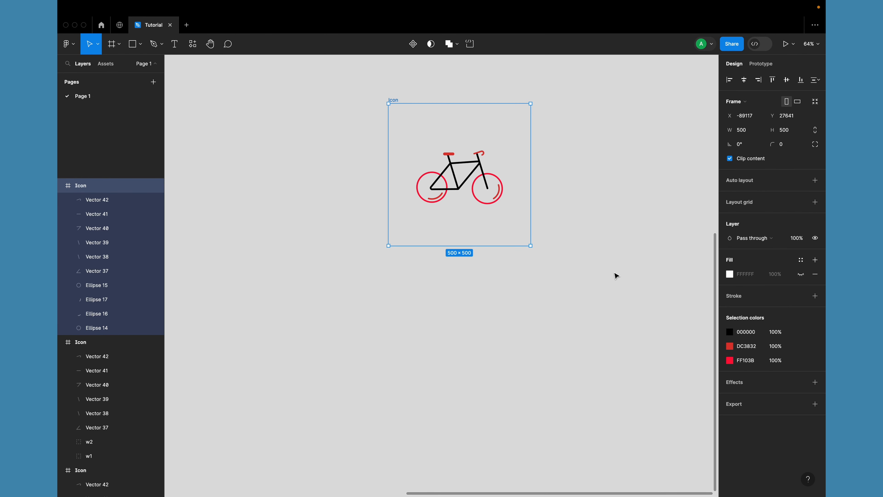